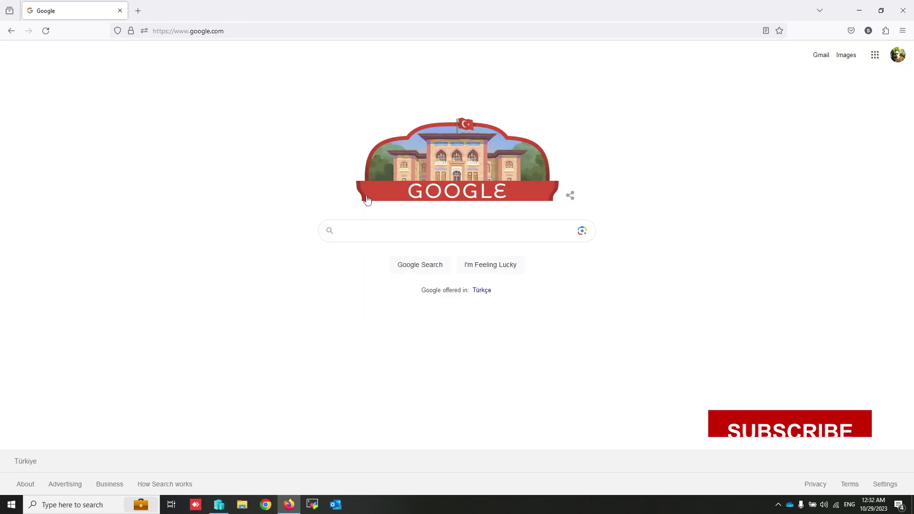
Step: Search 'download free pbx' and open the FreePBX 16 download form on freepbx.org
left_click(381, 227)
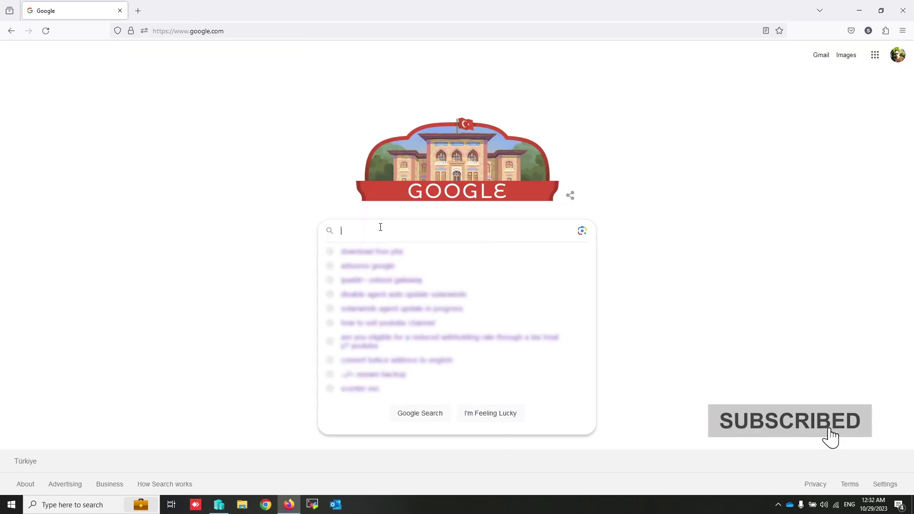
type("downlo")
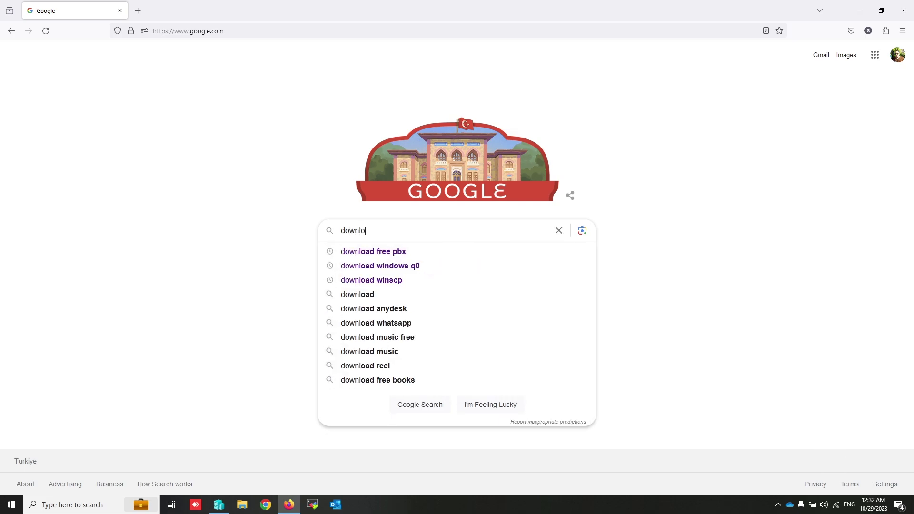
type("ad free ")
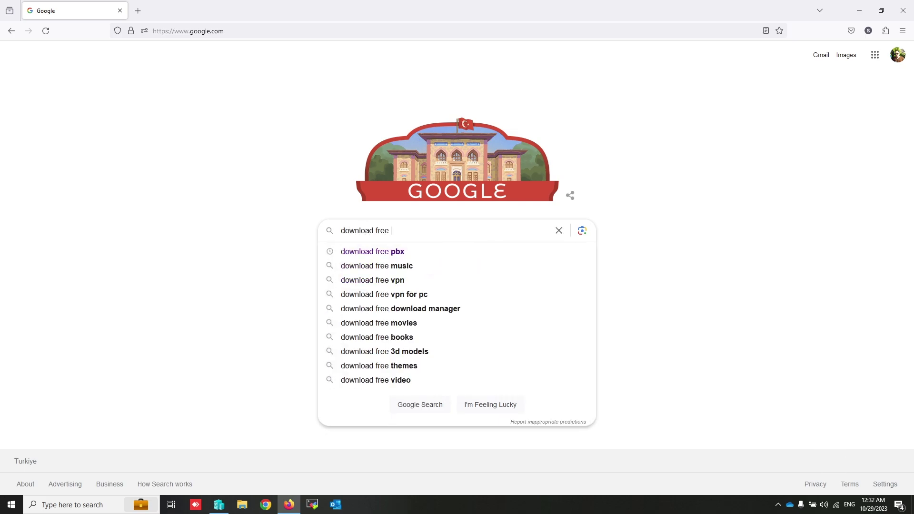
type("pbx")
key("Return")
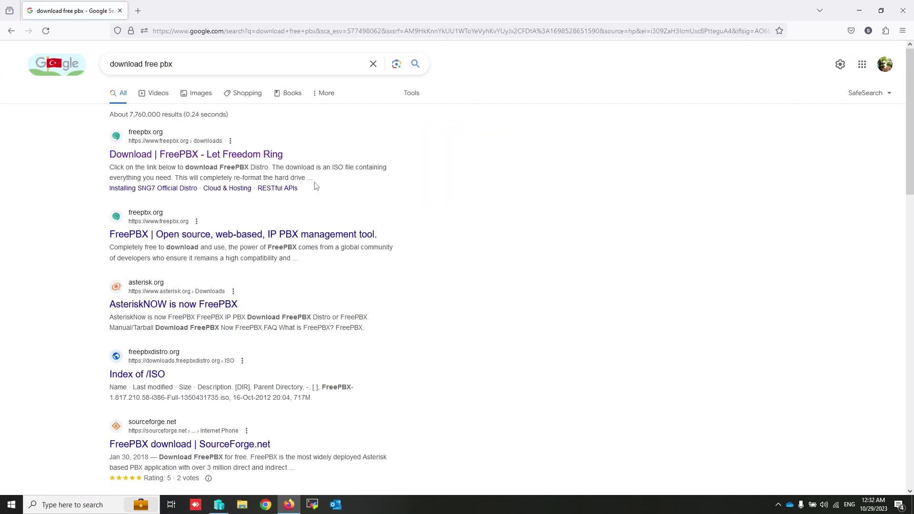
left_click(200, 155)
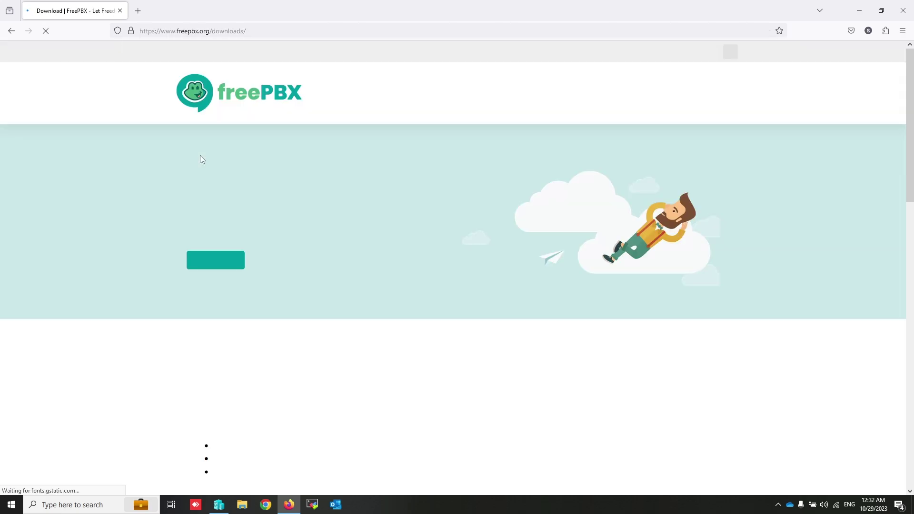
scroll(285, 269, "down", 5)
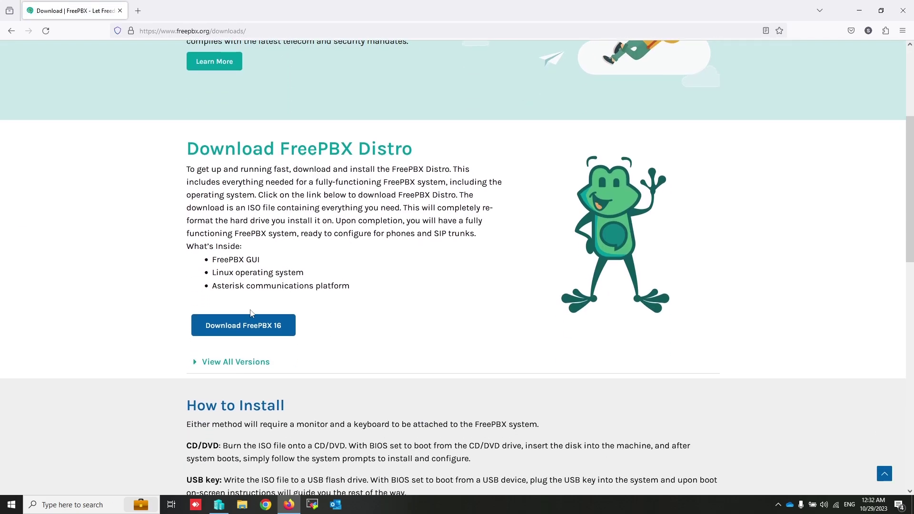
left_click(245, 325)
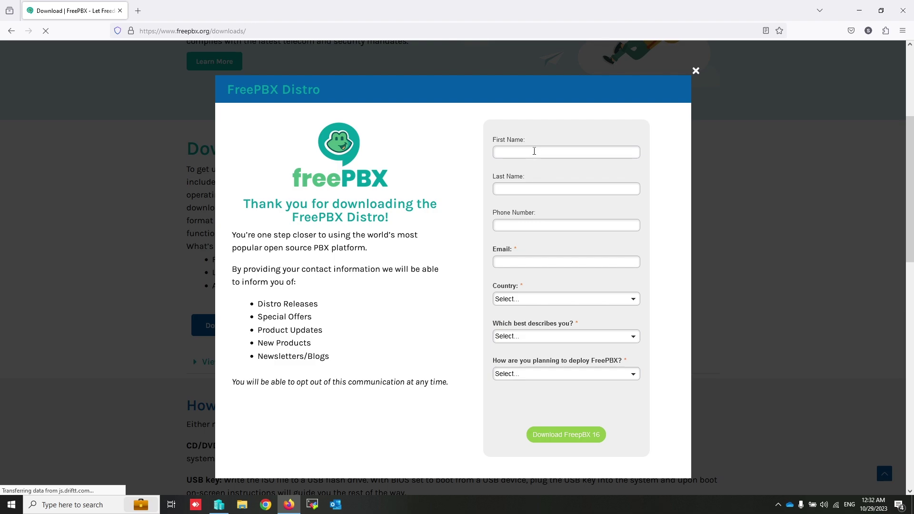
Step: Enter the first and last name, then fill phone and email from saved entries
left_click(534, 151)
key("Tab")
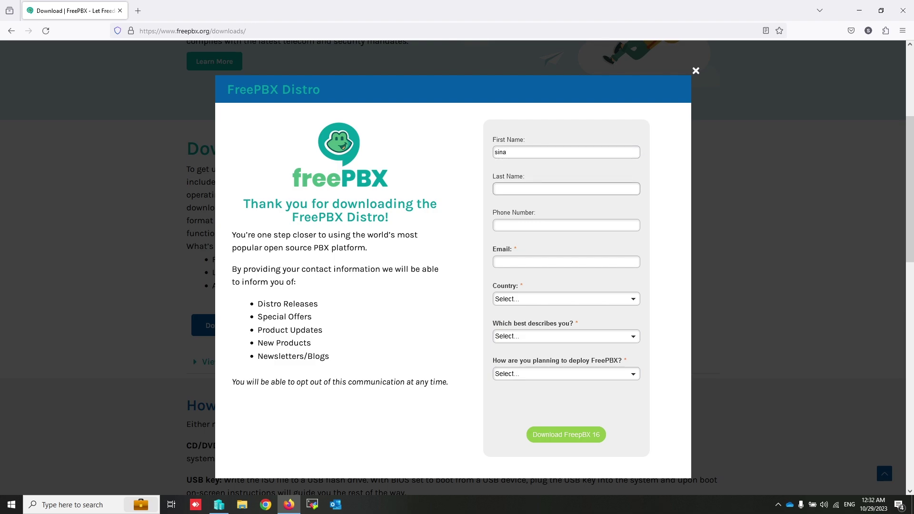
key("Tab")
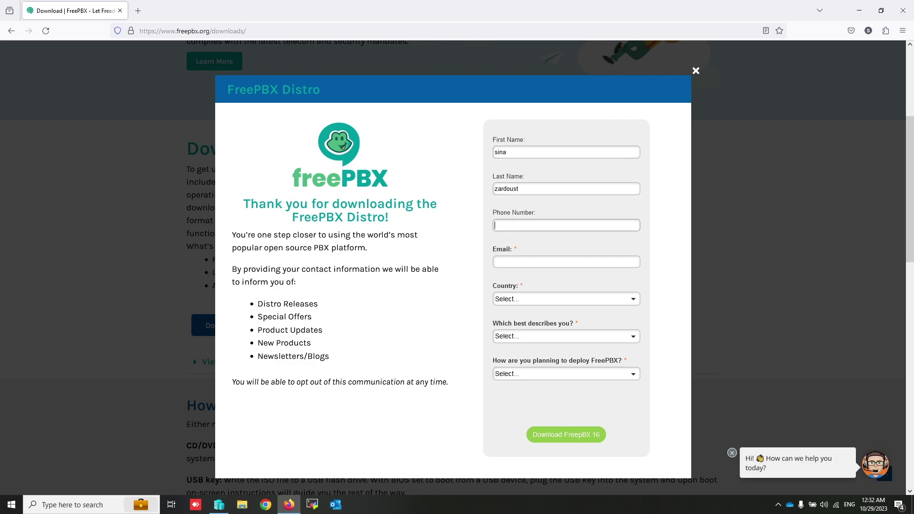
key("Down")
key("Down")
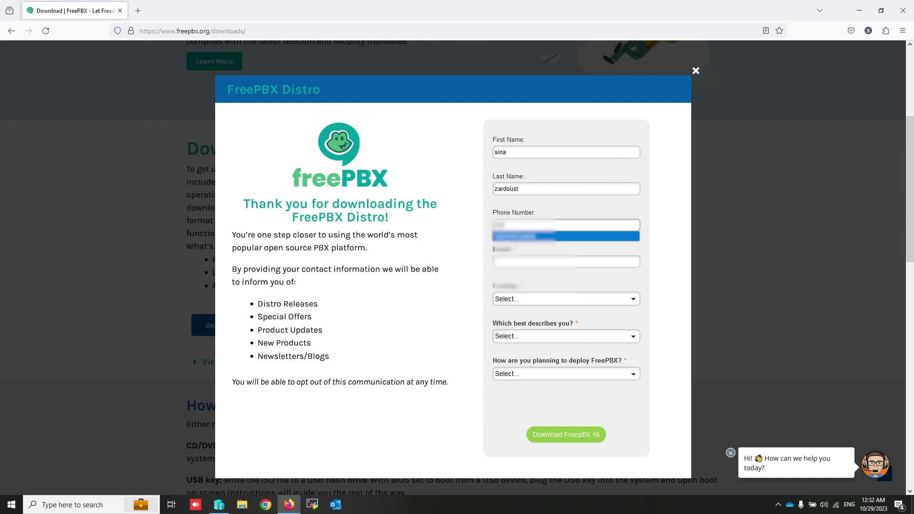
key("Return")
key("Tab")
key("Down")
key("Down")
key("Return")
Step: Choose Turkey as country, End User as role and On-Premise as deployment
key("Tab")
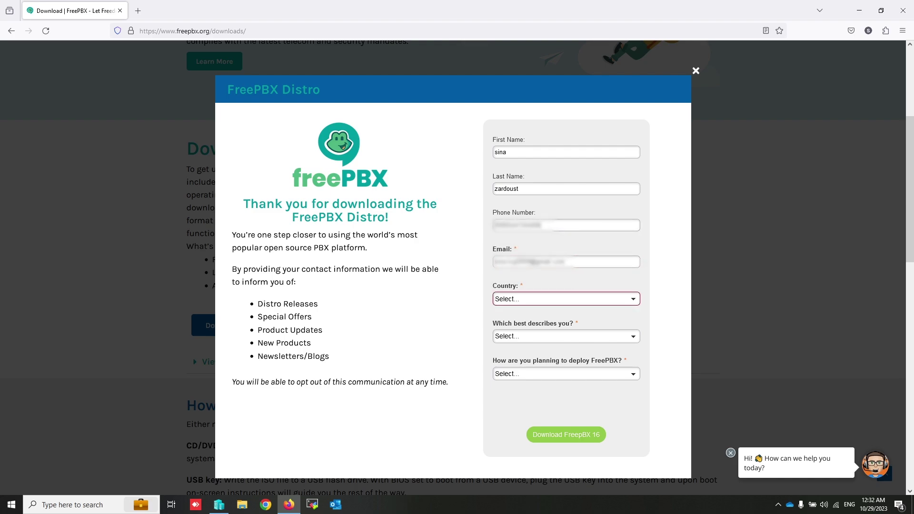
type("tur")
key("Down")
key("Up")
key("Tab")
type("e")
key("Down")
key("Up")
key("Tab")
key("Down")
key("Down")
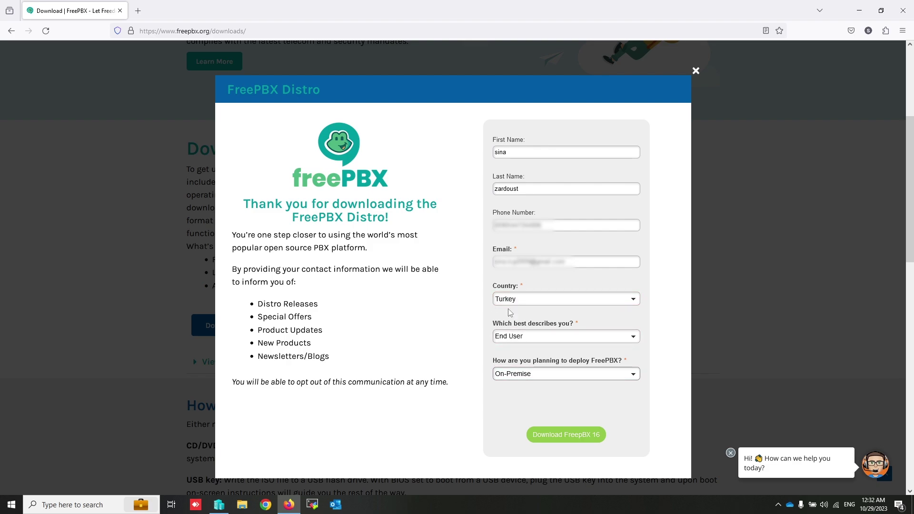
Step: Submit the FreePBX 16 form and cancel the redundant duplicate ISO download
left_click(570, 439)
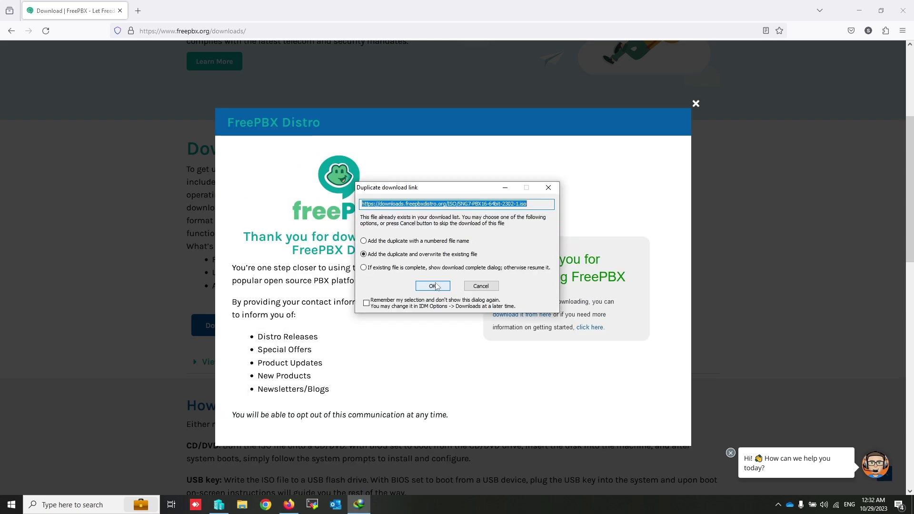
left_click(437, 287)
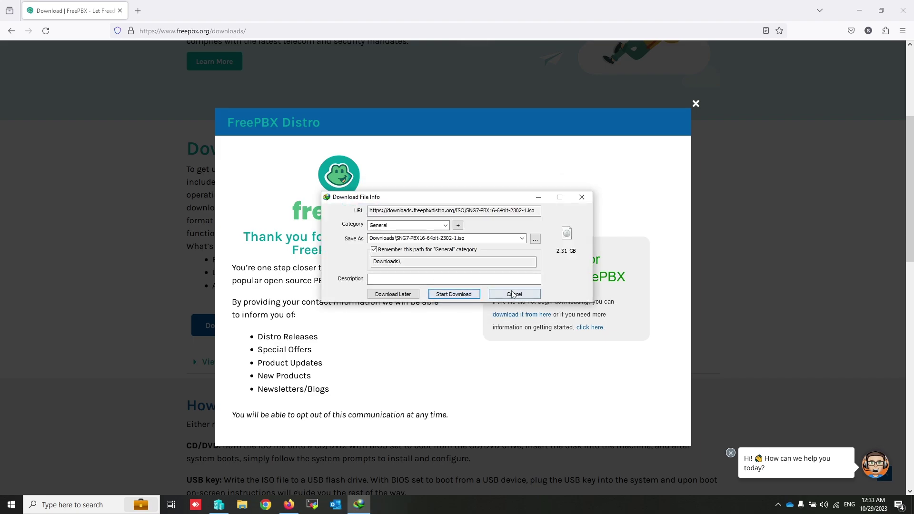
left_click(516, 295)
left_click(483, 293)
Step: Locate SNG7-PBX16-64bit-2302-1.iso on the Desktop, then bring up Hyper-V Manager
left_click(248, 509)
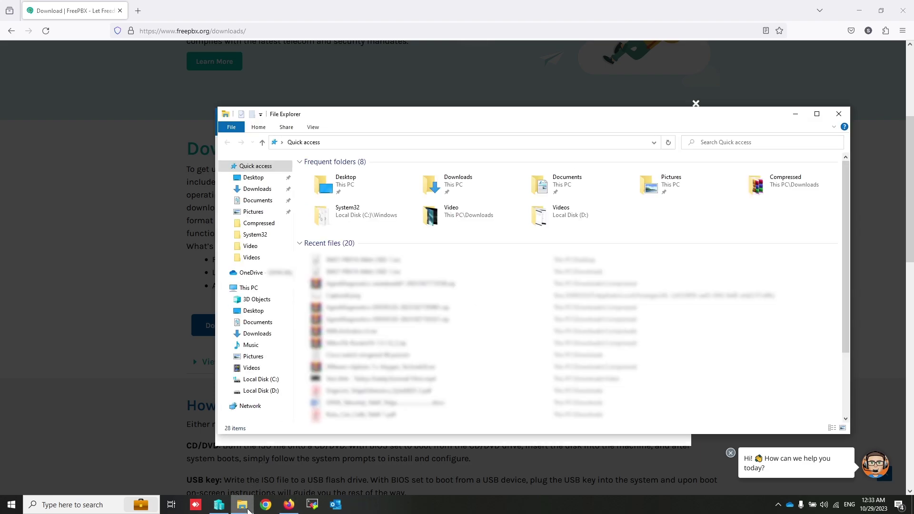
left_click(255, 311)
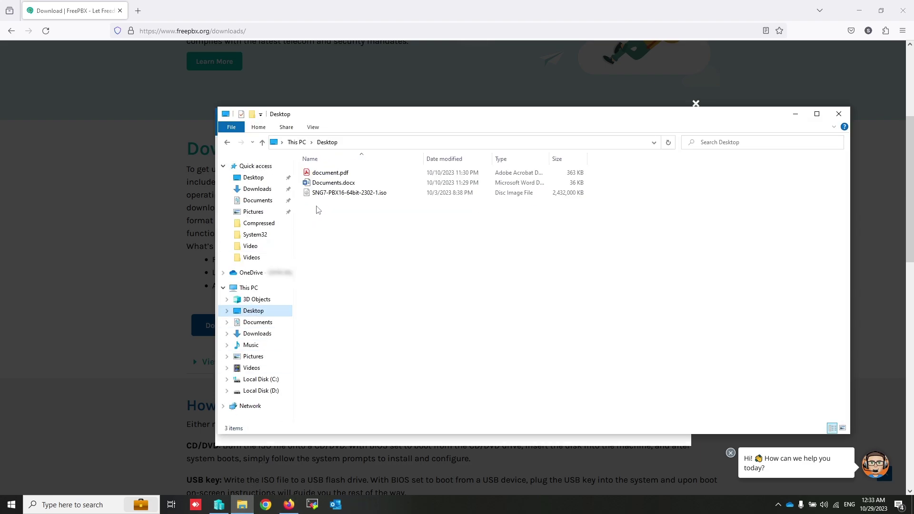
left_click(323, 193)
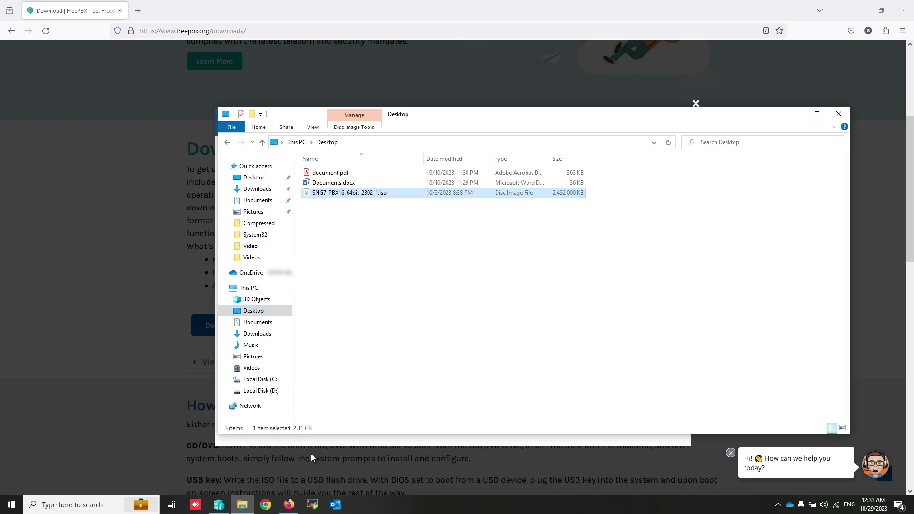
left_click(221, 512)
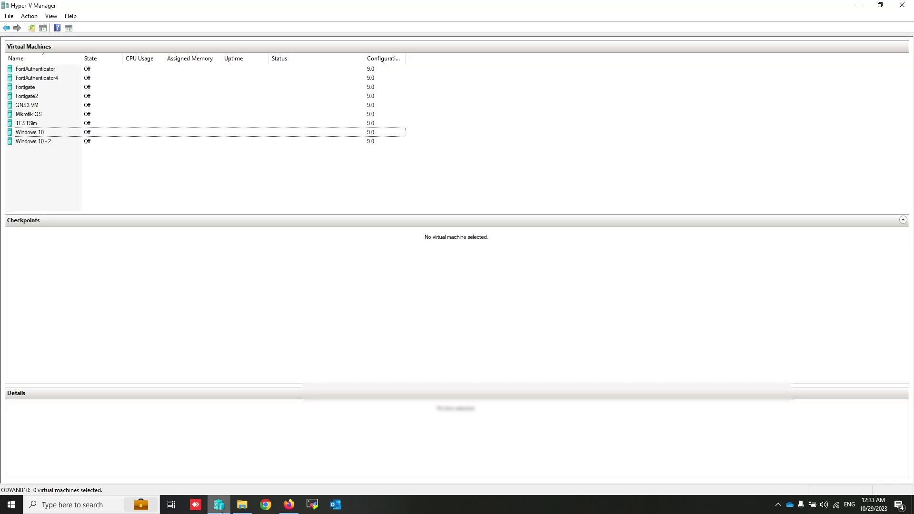
Step: Start the New Virtual Machine wizard and name the machine Free VoIP
left_click(27, 17)
mouse_move(49, 44)
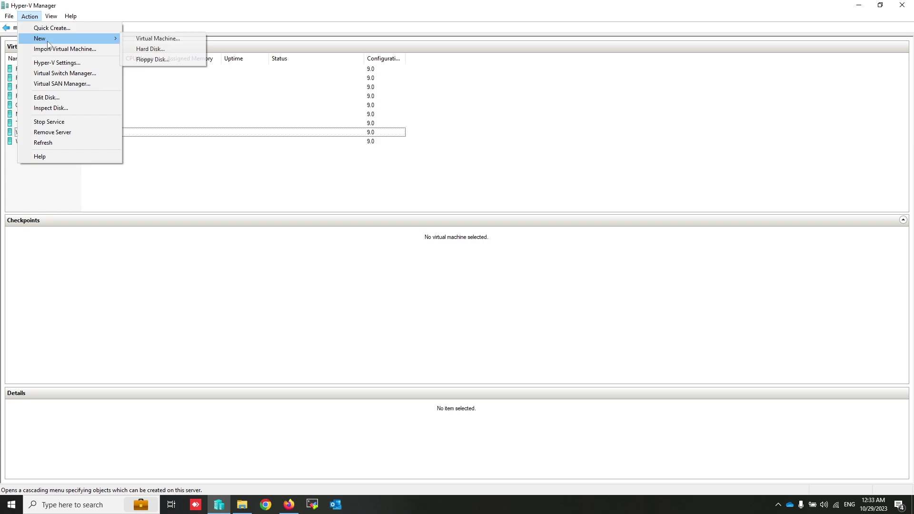
left_click(184, 39)
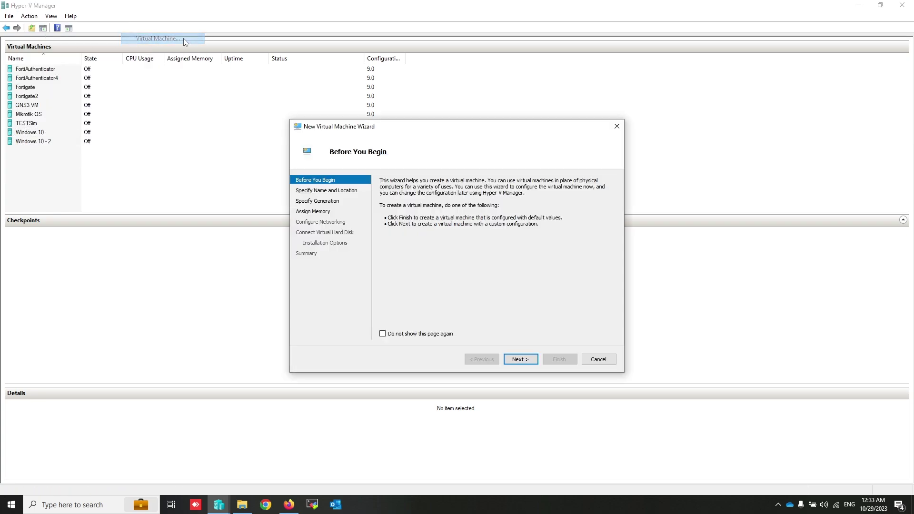
left_click(520, 360)
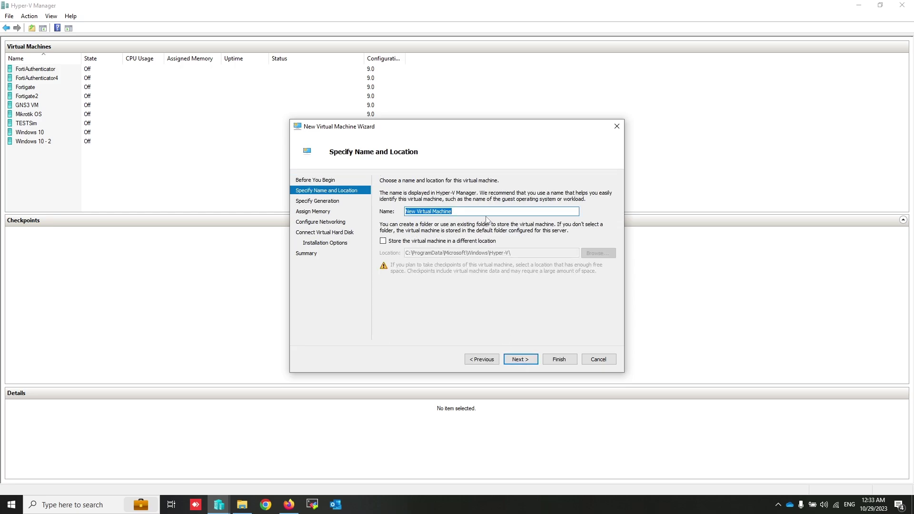
type("Free VoIP")
left_click(520, 361)
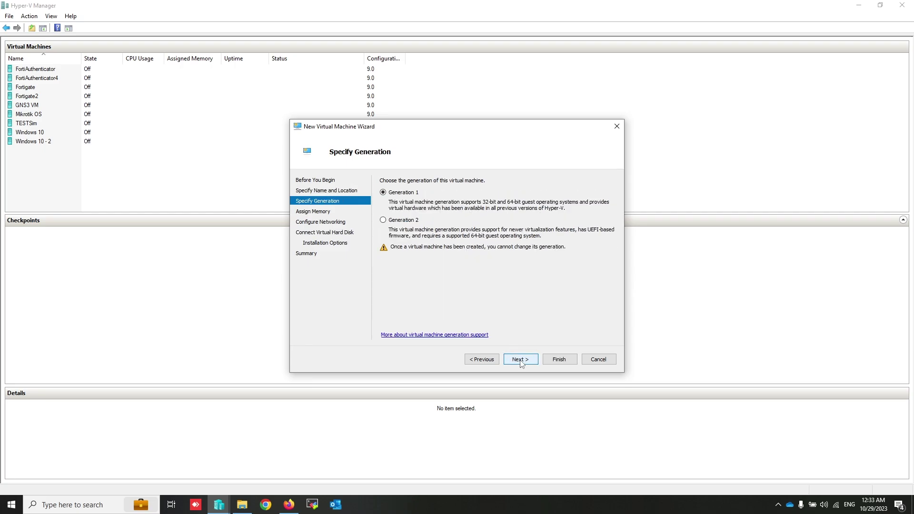
Step: Keep Generation 1, give 4000 MB startup memory, and connect to LAN External Network
left_click(520, 360)
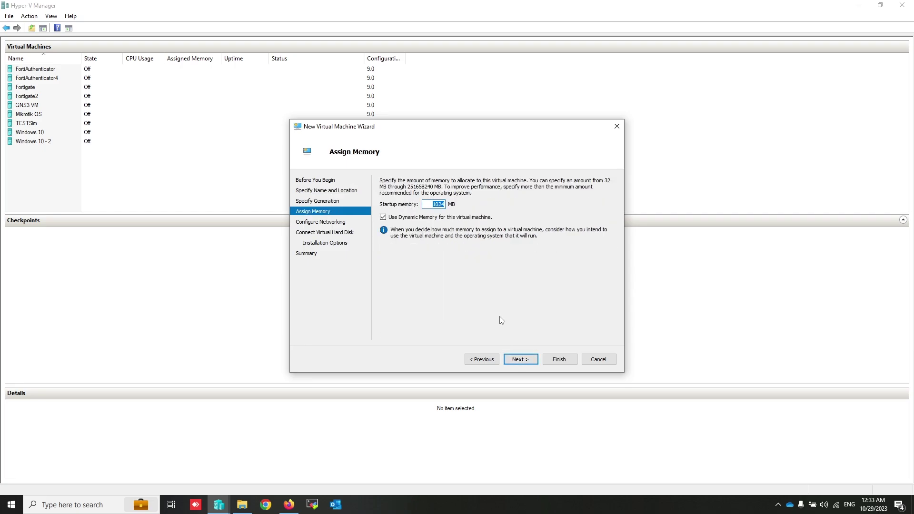
type("4000")
left_click(521, 359)
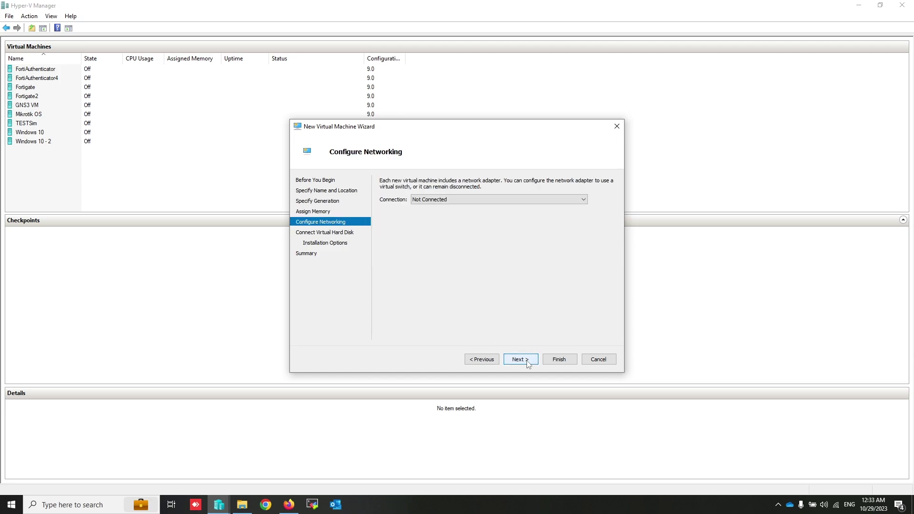
left_click(498, 201)
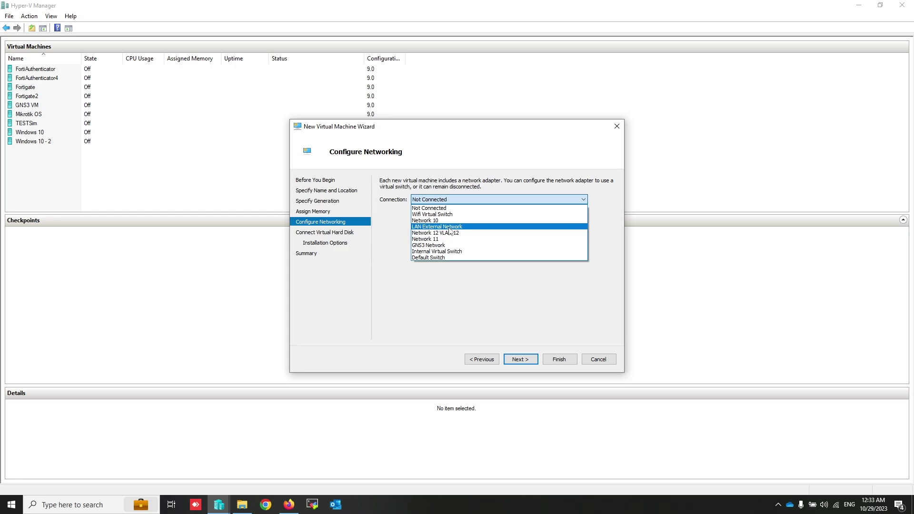
left_click(449, 229)
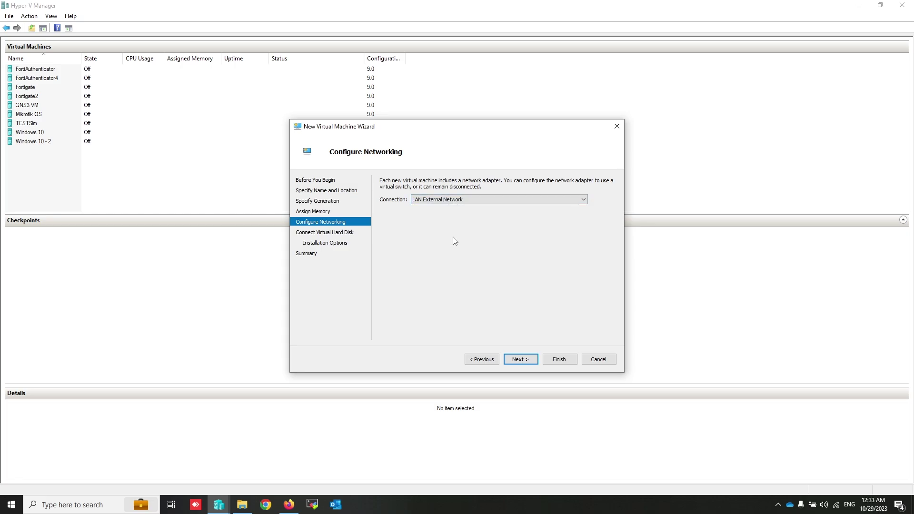
left_click(517, 362)
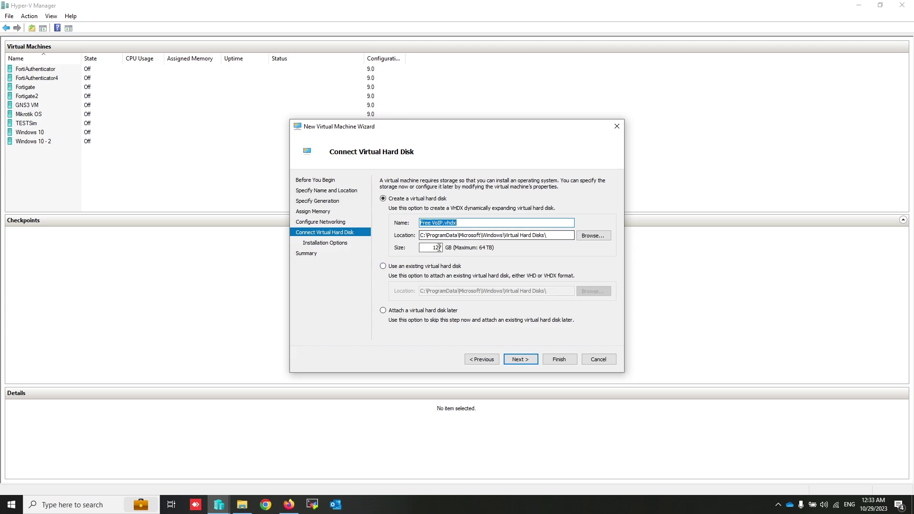
Step: Set the install media to the SNG7-PBX16-64bit-2302-1.iso bootable image file
key("Tab")
key("Tab")
key("Tab")
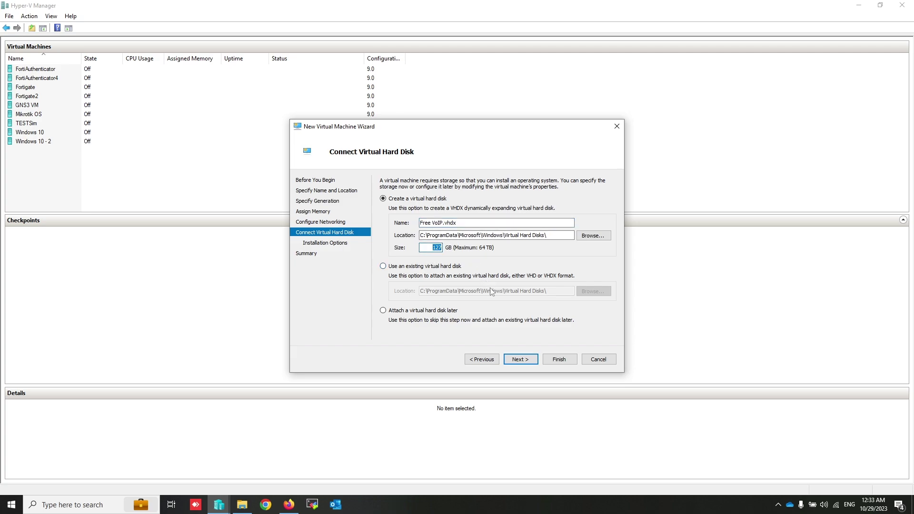
left_click(517, 358)
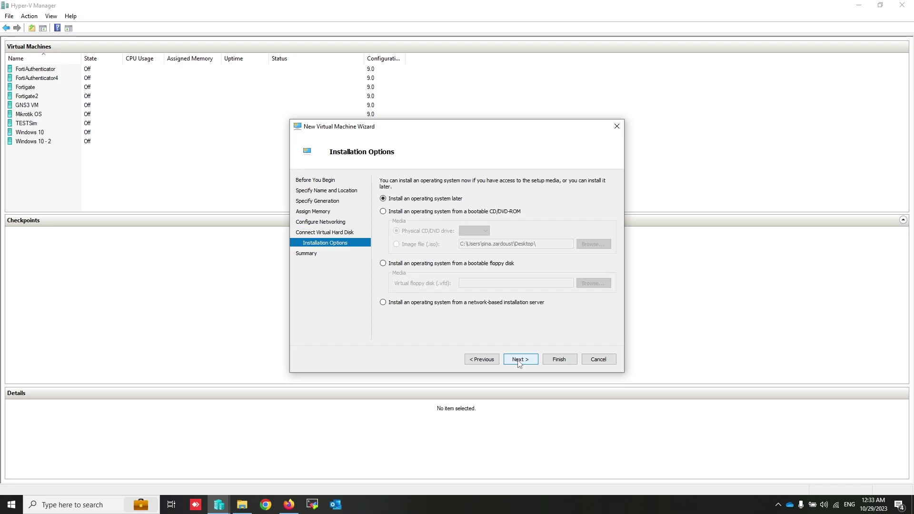
left_click(384, 211)
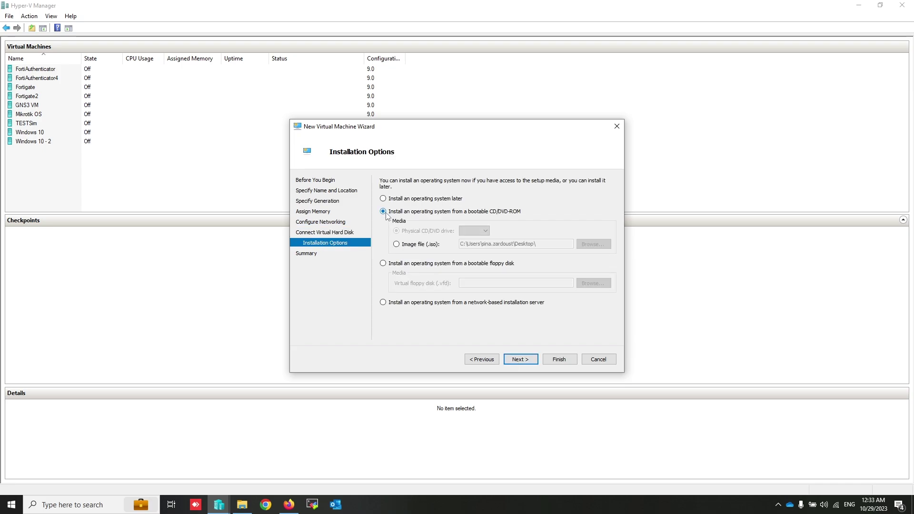
left_click(406, 247)
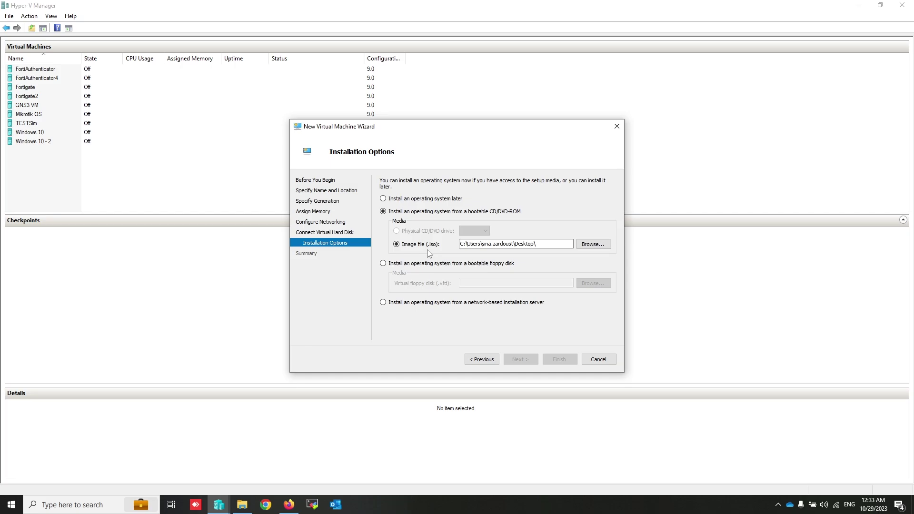
left_click(590, 244)
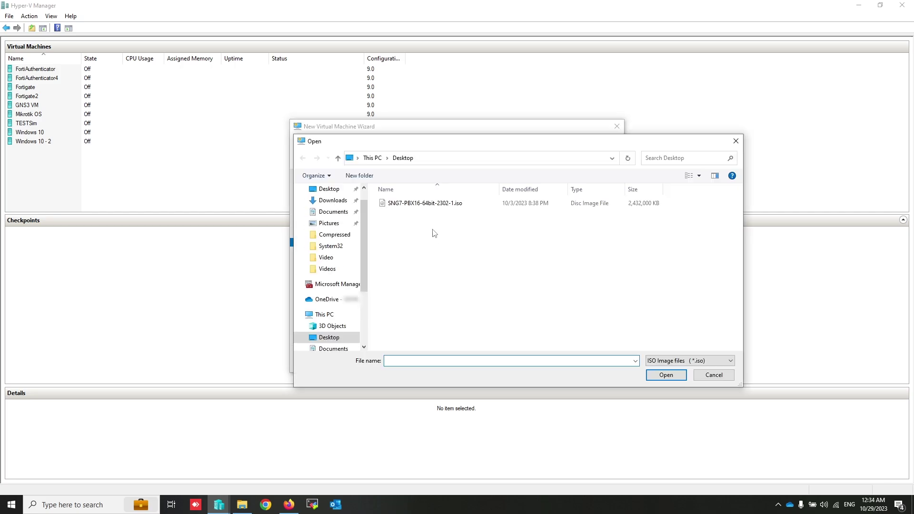
double_click(414, 206)
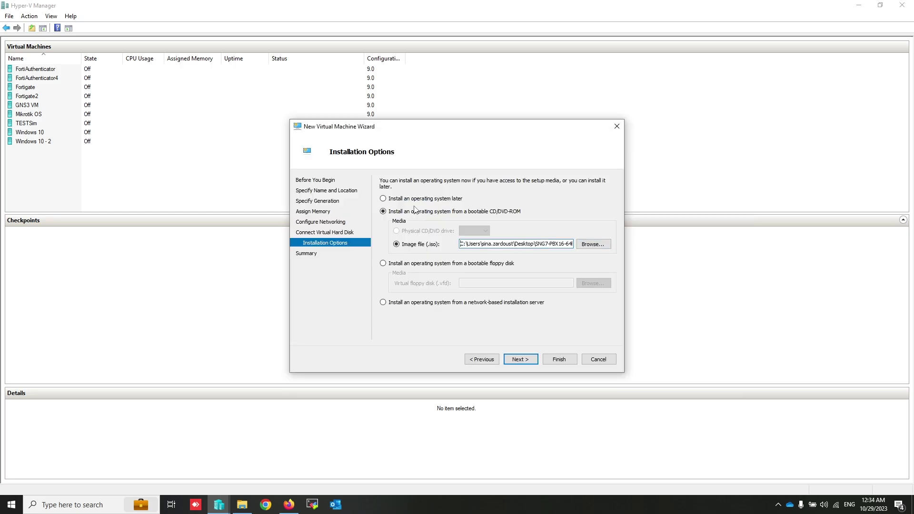
Step: Finish the wizard and start the Free VoIP virtual machine
left_click(519, 359)
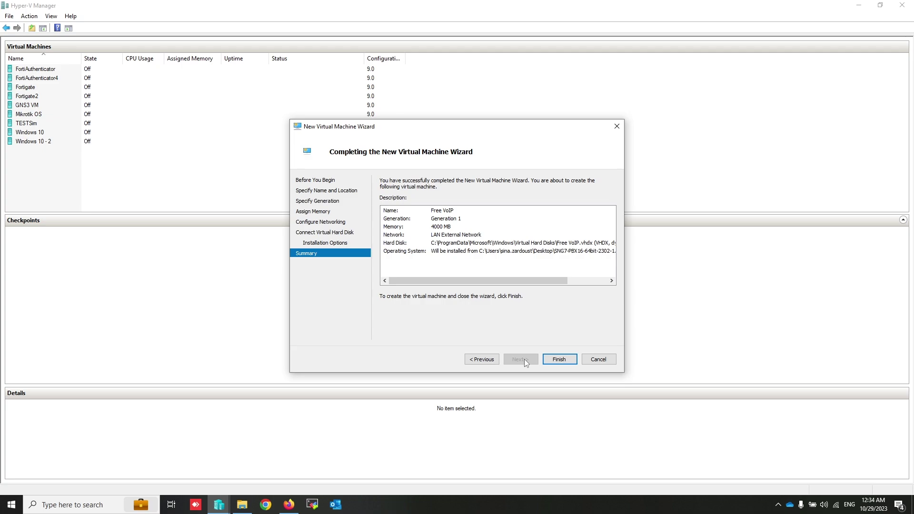
left_click(559, 360)
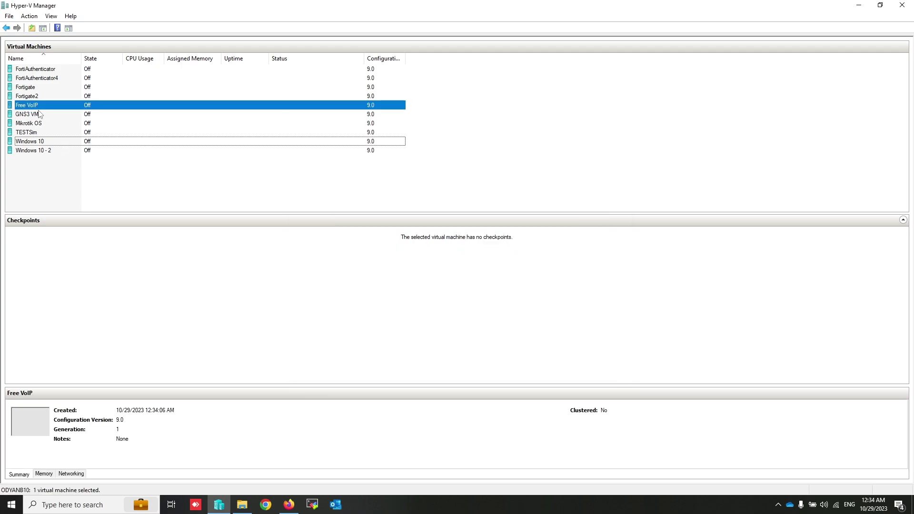
right_click(37, 109)
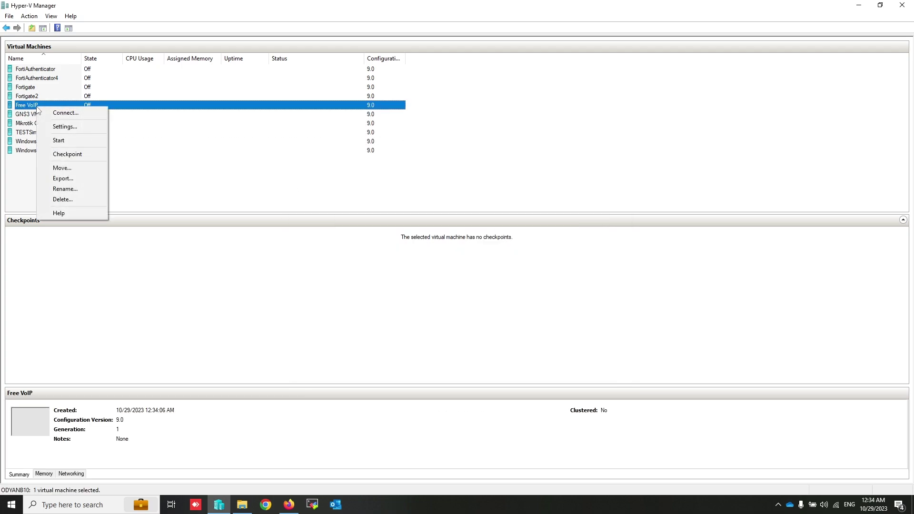
left_click(81, 142)
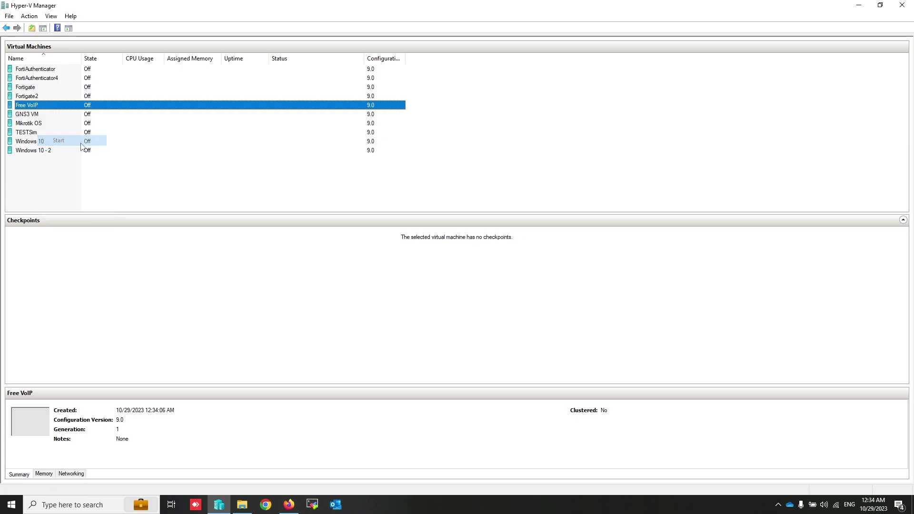
Step: Connect to the Free VoIP machine and boot the FreePBX Standard installation option
double_click(42, 111)
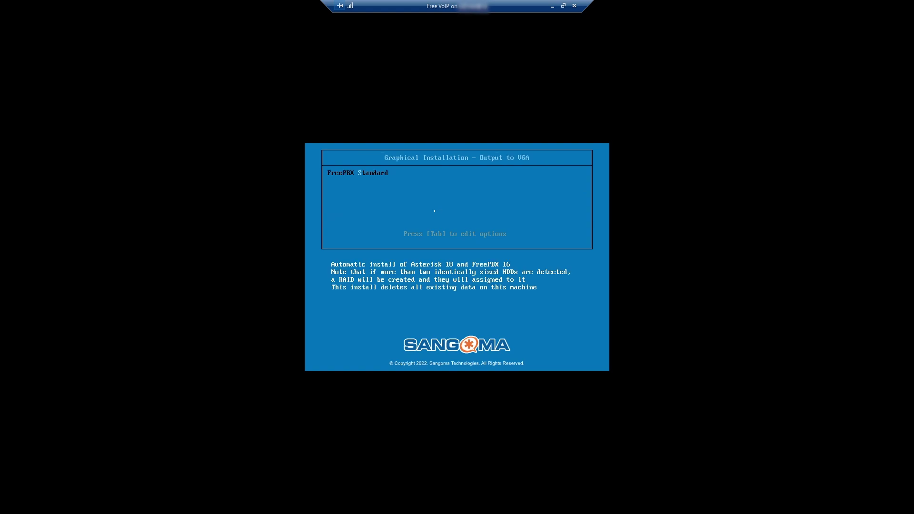
key("Return")
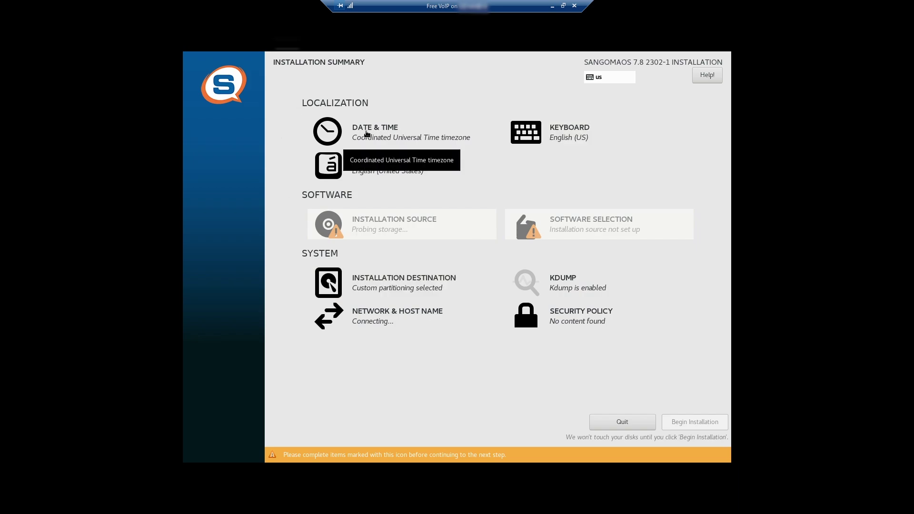
Step: Set the installer timezone to Europe/Istanbul
left_click(366, 134)
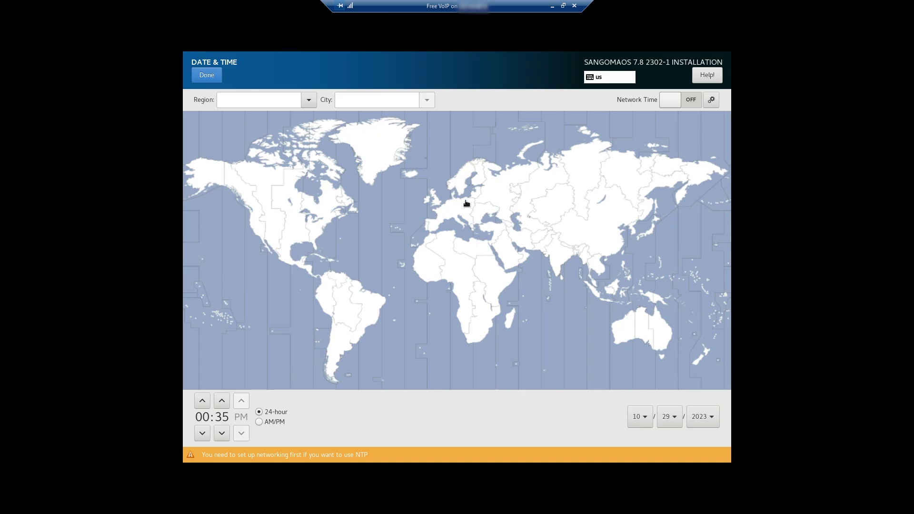
left_click(497, 230)
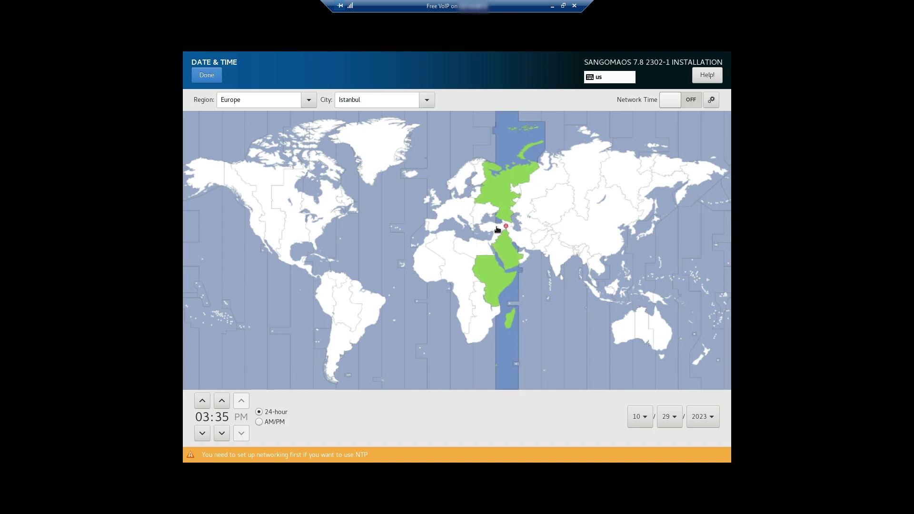
left_click(210, 77)
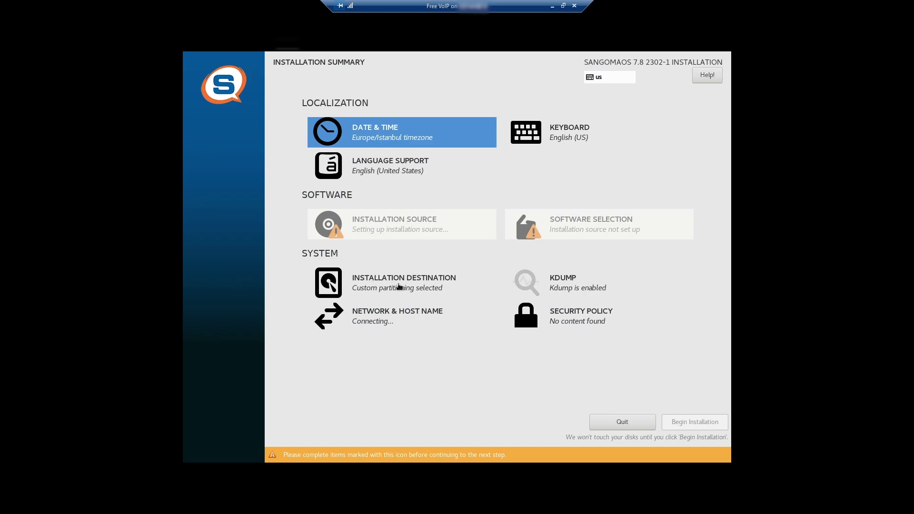
Step: Accept automatically created partitions on the 127 GiB installation disk
left_click(404, 284)
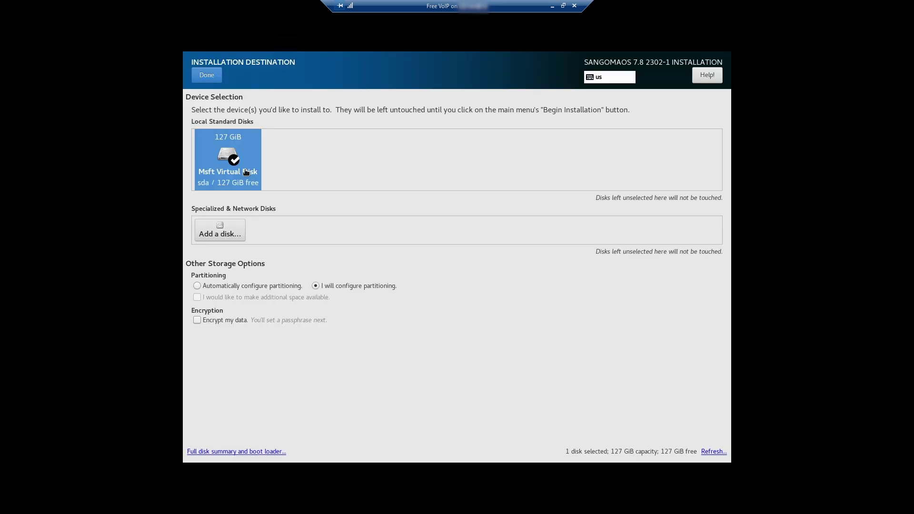
left_click(211, 80)
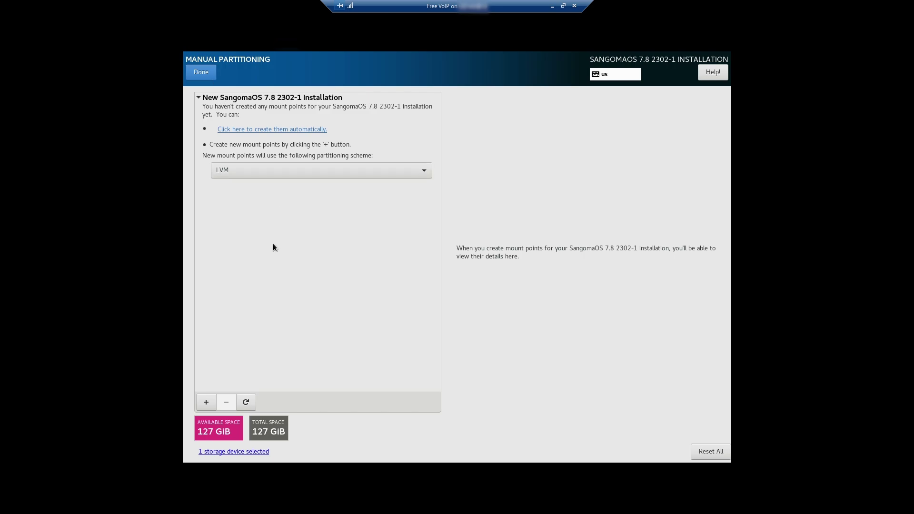
left_click(280, 130)
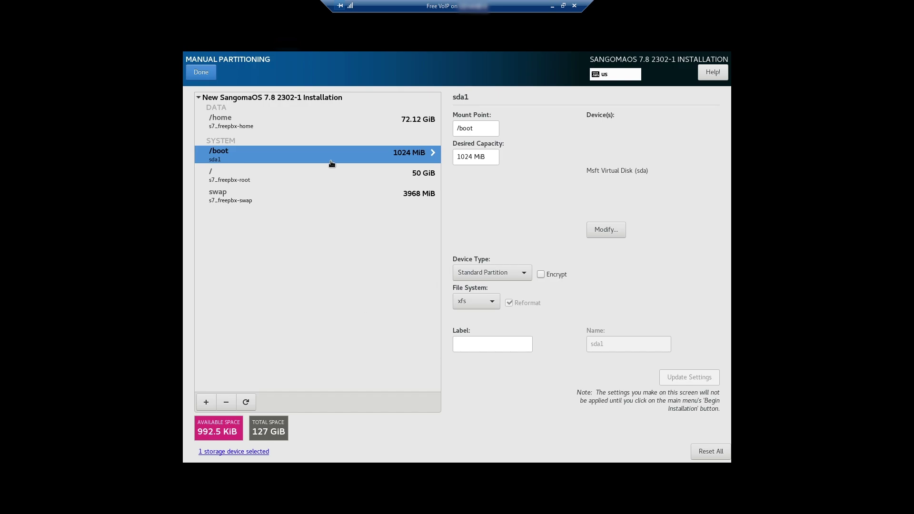
left_click(202, 72)
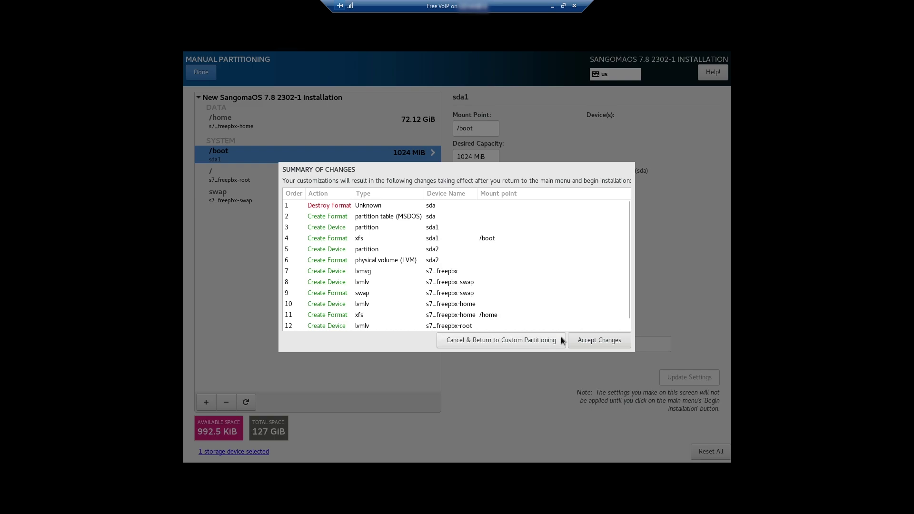
left_click(600, 340)
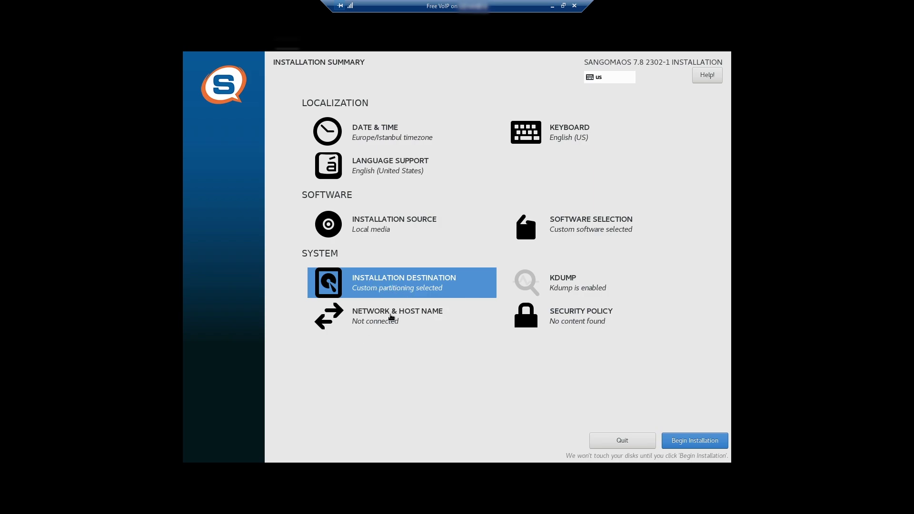
Step: Switch eth0's IPv4 addressing method to Manual
left_click(375, 321)
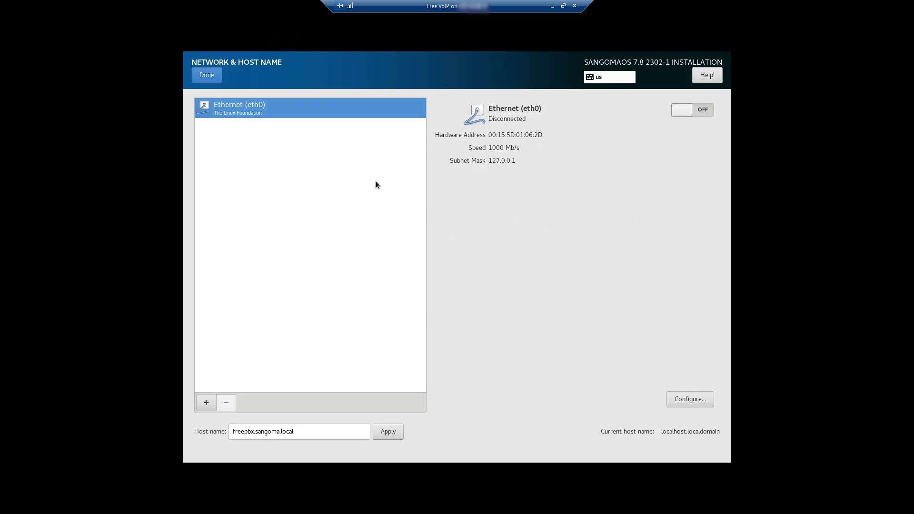
left_click(694, 400)
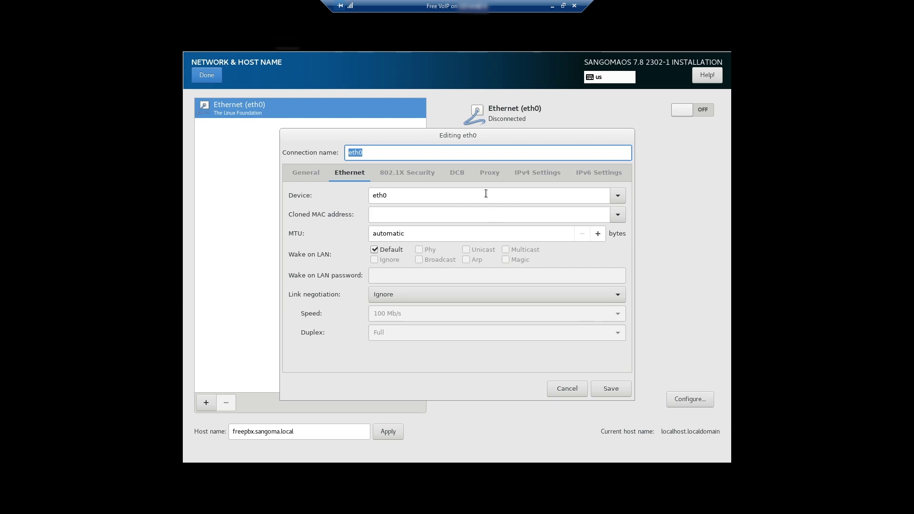
left_click(532, 176)
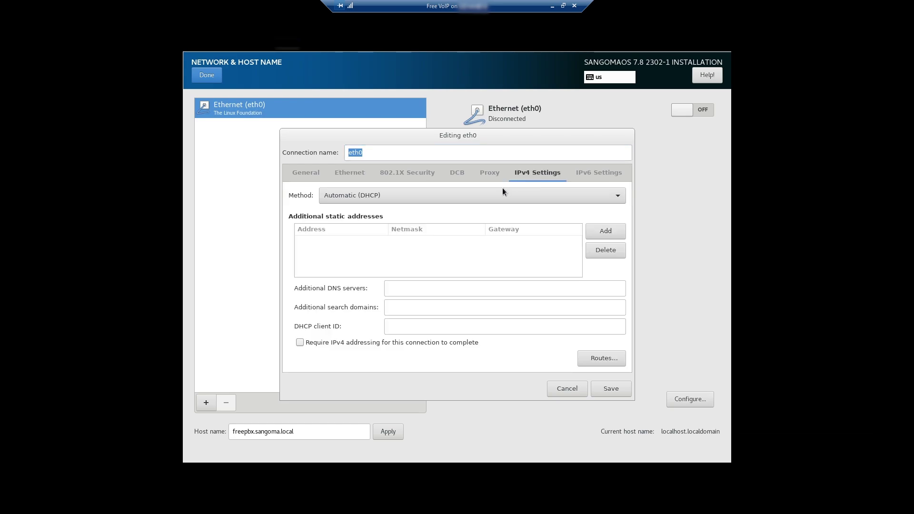
left_click(464, 196)
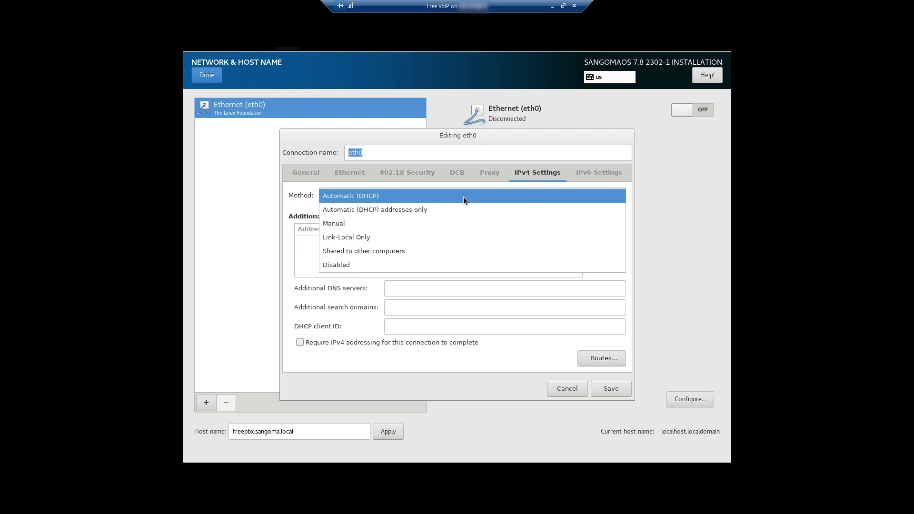
left_click(390, 224)
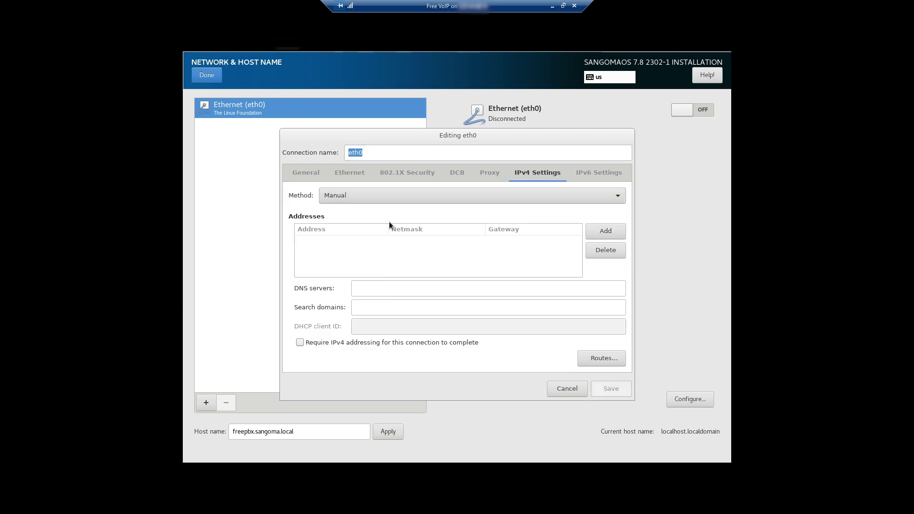
Step: Save address 10.0.200.200, netmask 255.255.0.0, gateway 10.0.200.15 and DNS 8.8.8.8
left_click(604, 232)
type("10.0")
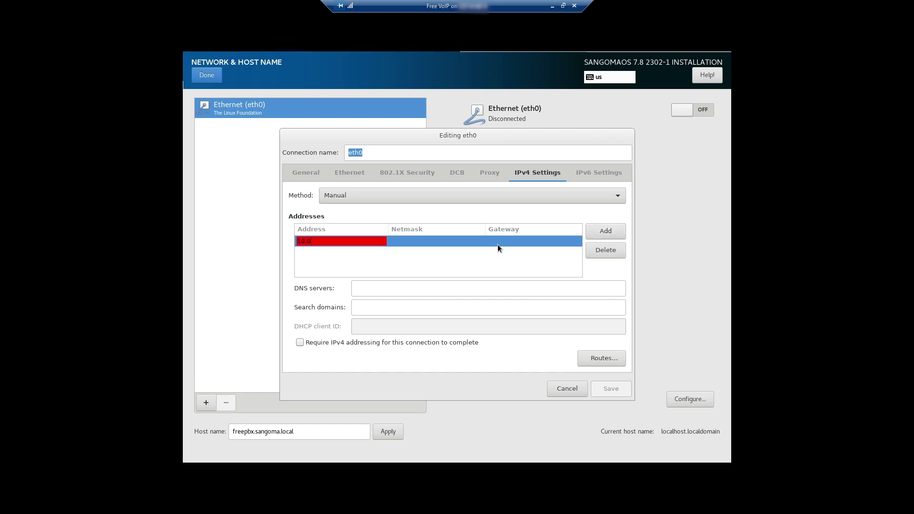
type(".200.200")
left_click(430, 241)
type("255.")
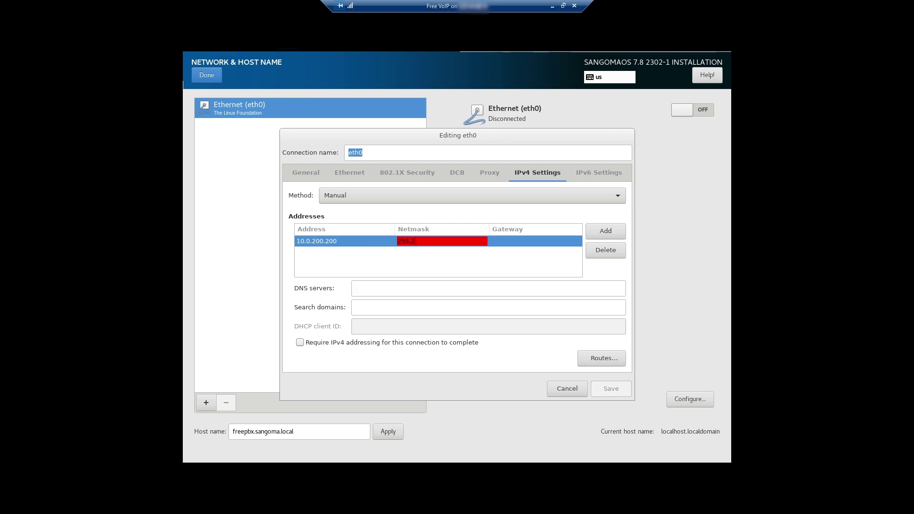
type("255.0.0")
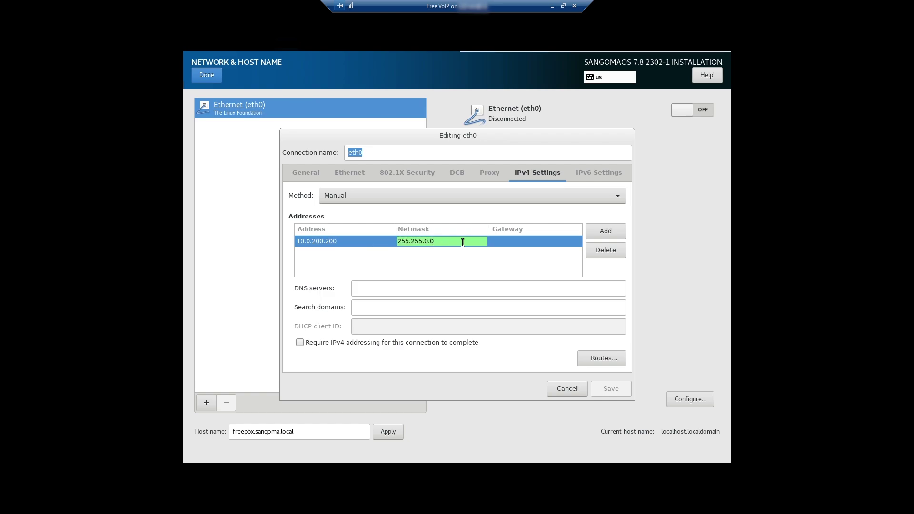
left_click(504, 241)
type("10.")
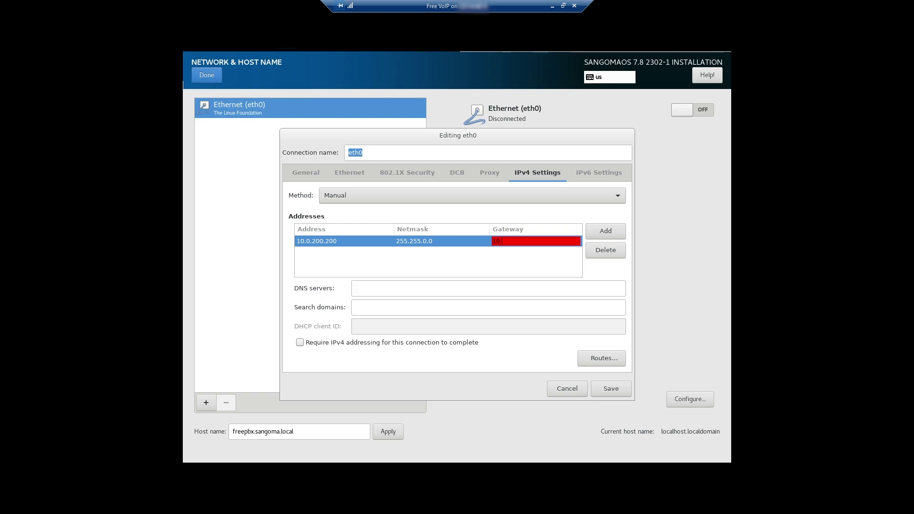
type("0.200.15")
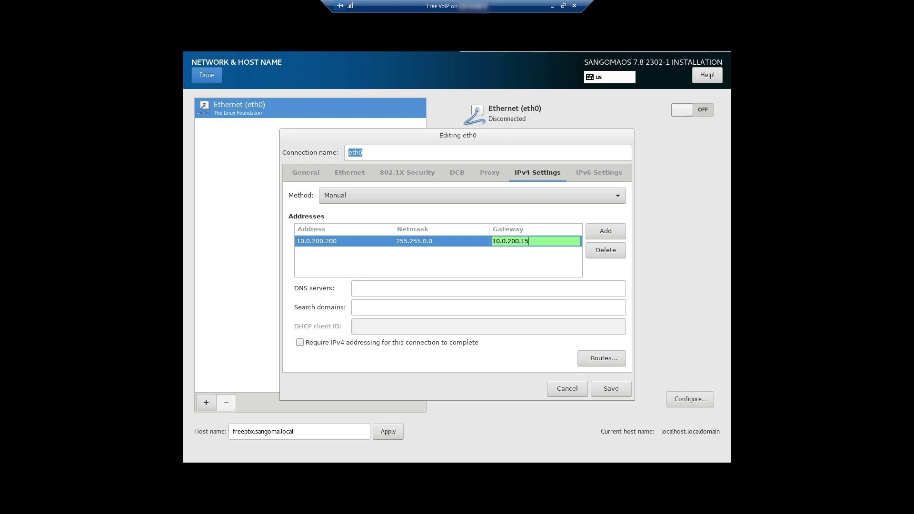
key("Return")
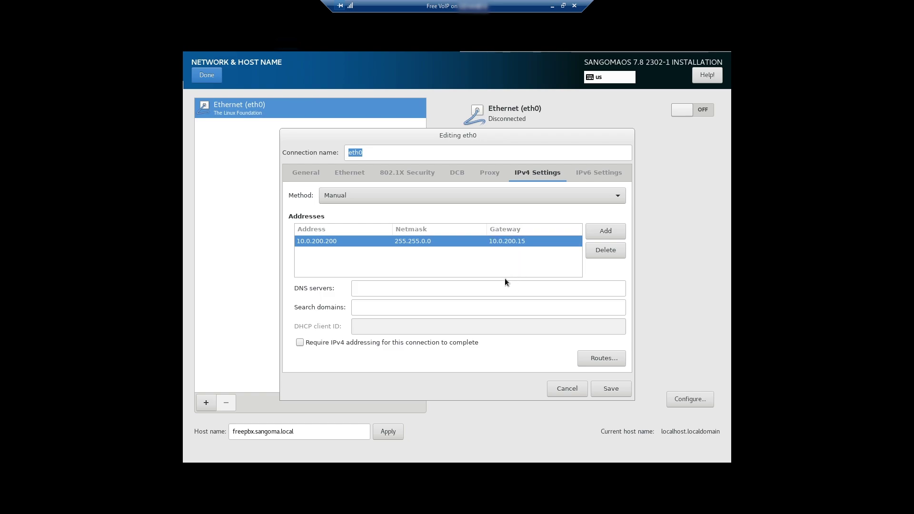
left_click(496, 281)
type("8.")
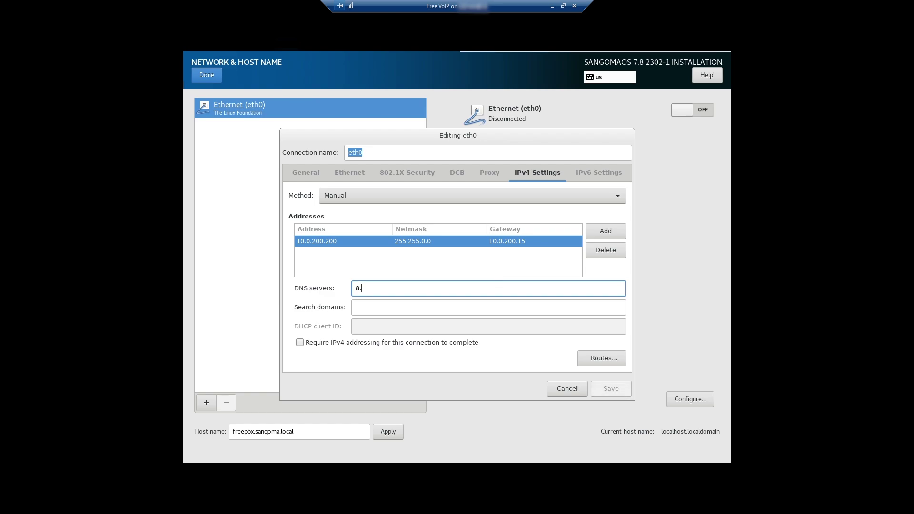
type("8.8.8")
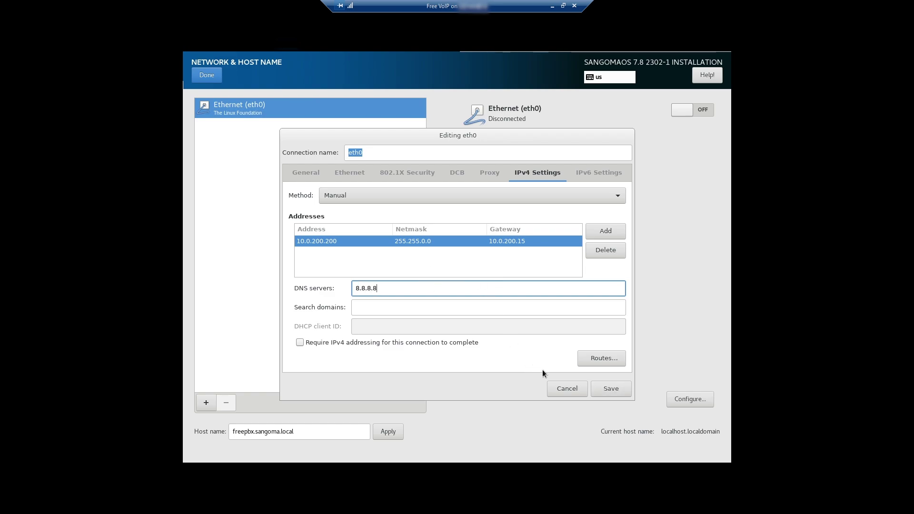
left_click(605, 387)
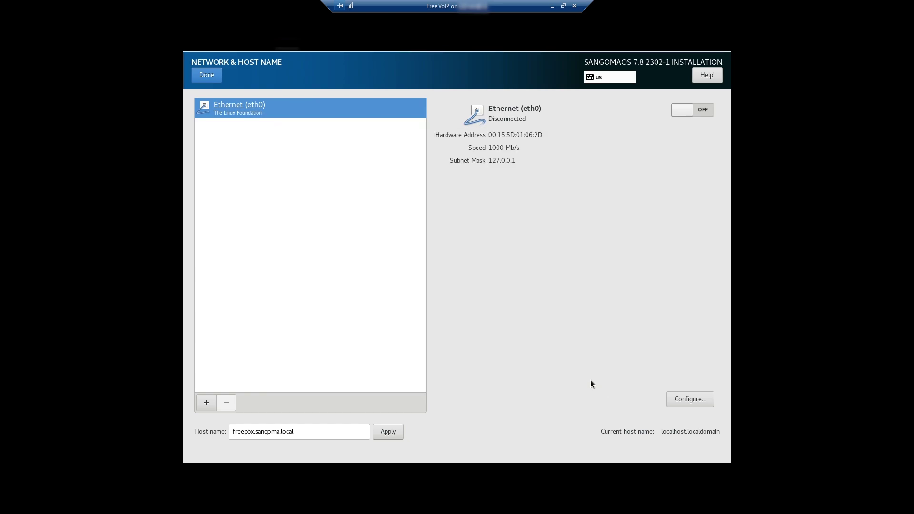
Step: Turn eth0 on and apply host name Freevoip.sinaonline.net, returning to the summary
left_click(701, 111)
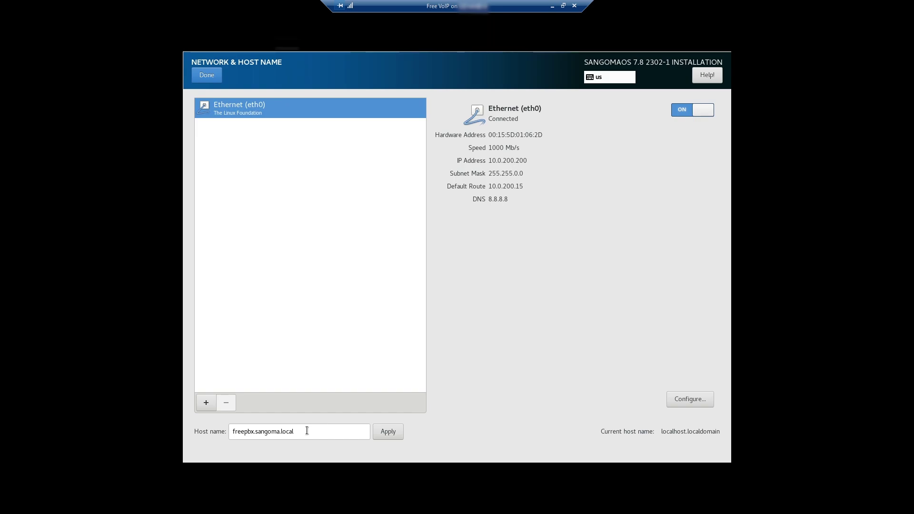
left_click_drag(308, 430, 224, 429)
type("Fr")
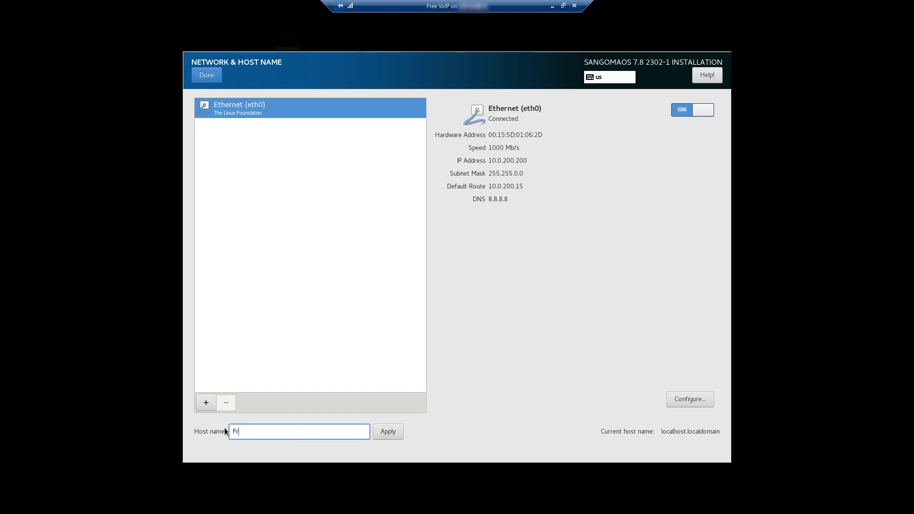
type("eevoip.sinaonline.net")
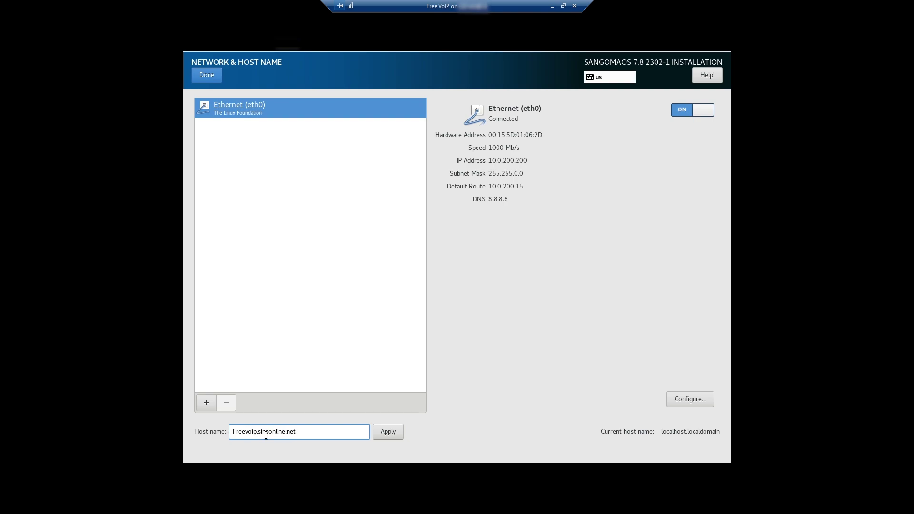
left_click(380, 431)
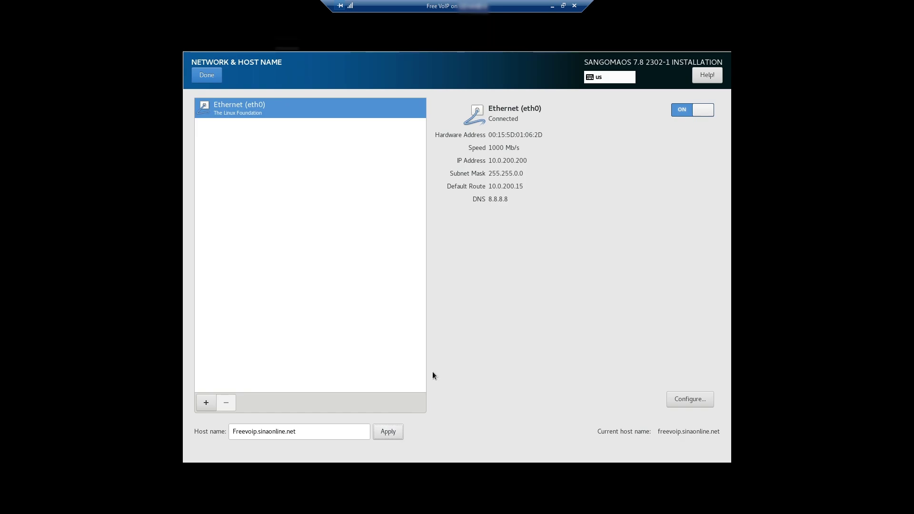
left_click(207, 76)
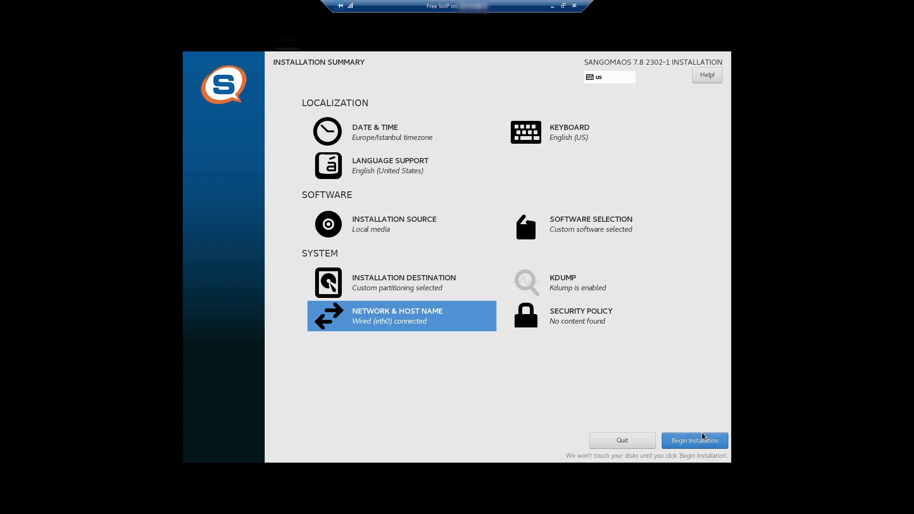
Step: Begin the SangomaOS installation and set the root password while it runs
left_click(708, 445)
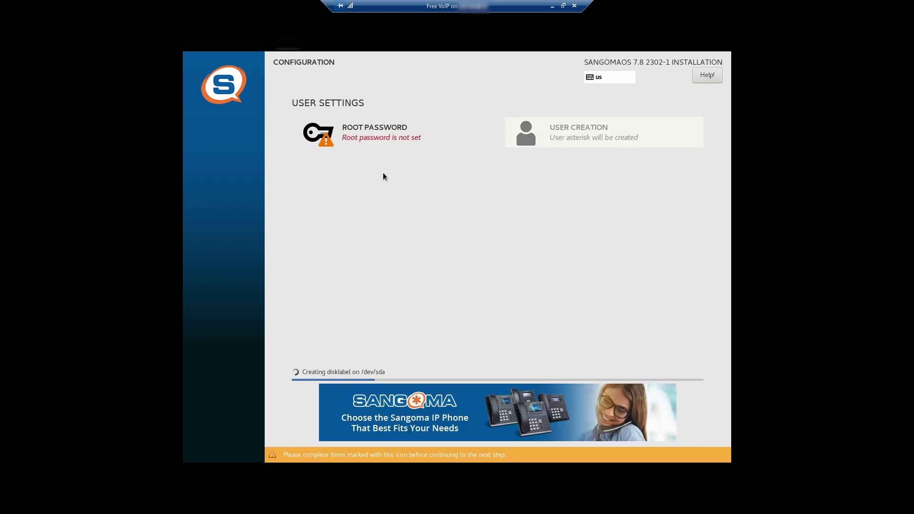
left_click(352, 137)
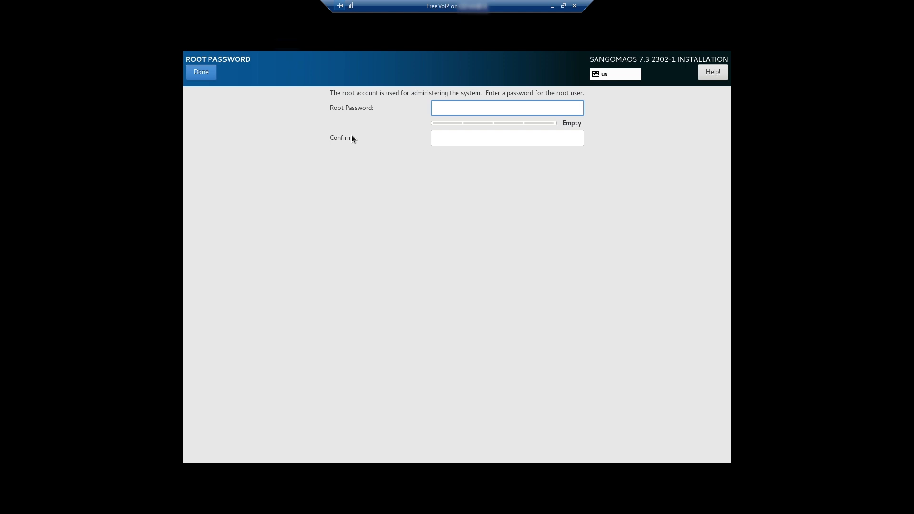
type("••••••")
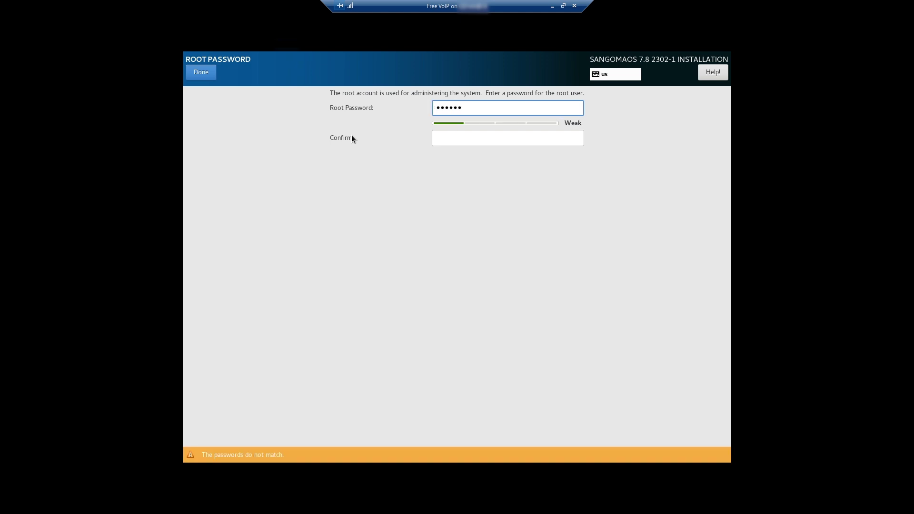
type("••")
key("Tab")
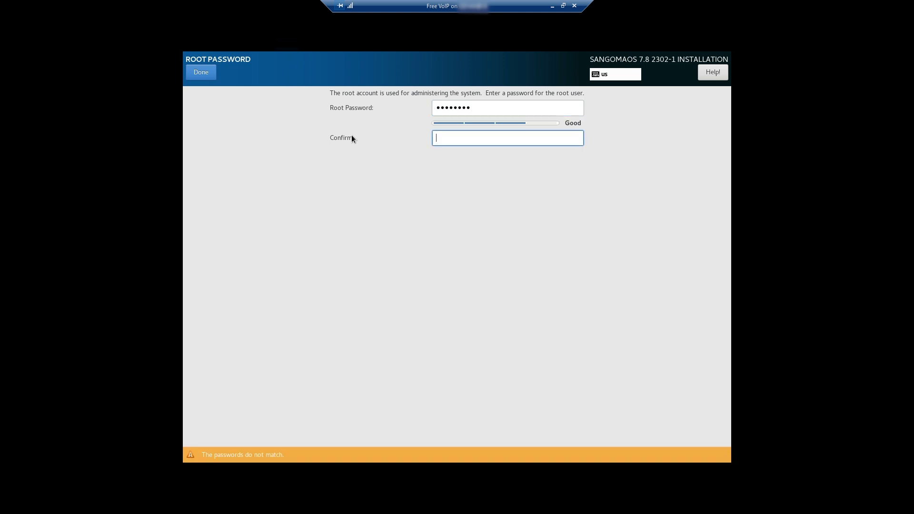
type("••••••••")
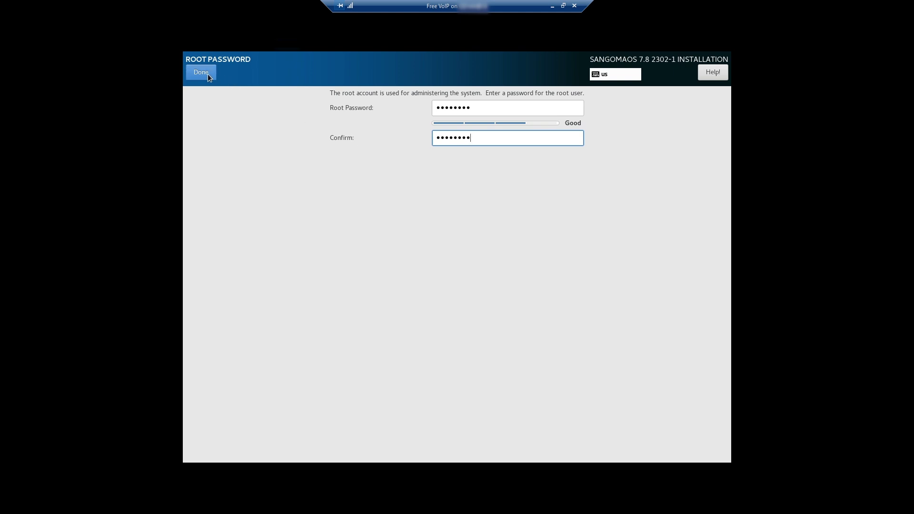
left_click(208, 74)
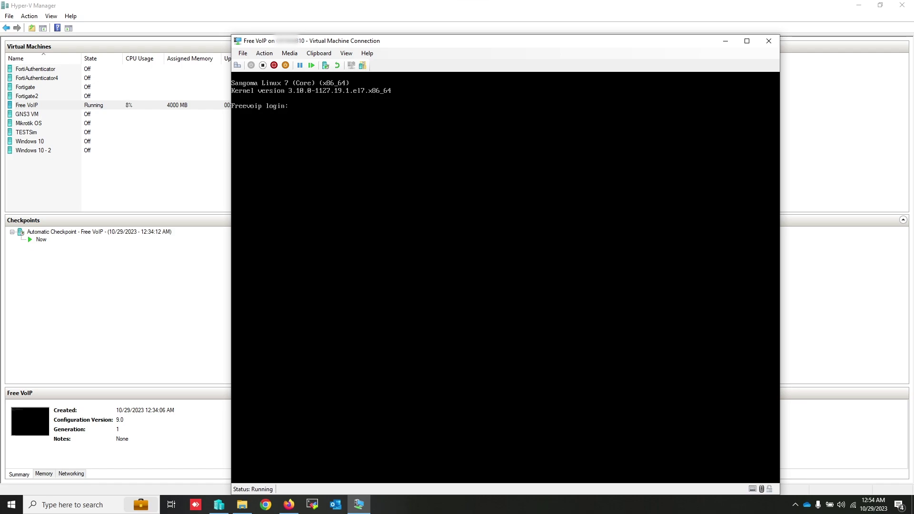
Step: Load the FreePBX server at 10.0.200.200 in Firefox
left_click(294, 507)
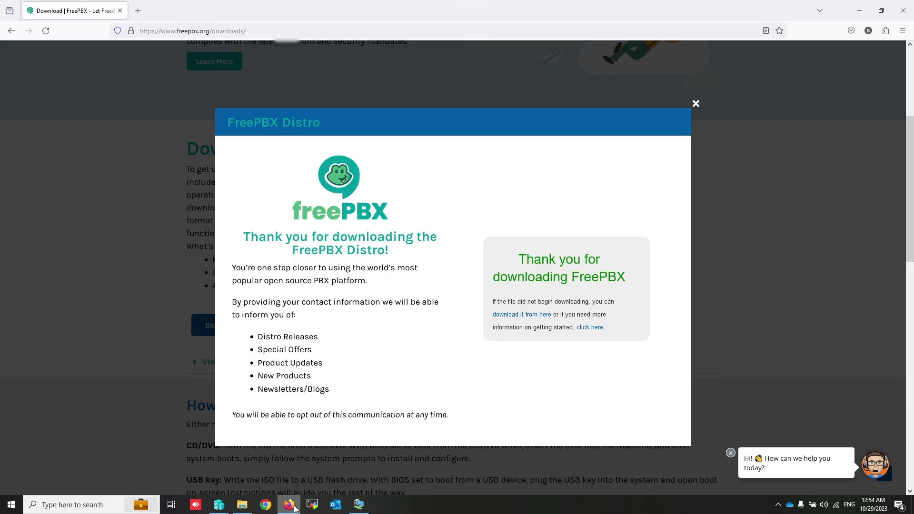
left_click(286, 32)
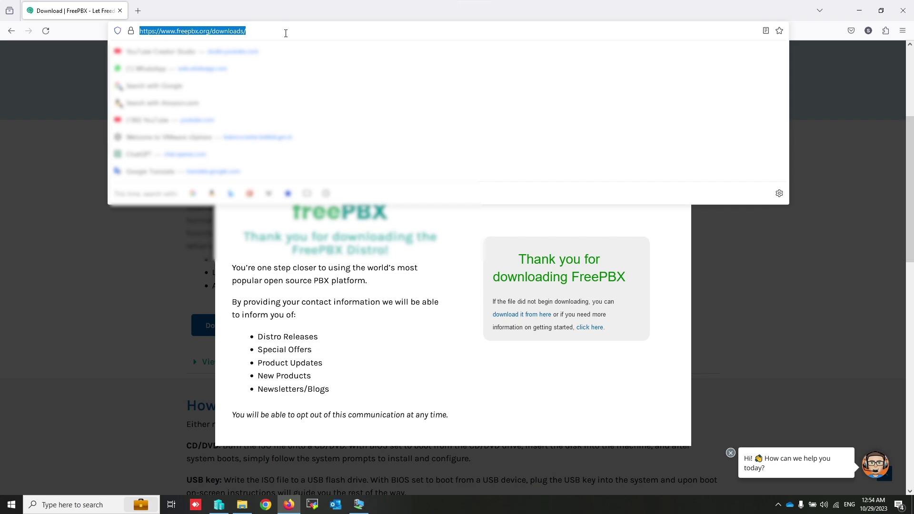
type("10.0.200")
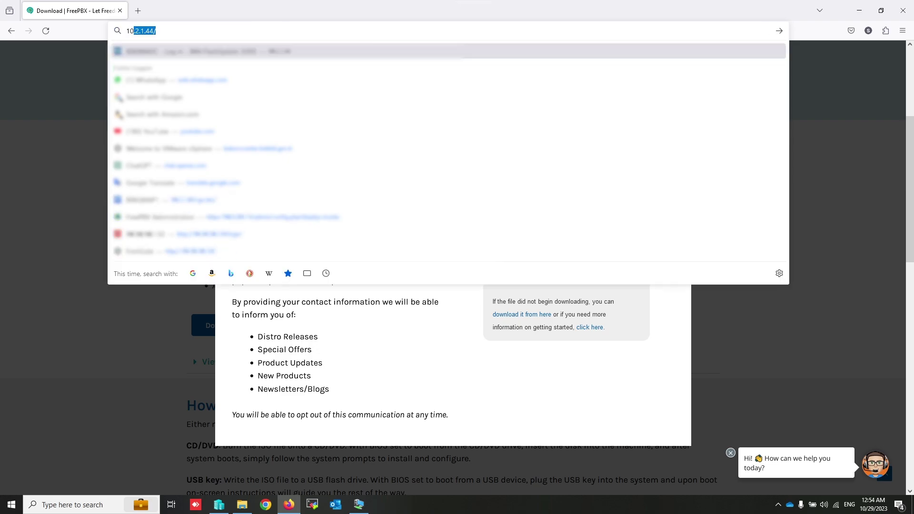
type(".200\\")
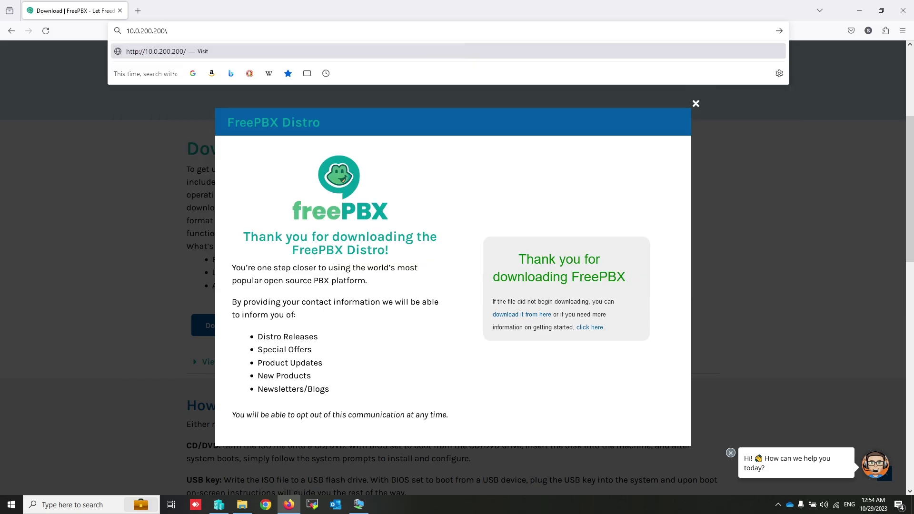
key("Return")
Step: Enter the admin username, the admin password and its confirmation, and the notifications e-mail address
type("sinaonline")
key("Tab")
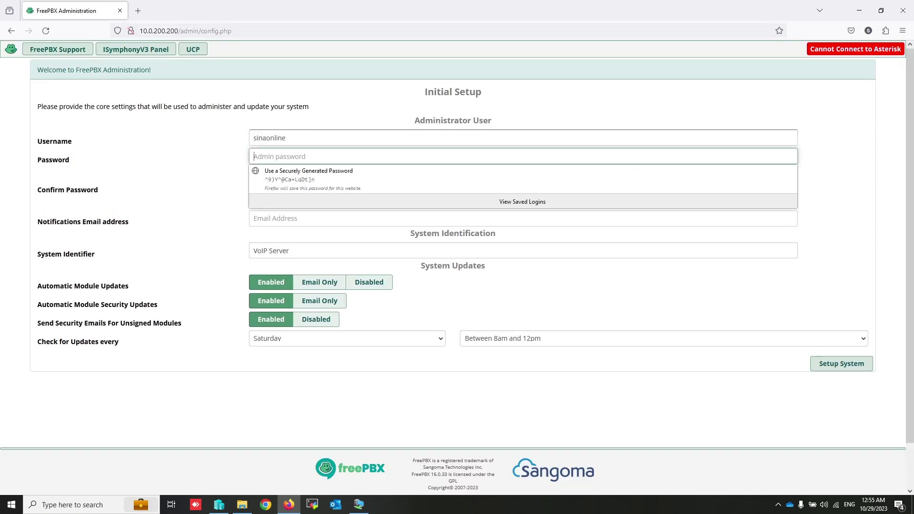
type("•••••••")
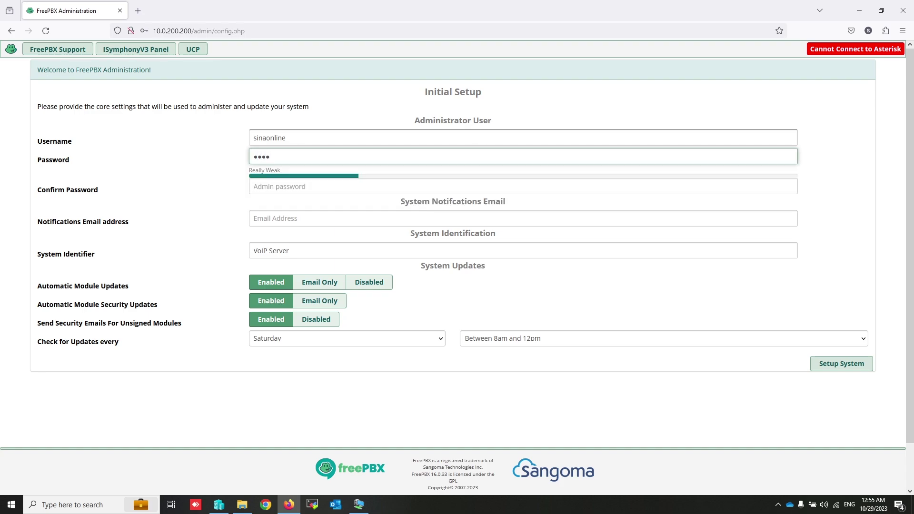
type("•")
key("Tab")
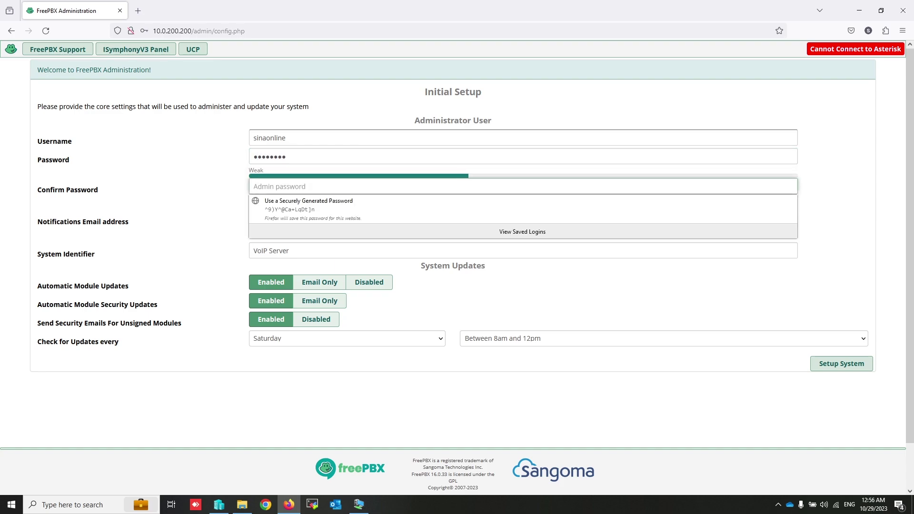
type("•••••••")
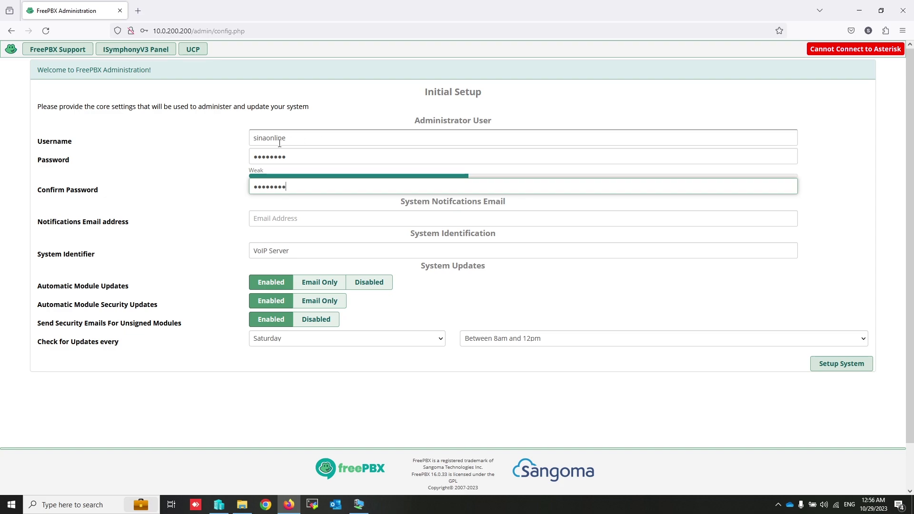
left_click(210, 206)
left_click(261, 218)
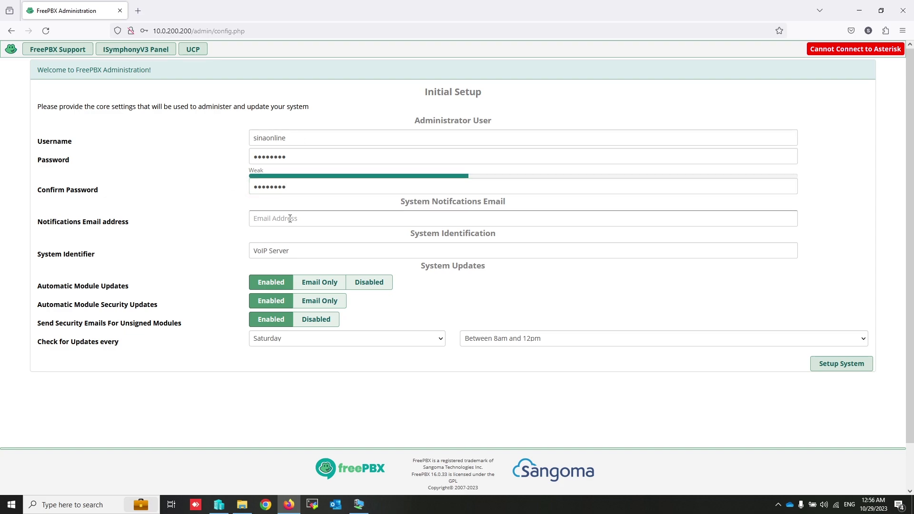
left_click(316, 221)
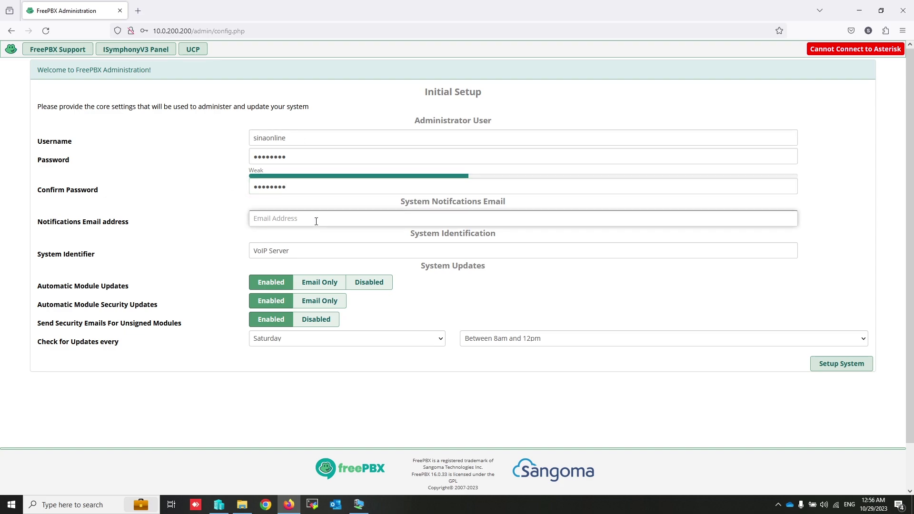
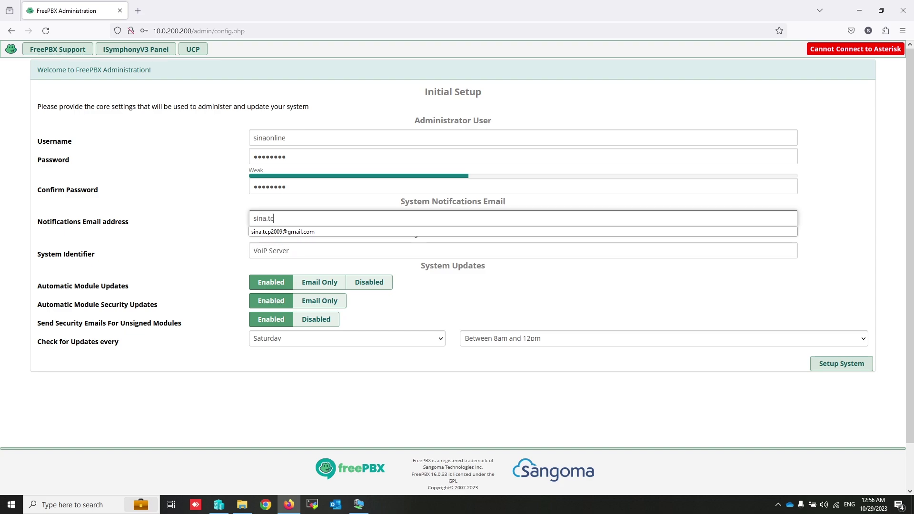
left_click(204, 273)
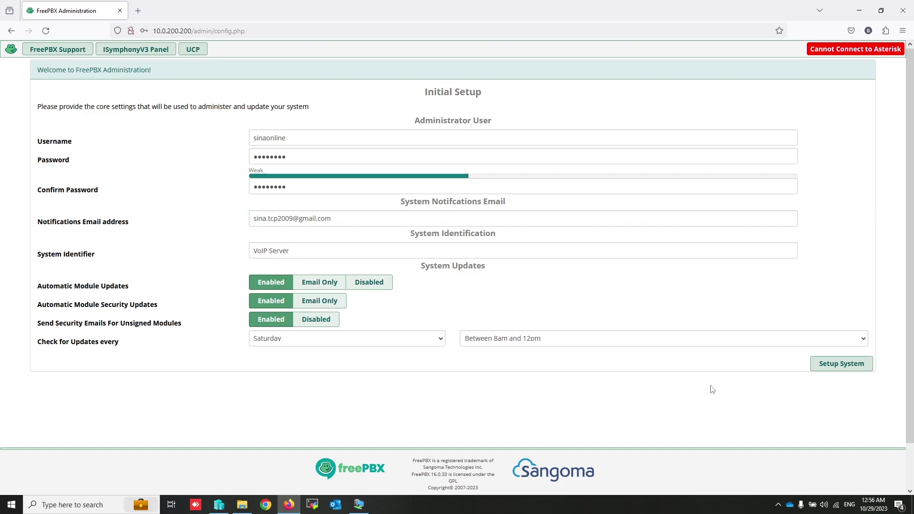
Step: Submit the initial setup and log in to FreePBX Administration with the admin username and password
left_click(837, 370)
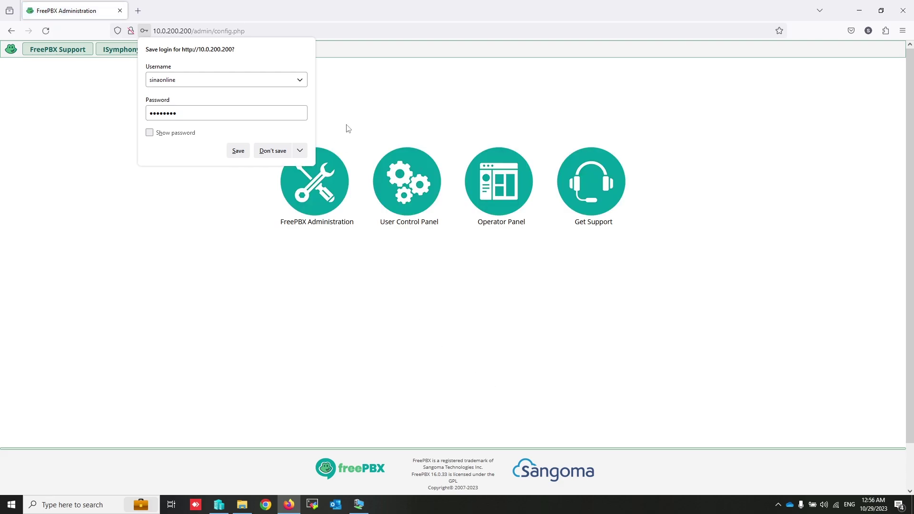
left_click(348, 129)
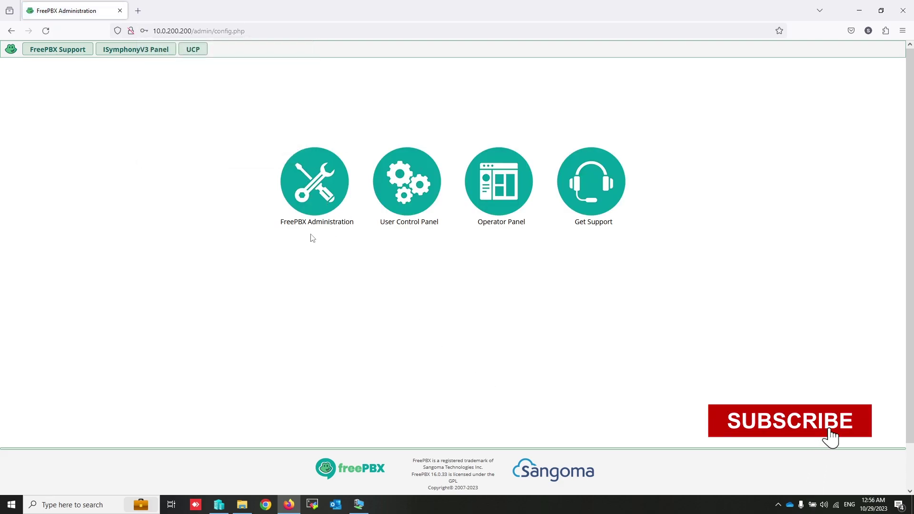
left_click(312, 189)
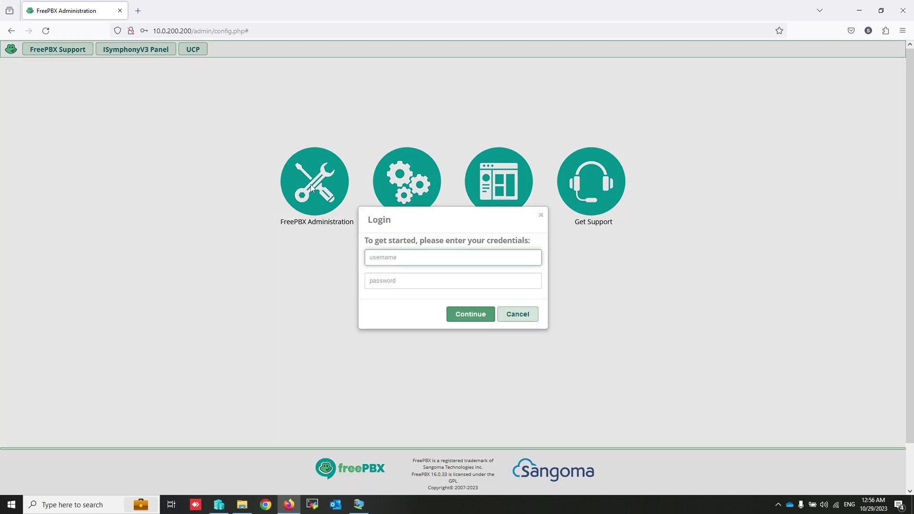
type("sinaon")
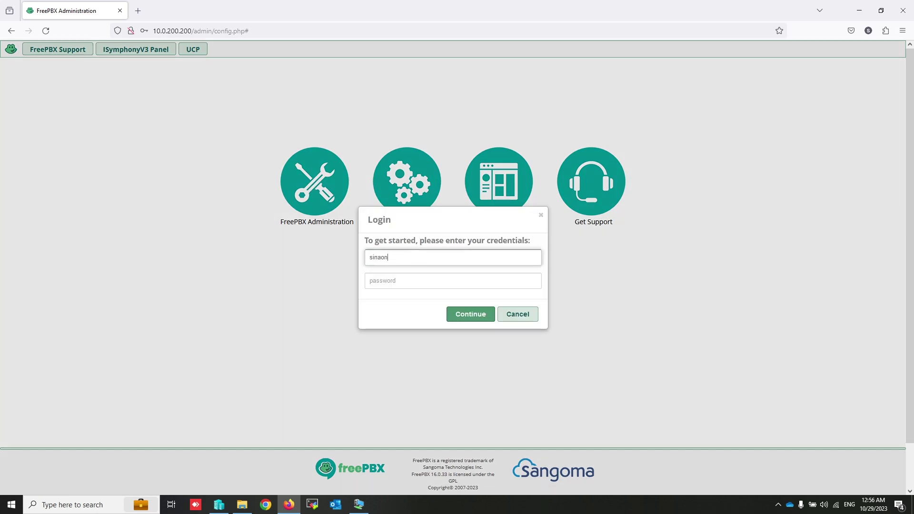
type("line")
key("Tab")
type("*******")
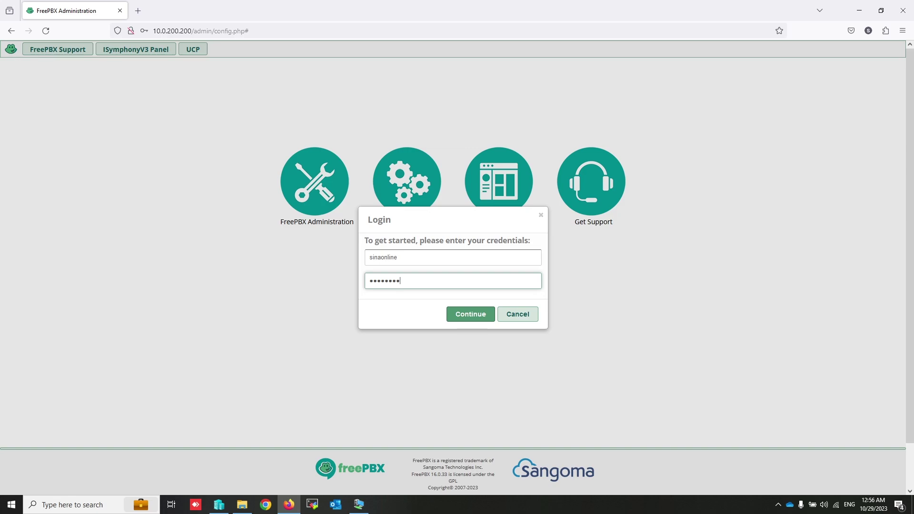
key("Return")
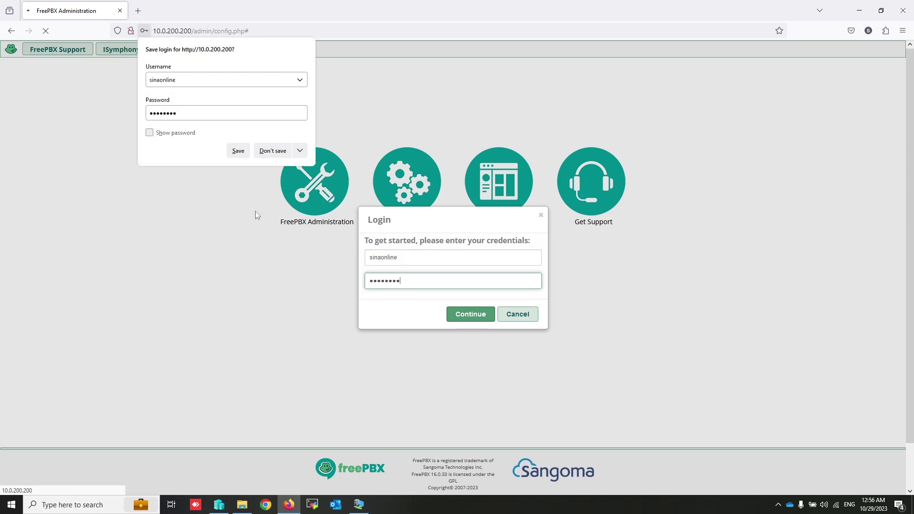
left_click(271, 152)
left_click(481, 316)
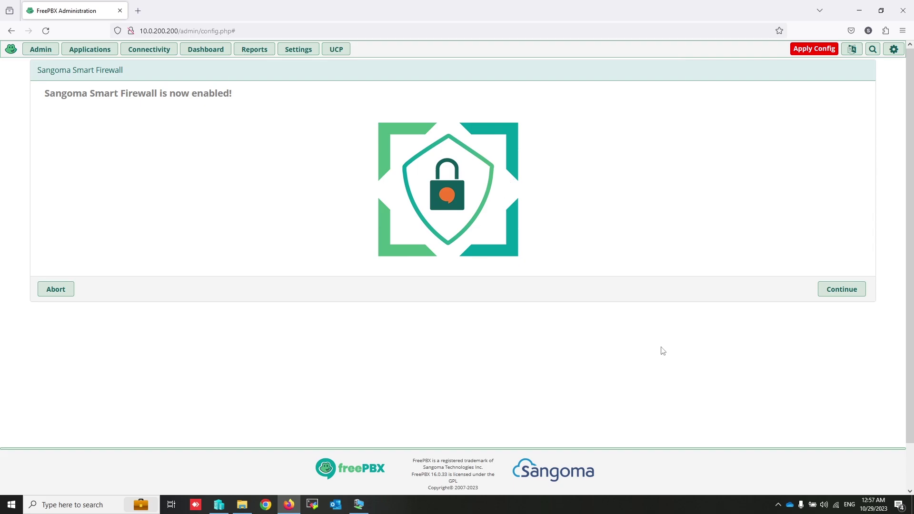
Step: Answer Yes to trusted client, trusted network, Responsive Firewall and automatic IP settings in the firewall wizard
left_click(842, 291)
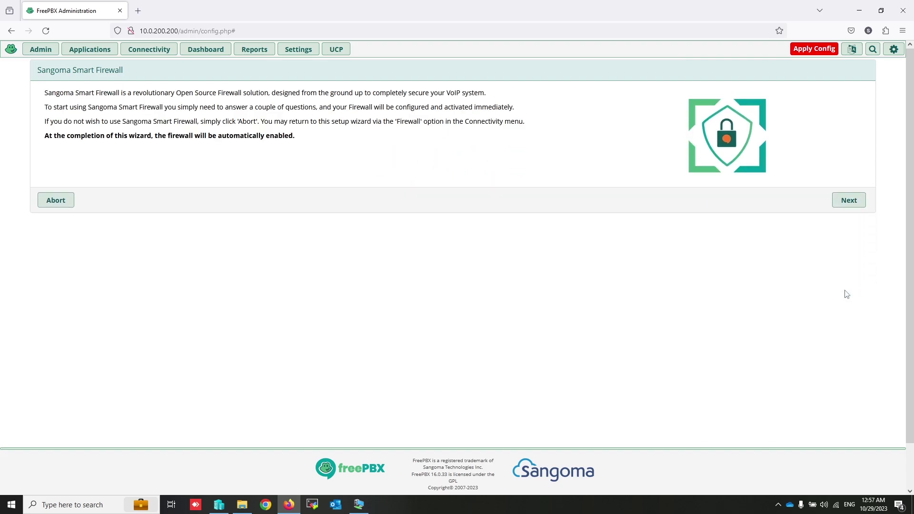
left_click(850, 200)
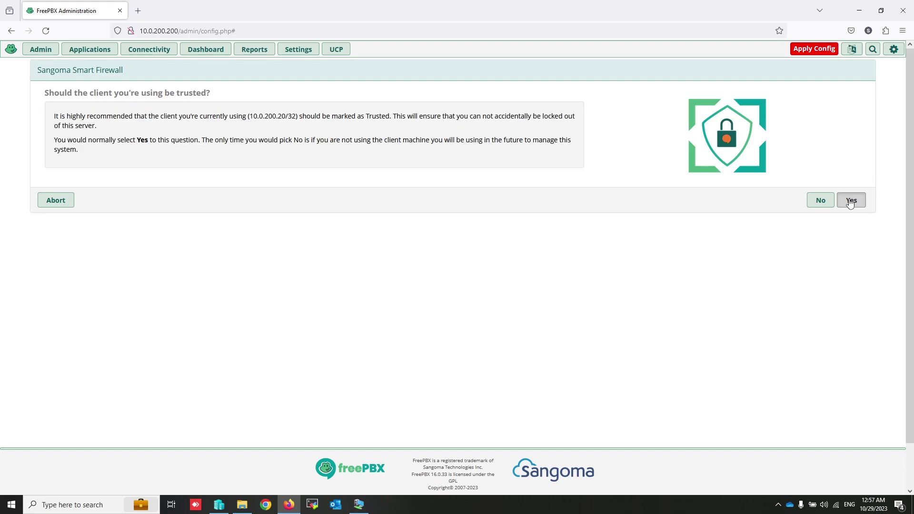
left_click(851, 203)
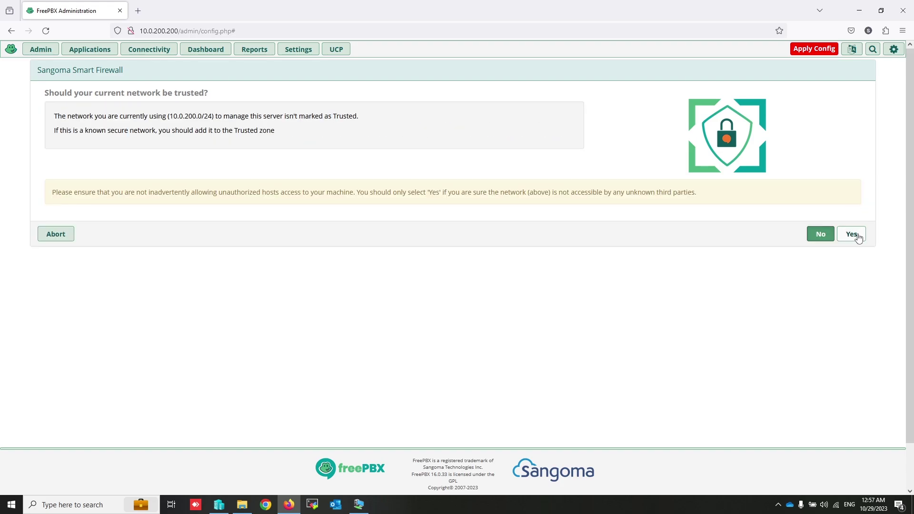
left_click(859, 236)
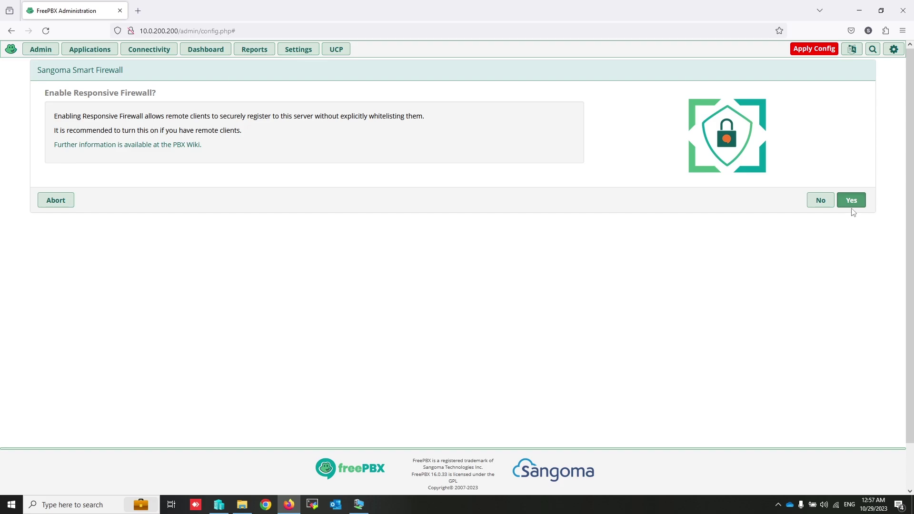
left_click(852, 204)
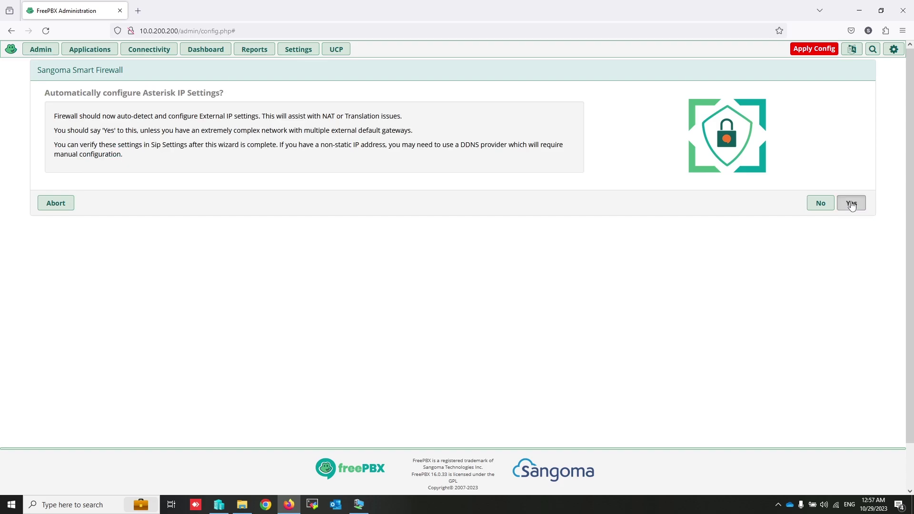
left_click(852, 204)
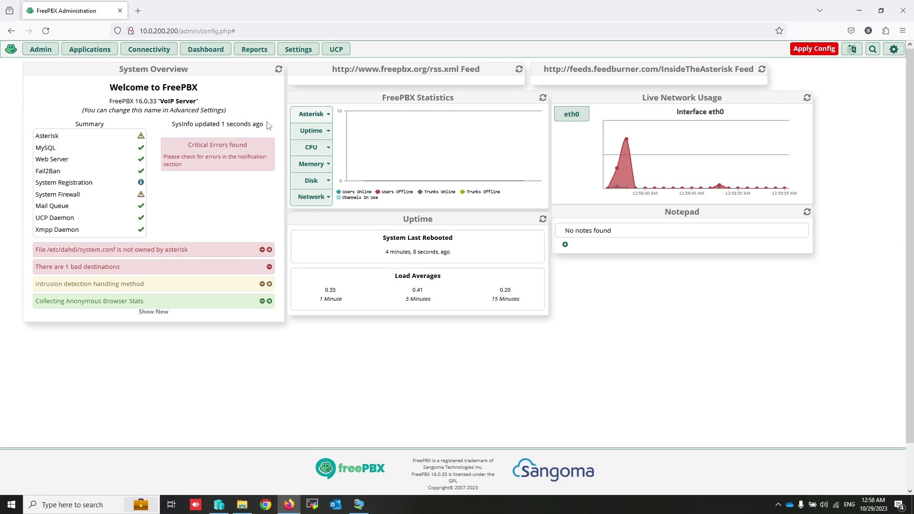
Step: From Applications > Extensions, start adding a new SIP [chan_pjsip] extension
left_click(91, 50)
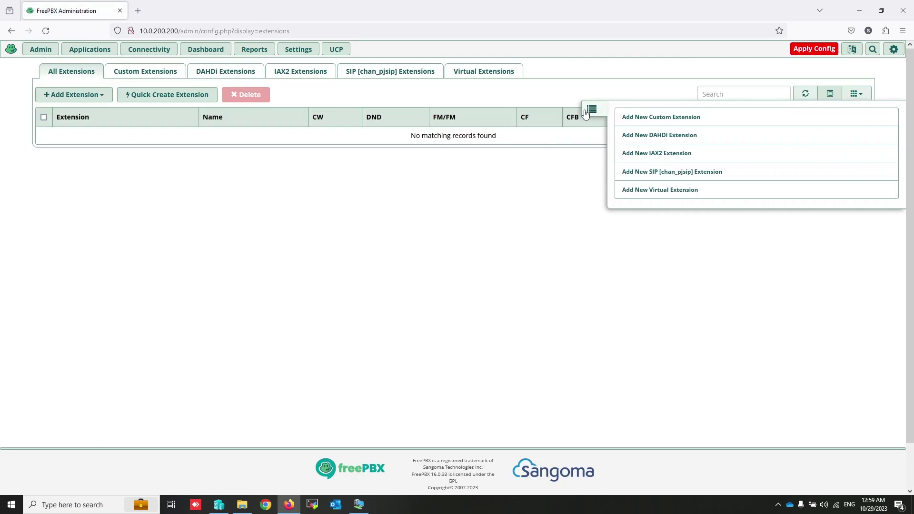
left_click(591, 109)
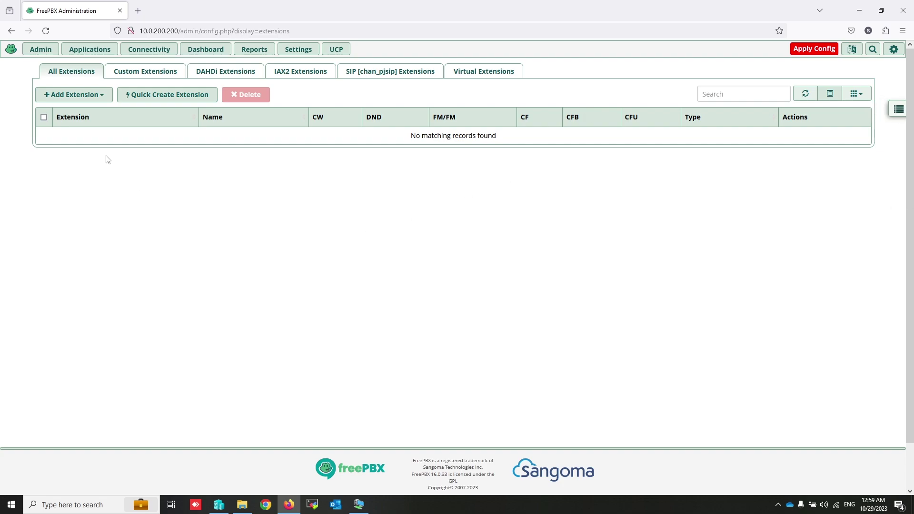
left_click(71, 96)
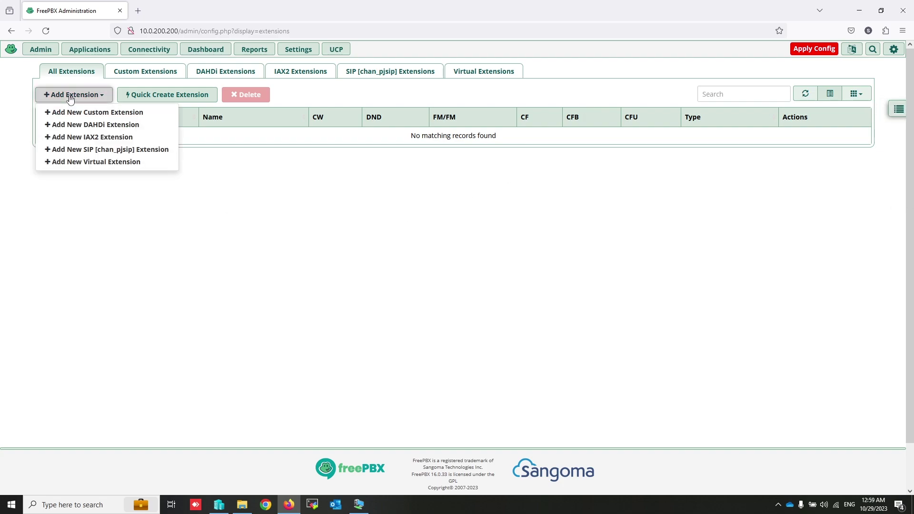
left_click(100, 151)
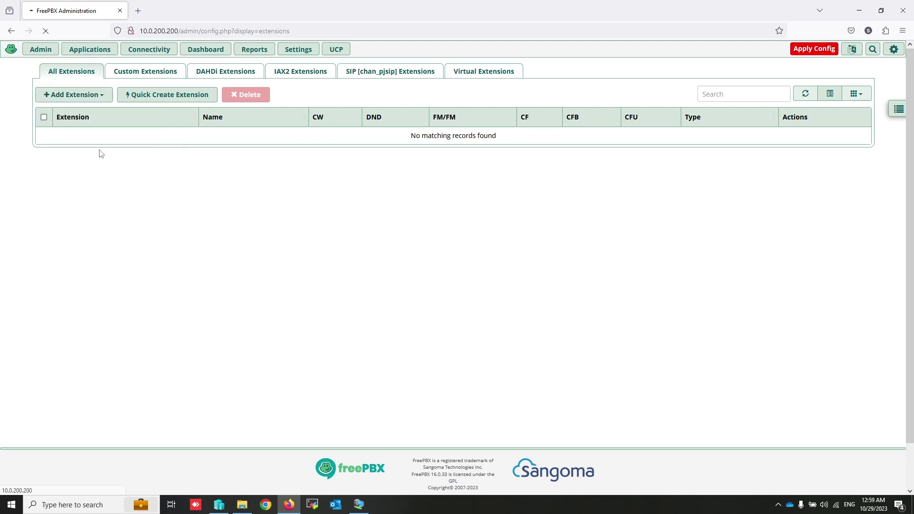
left_click(344, 157)
Step: Enter 3001 as User Extension and Display Name, and replace the generated secret with a custom one
left_click(423, 142)
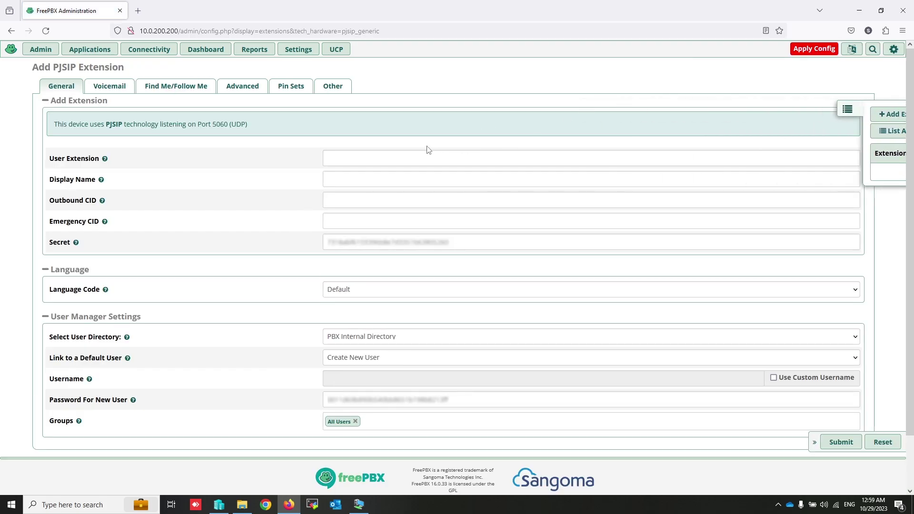
left_click(401, 156)
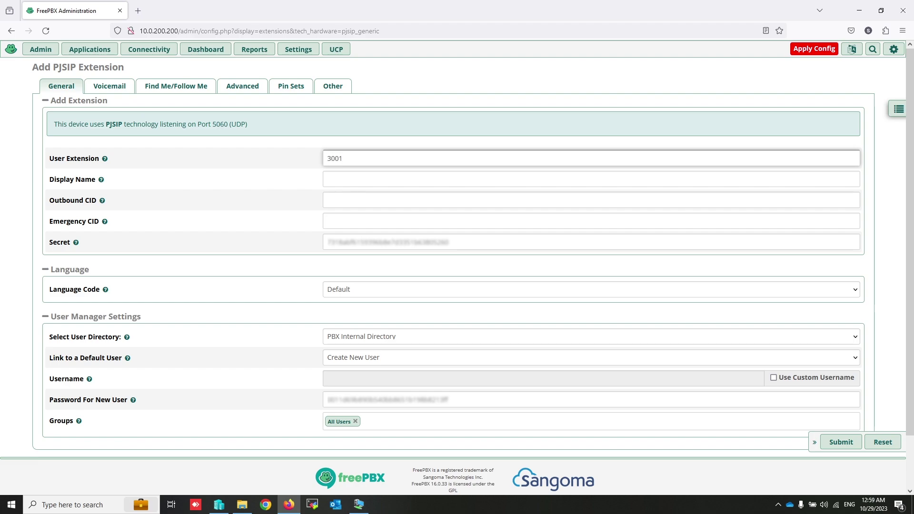
left_click(372, 178)
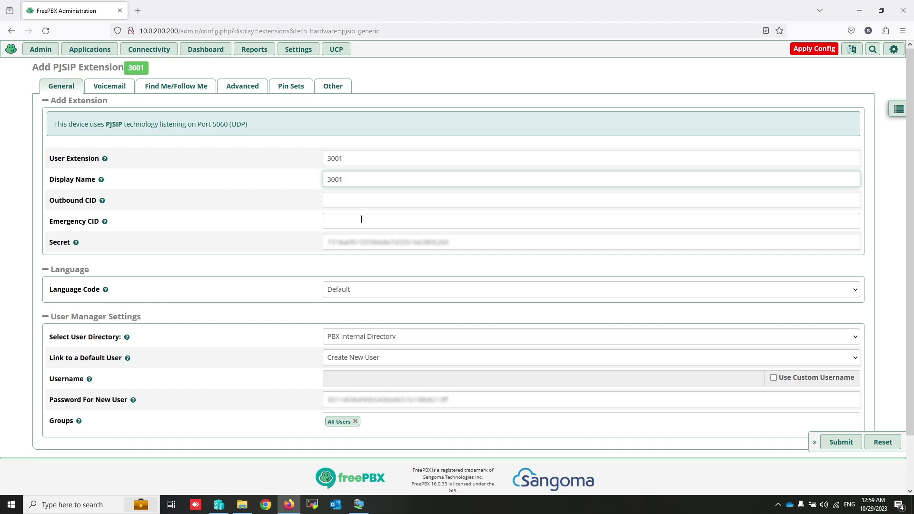
left_click(352, 240)
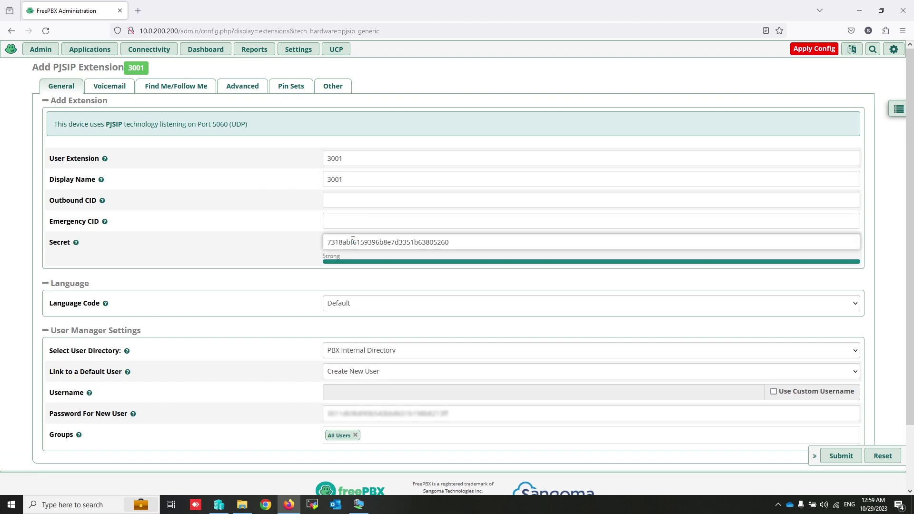
double_click(353, 241)
type("3001")
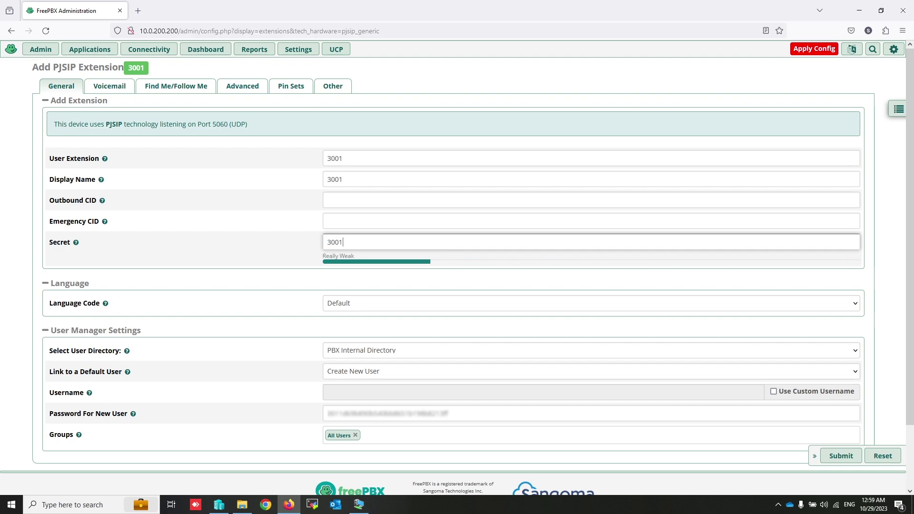
type("3001")
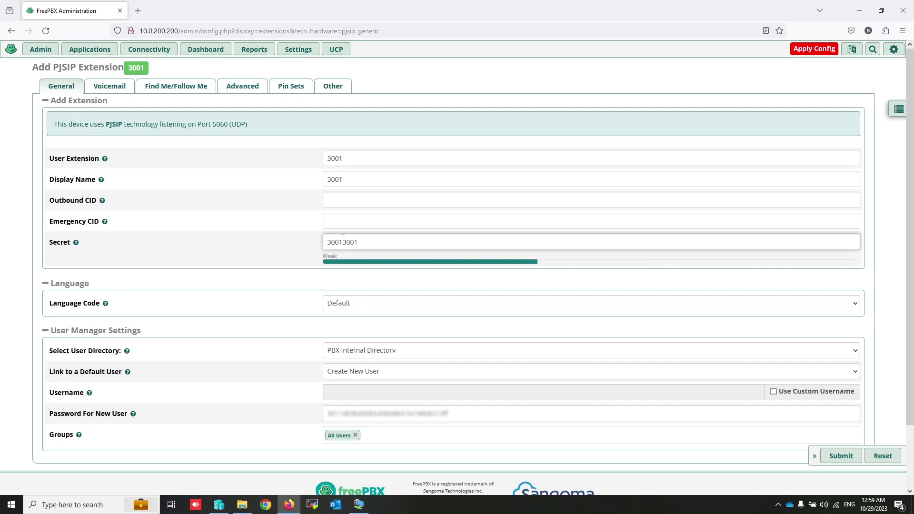
Step: Set the extension's linked user option to create a new User Manager user
left_click(257, 231)
scroll(256, 231, "down", 3)
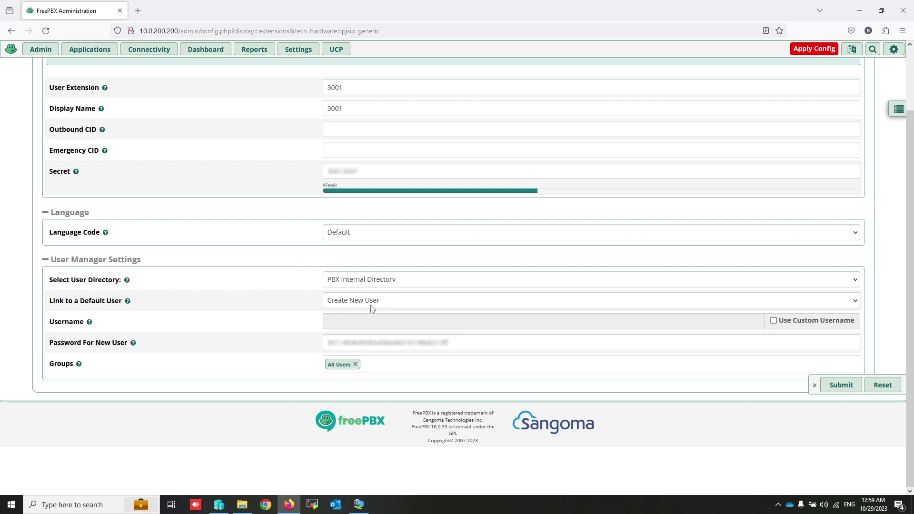
left_click(390, 306)
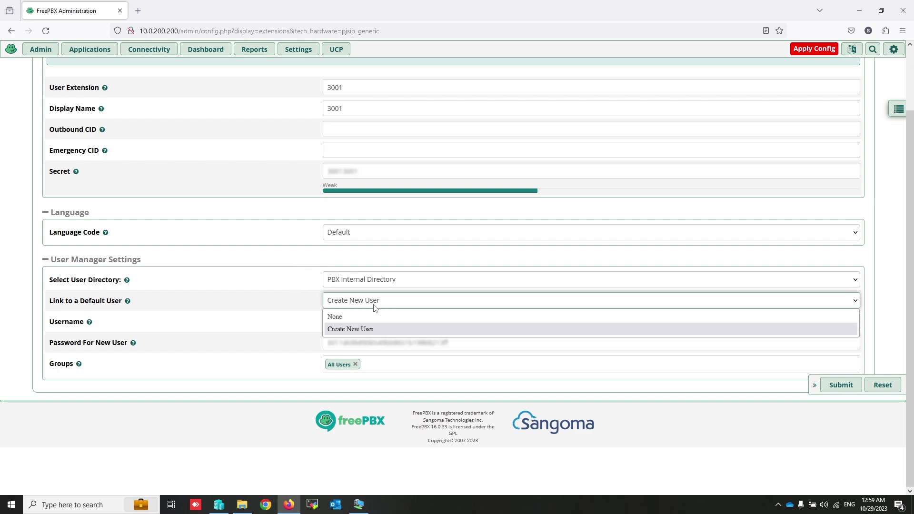
left_click(344, 316)
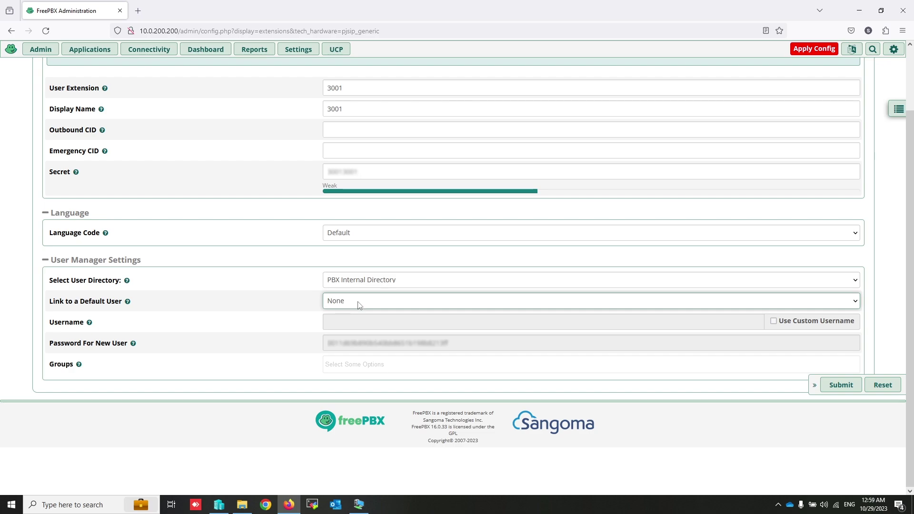
left_click(358, 301)
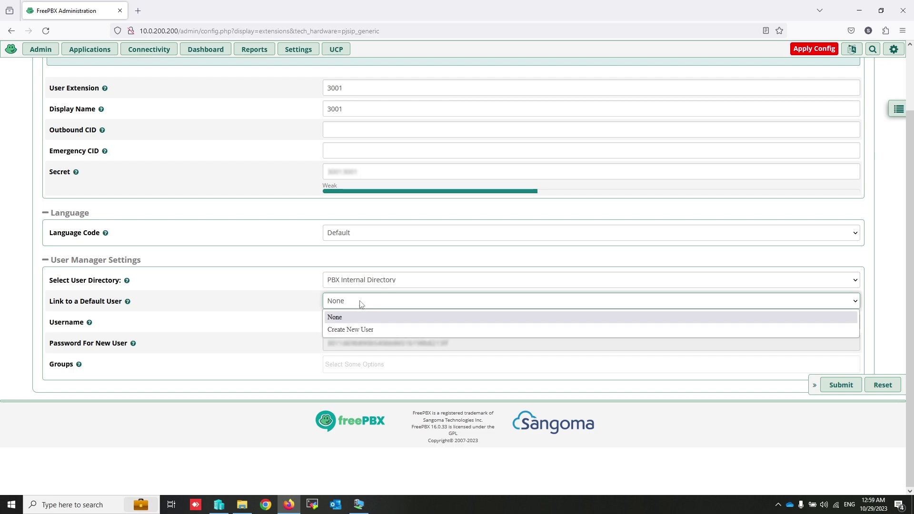
left_click(359, 329)
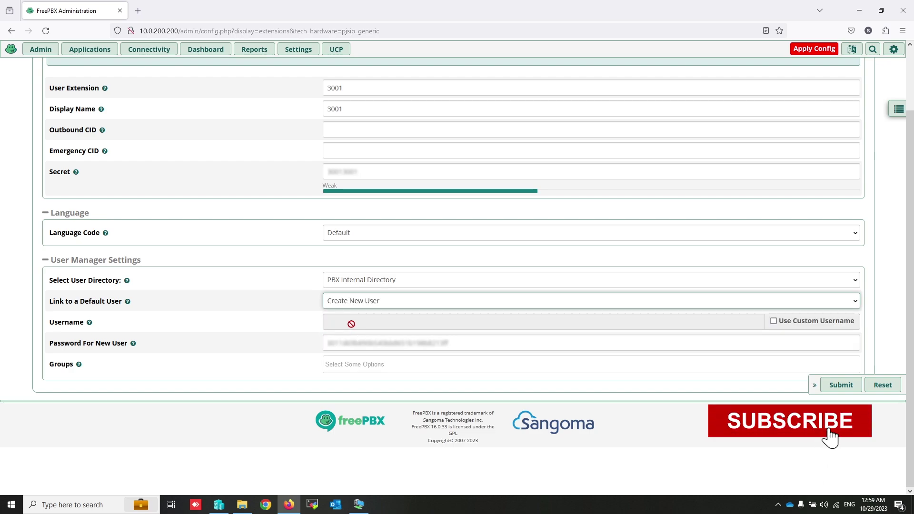
Step: Use custom username 3001 and replace the new user's generated password with a custom one
left_click(773, 321)
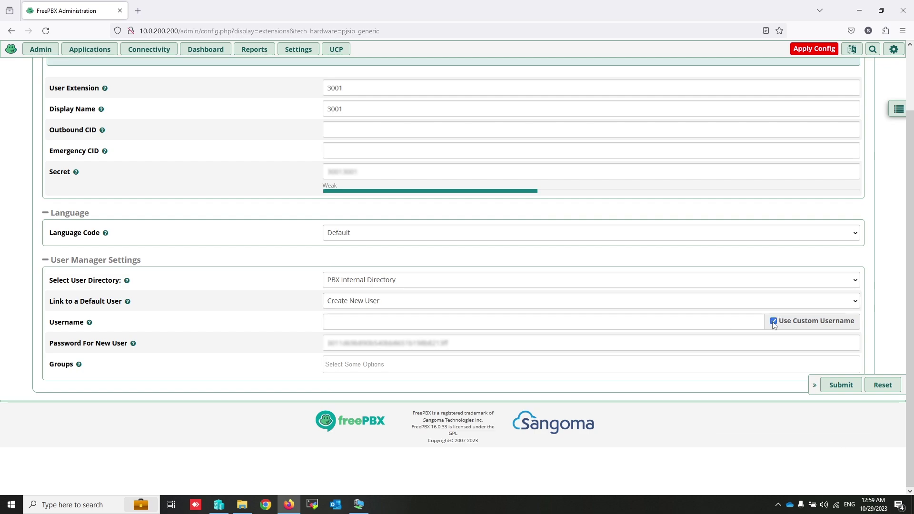
left_click(434, 325)
type("3001")
left_click(438, 342)
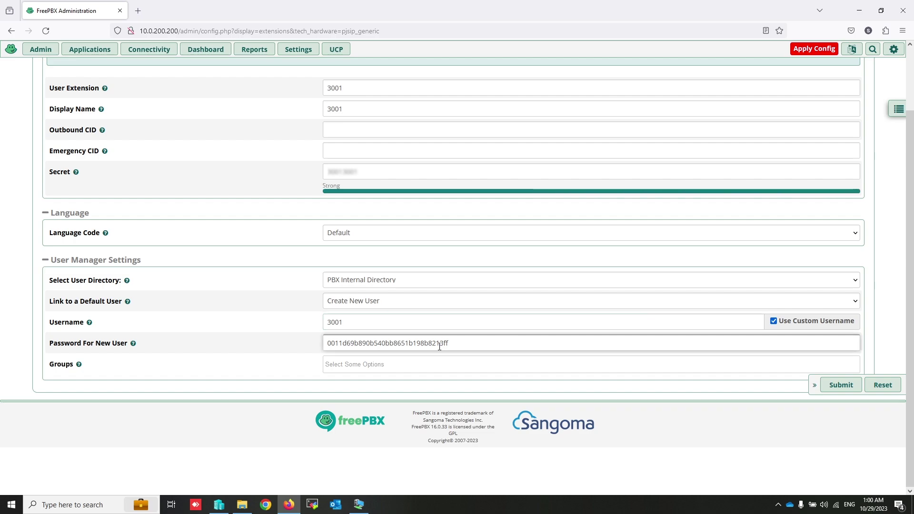
double_click(439, 344)
type("3001")
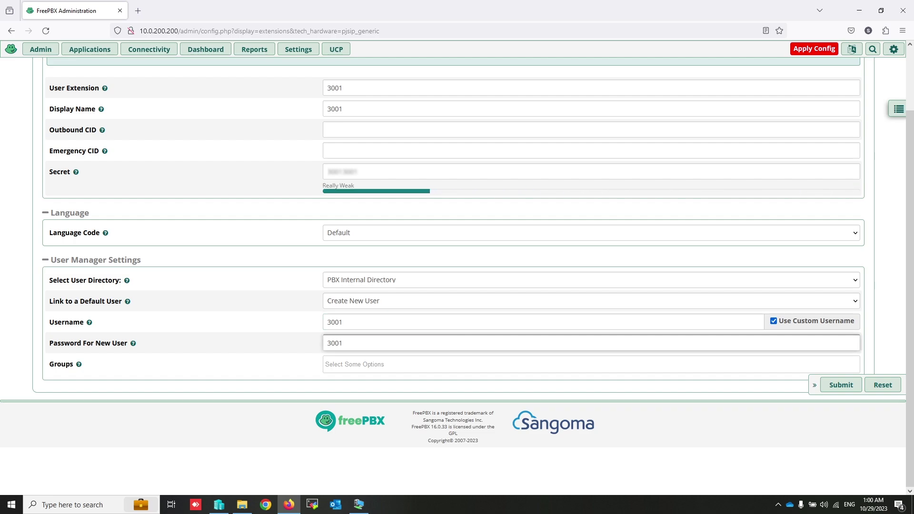
type("3001")
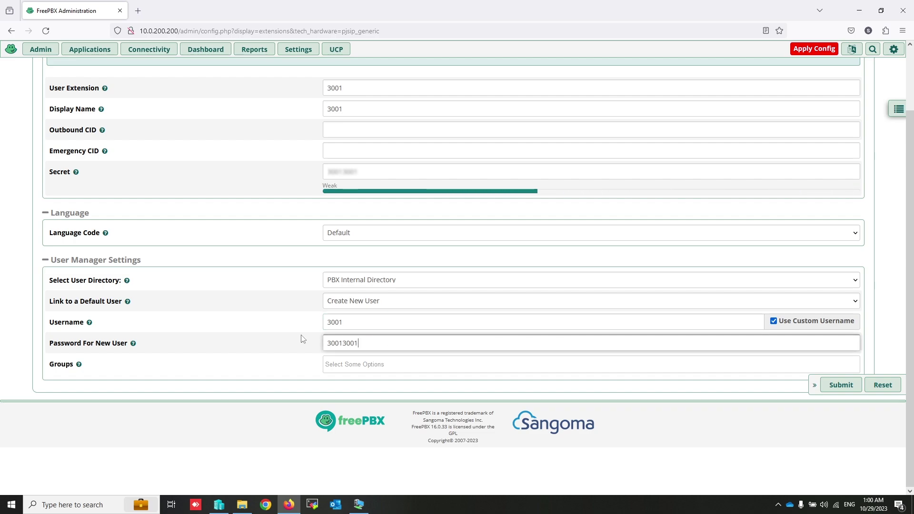
left_click(257, 393)
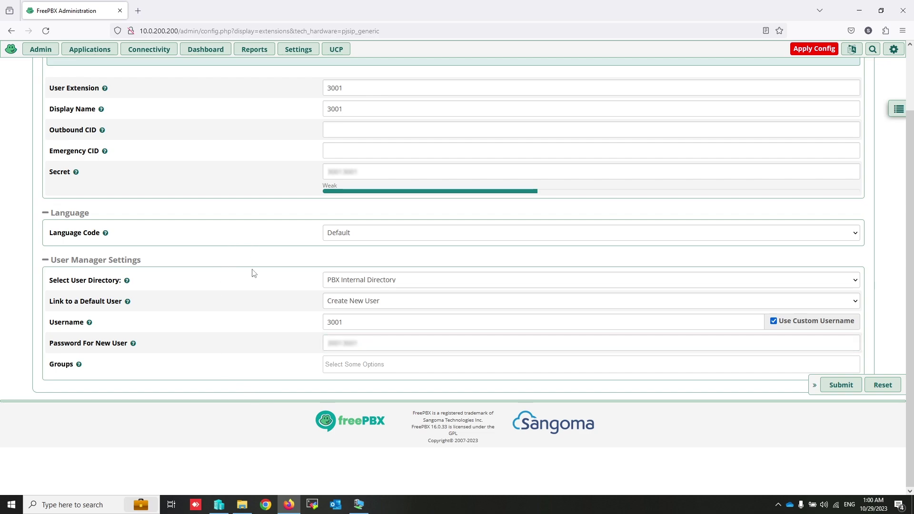
scroll(253, 270, "up", 3)
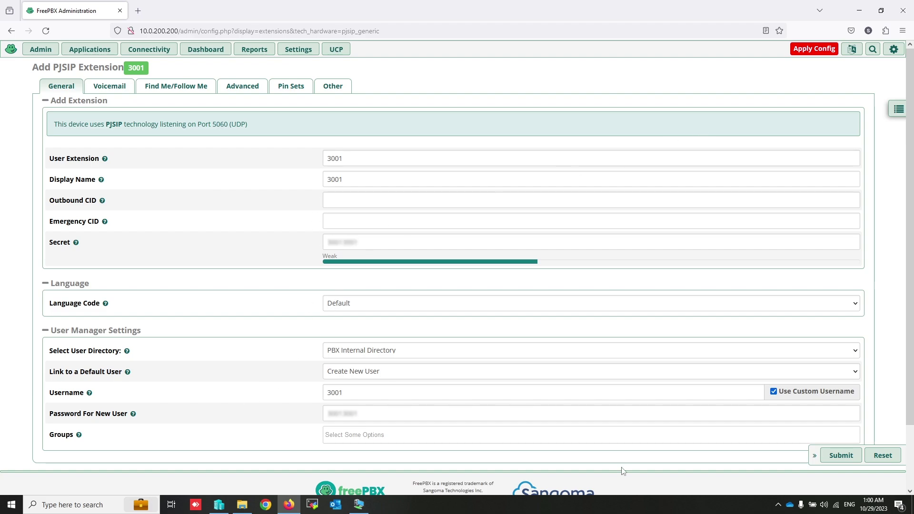
Step: Submit extension 3001 and apply the configuration so it appears under All Extensions
left_click(841, 458)
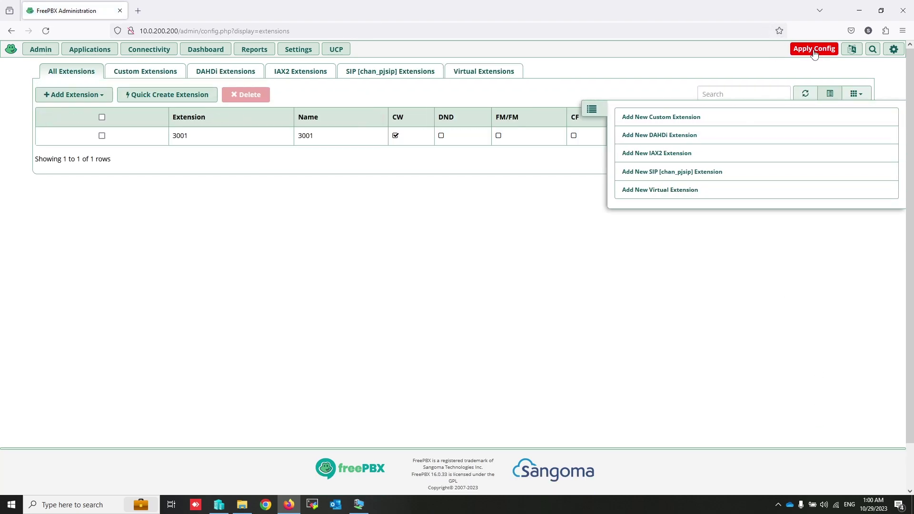
left_click(814, 50)
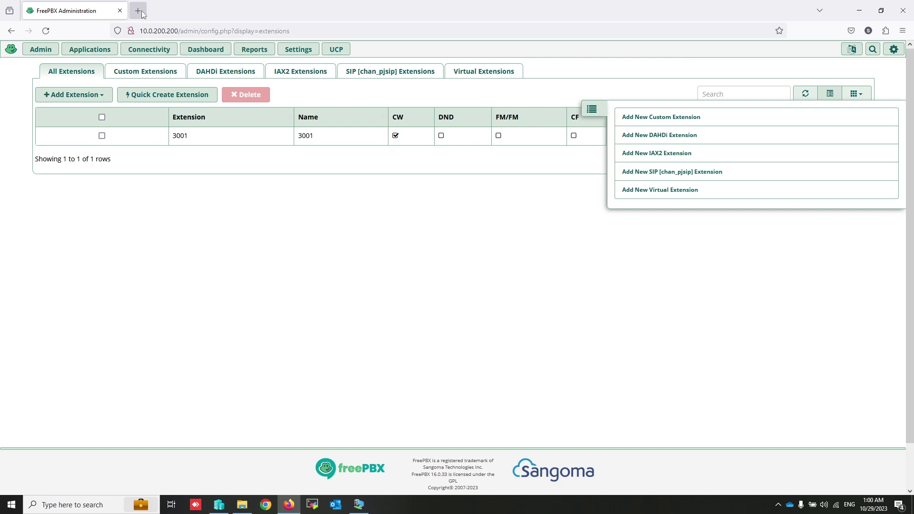
Step: Search 'download zoiper', request the free Zoiper 5 Windows download, cancel the duplicate, and open File Explorer
left_click(141, 13)
type("download zoi")
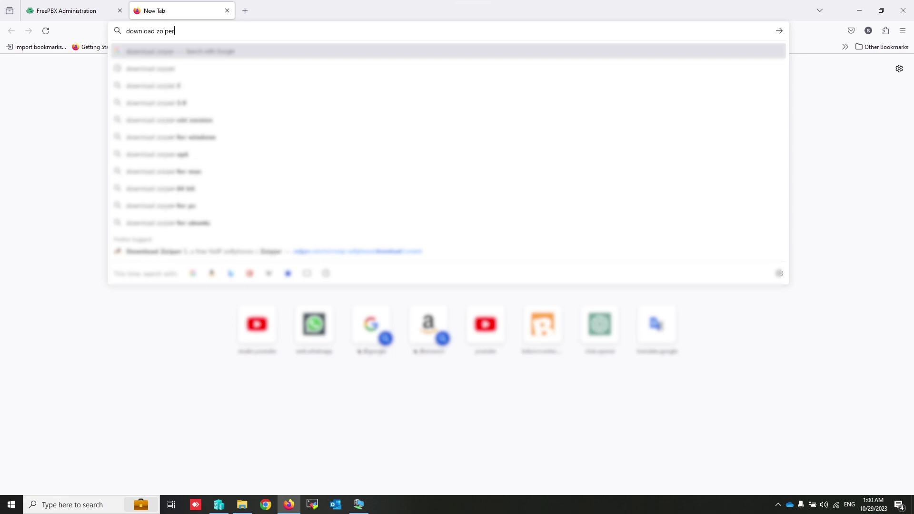
type("per")
key("Return")
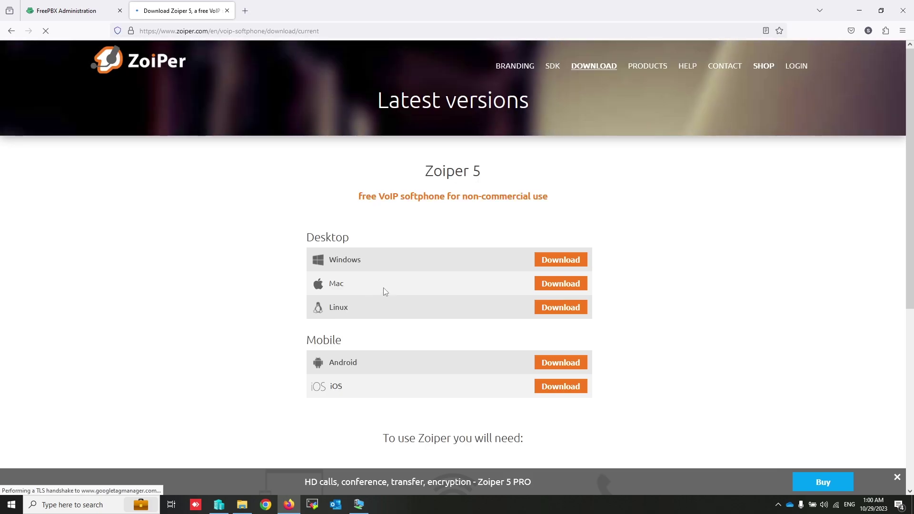
left_click(553, 260)
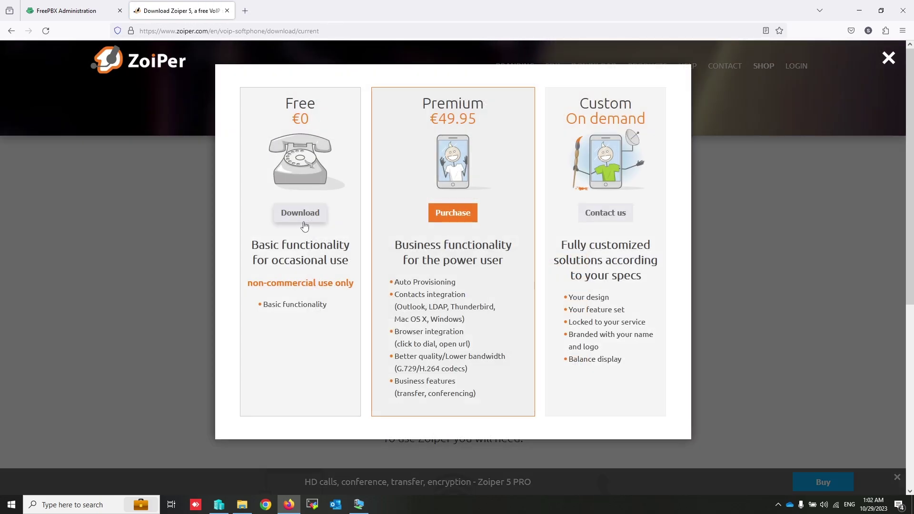
left_click(310, 219)
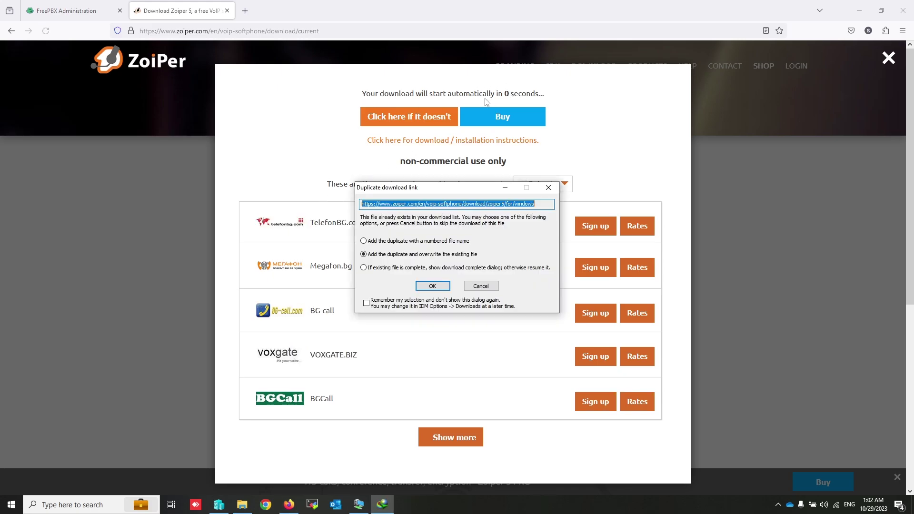
left_click(432, 286)
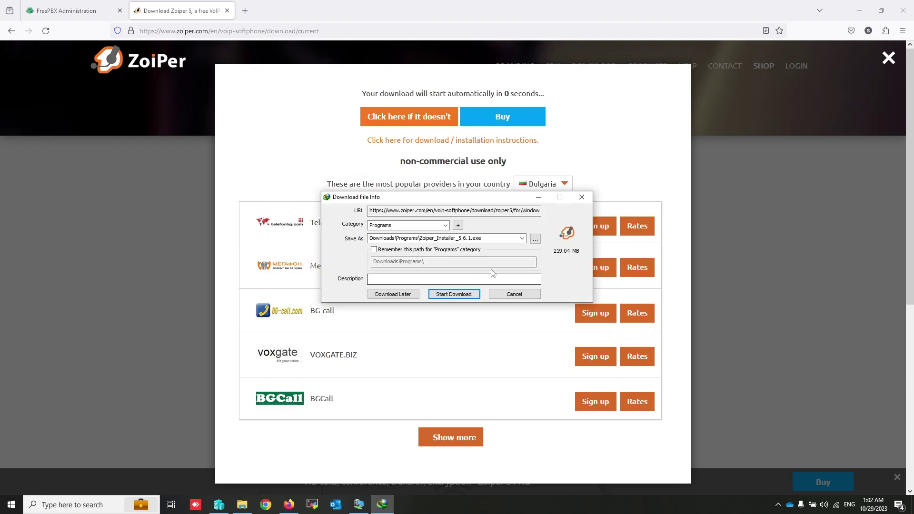
left_click(515, 295)
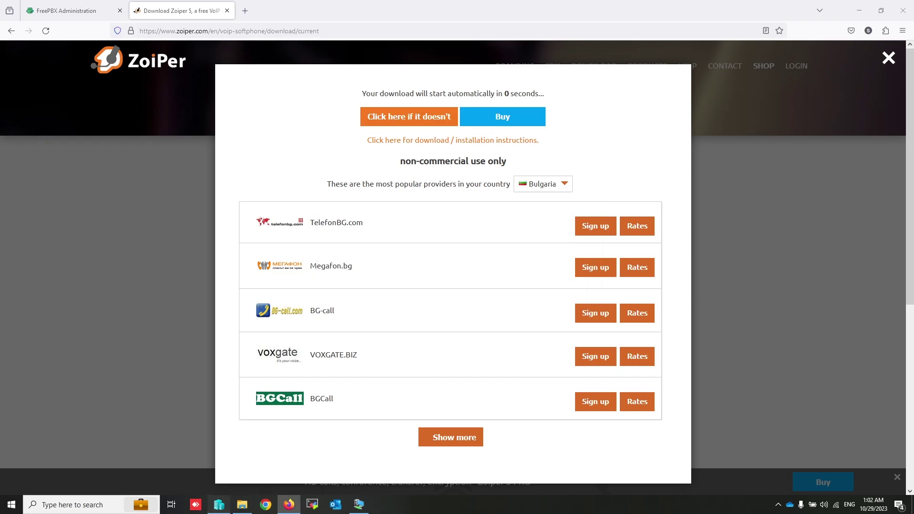
left_click(218, 505)
left_click(242, 509)
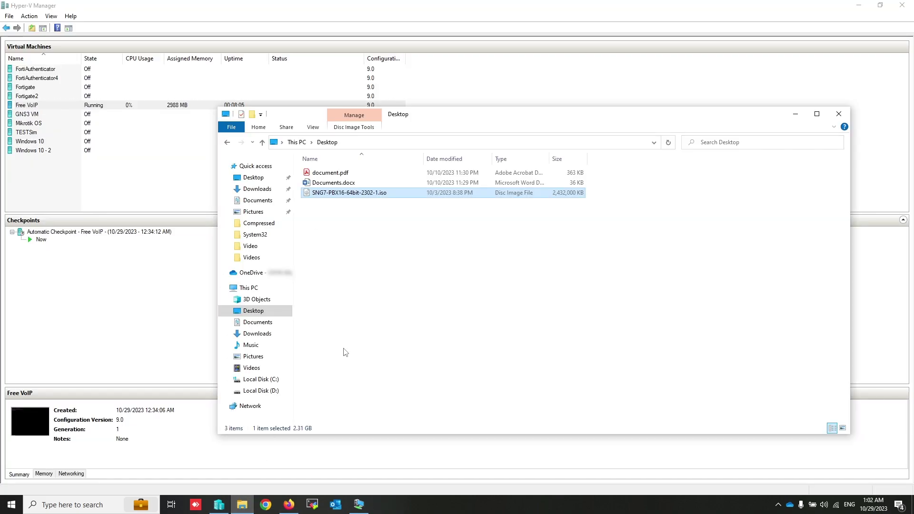
Step: Launch Zoiper_Installer_5.6.1.exe from the Downloads > Programs folder
left_click(257, 333)
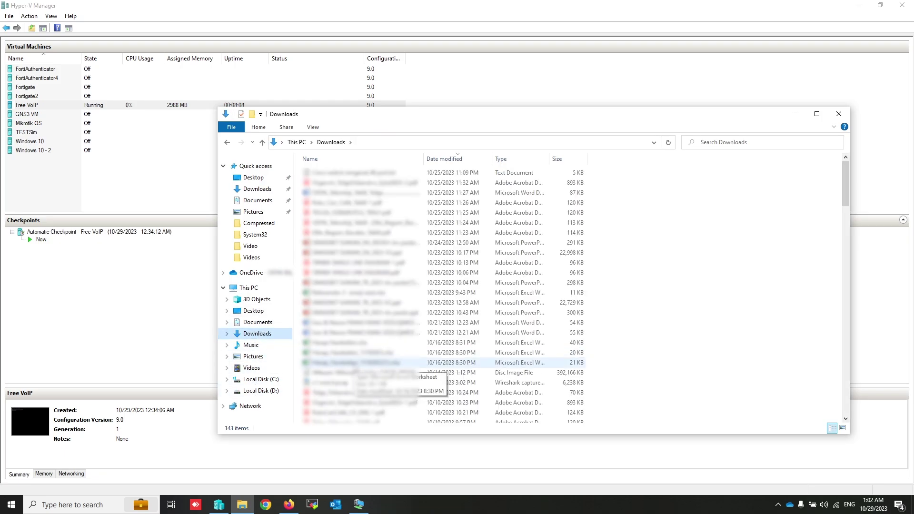
left_click(253, 356)
scroll(354, 364, "down", 20)
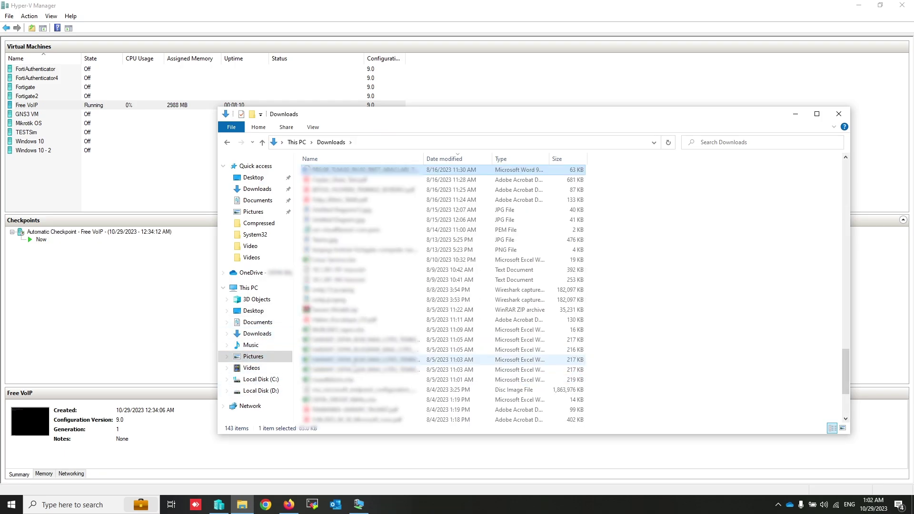
left_click(354, 367)
double_click(342, 369)
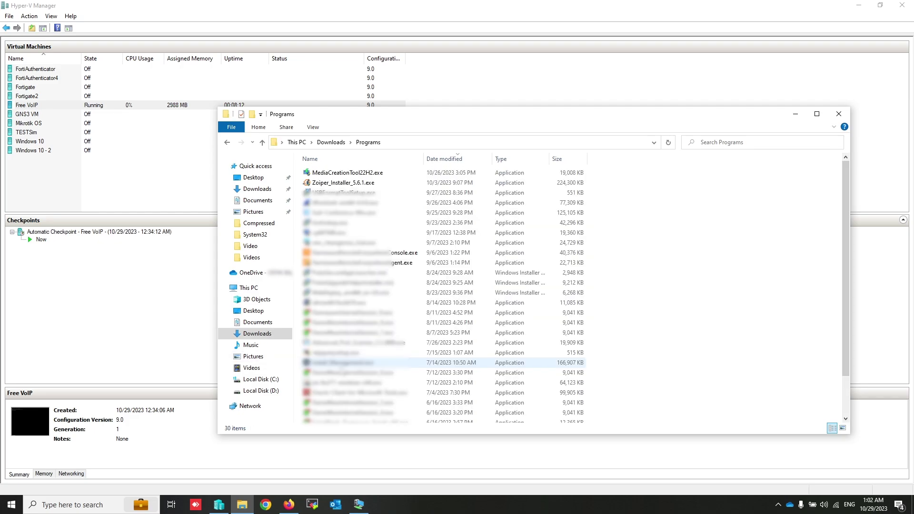
left_click(373, 184)
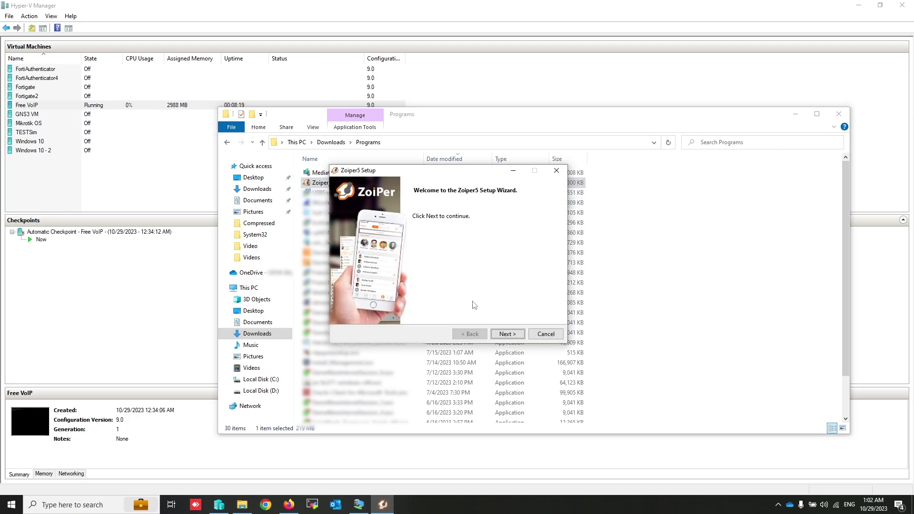
Step: Accept the license and install Zoiper5 with default options and the 64-bit version
left_click(508, 337)
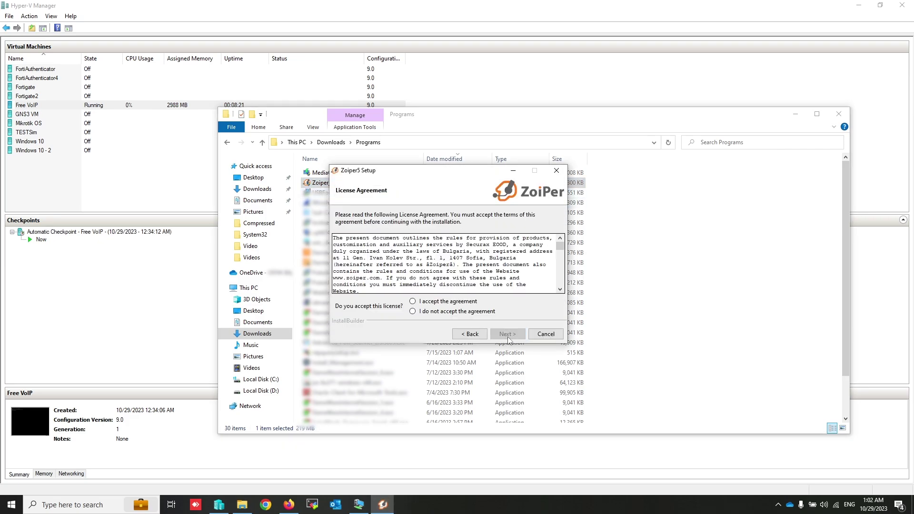
left_click(428, 302)
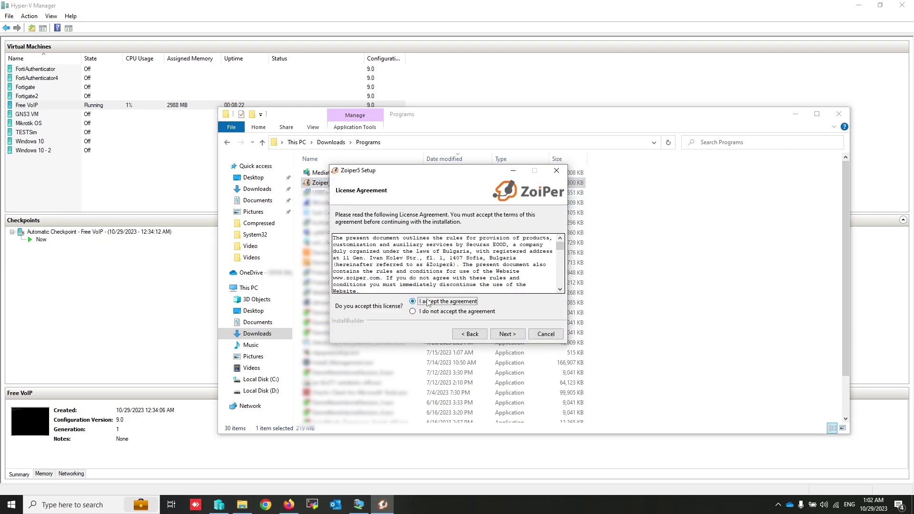
left_click(507, 334)
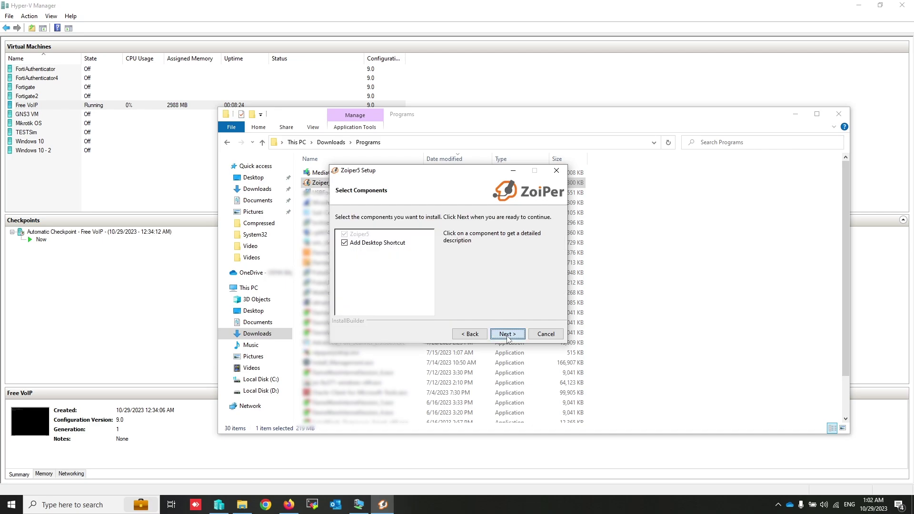
left_click(507, 333)
left_click(508, 334)
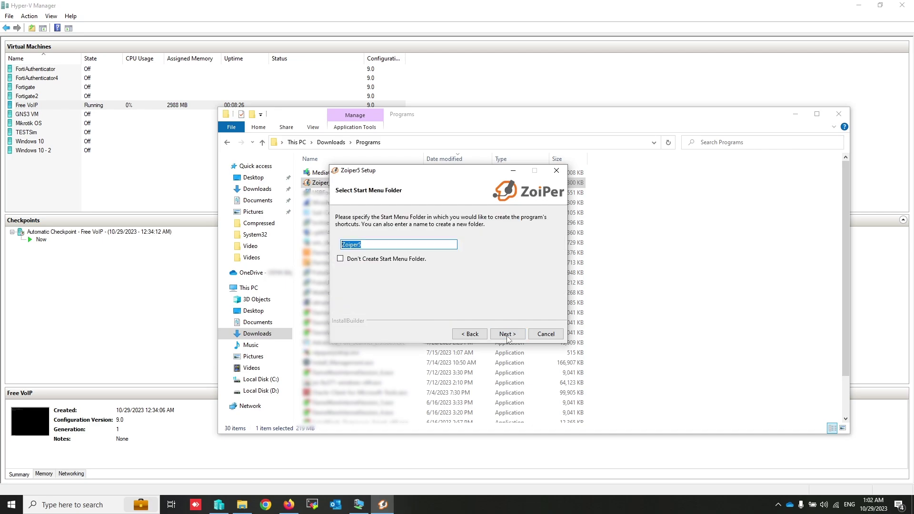
left_click(508, 335)
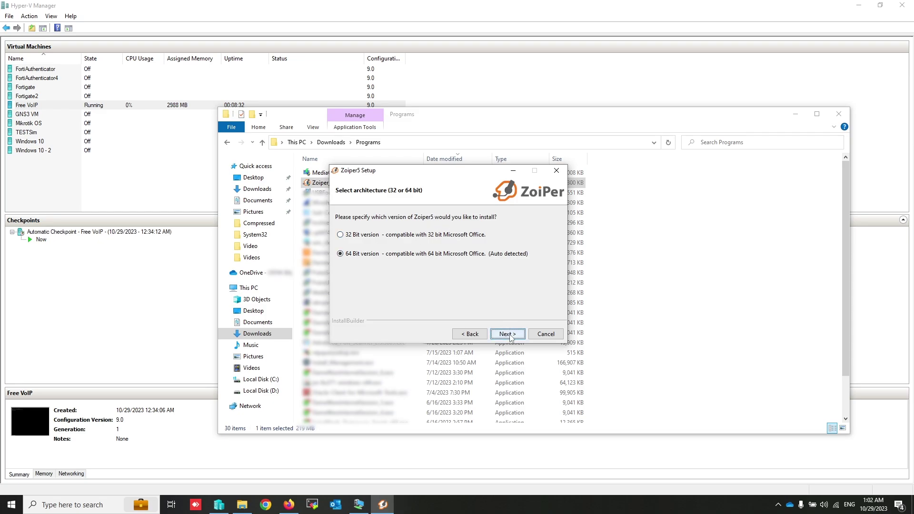
left_click(509, 335)
left_click(510, 336)
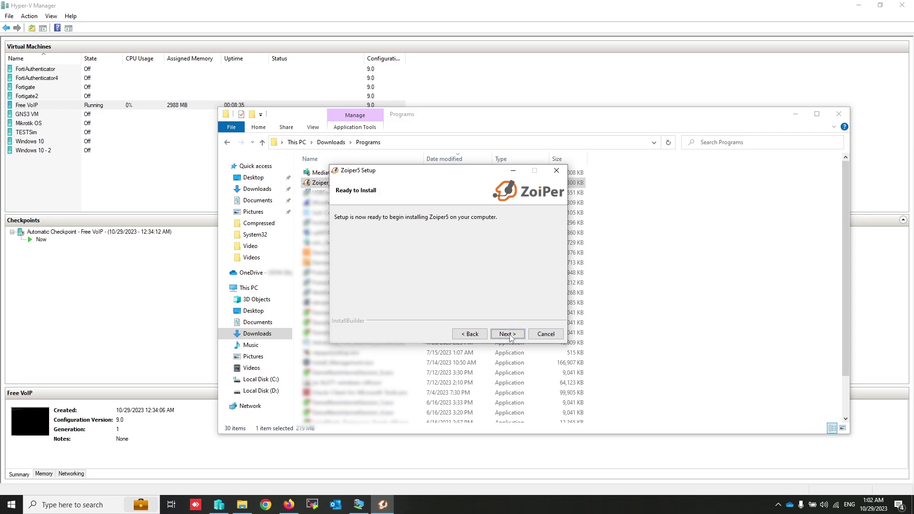
left_click(510, 336)
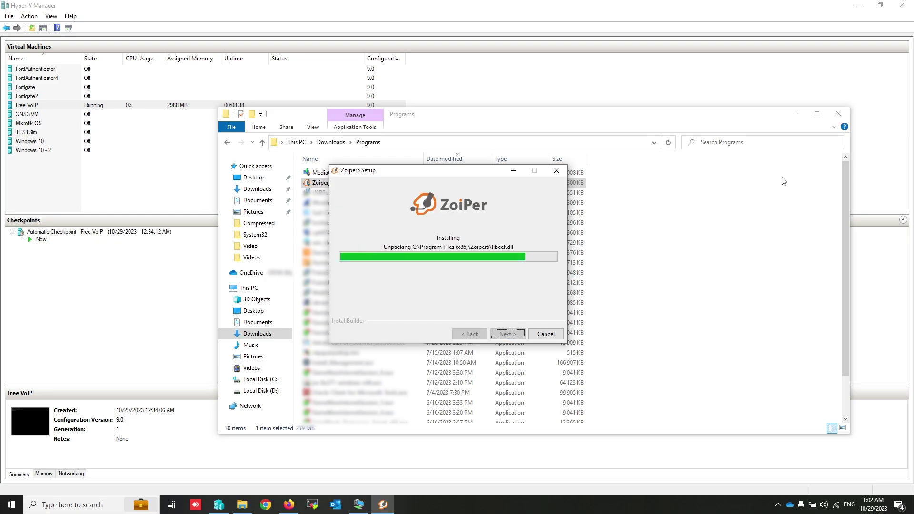
left_click(840, 117)
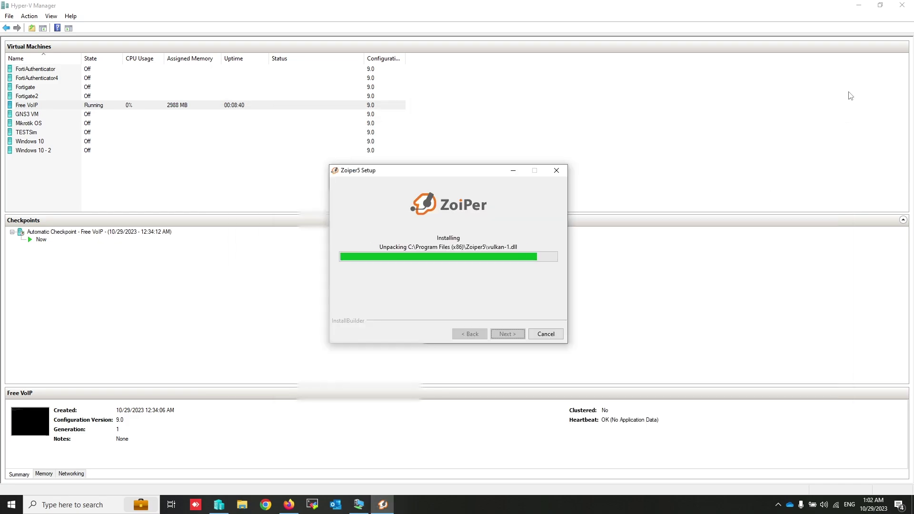
left_click(856, 6)
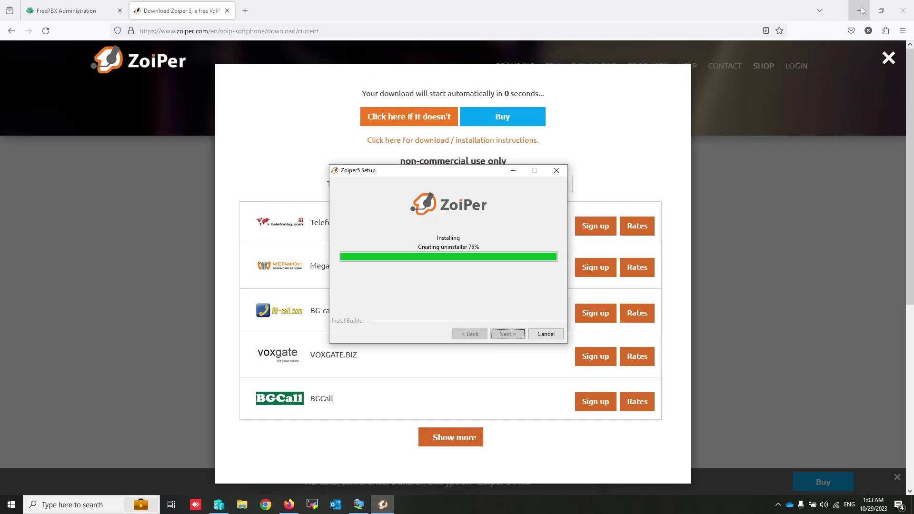
Step: Finish the Zoiper5 setup, launch it from the desktop shortcut, and continue as a free user
left_click(236, 13)
left_click(227, 10)
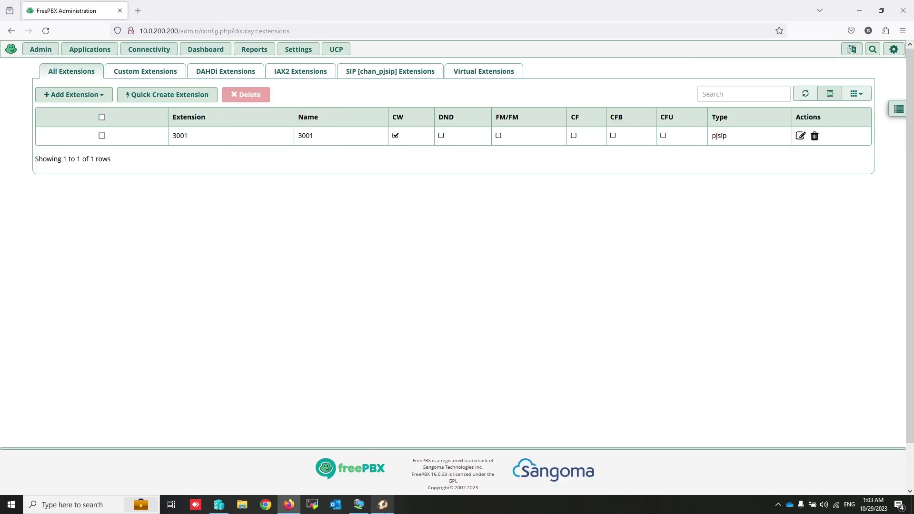
left_click(383, 505)
left_click(516, 334)
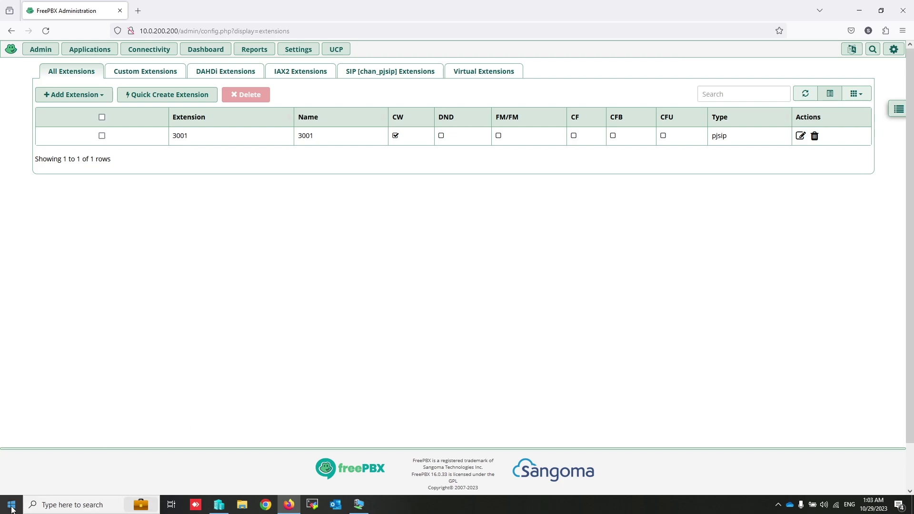
key("super+d")
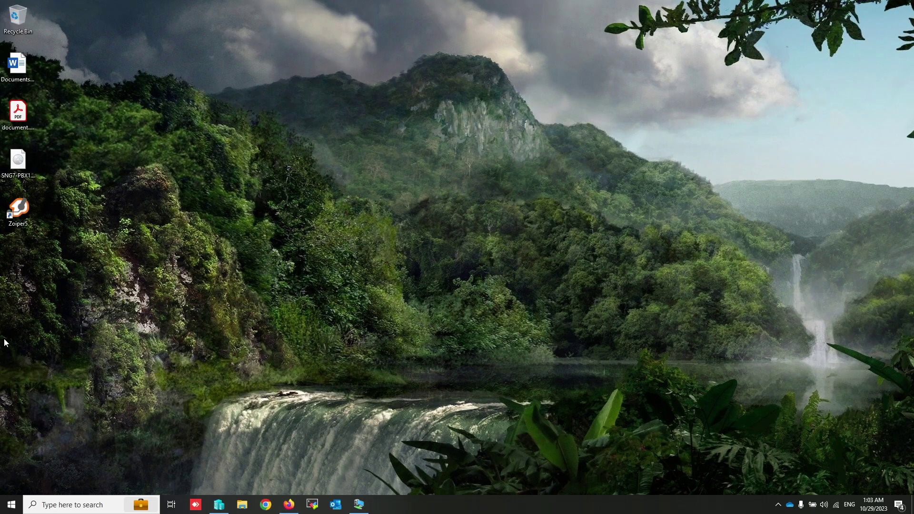
double_click(21, 212)
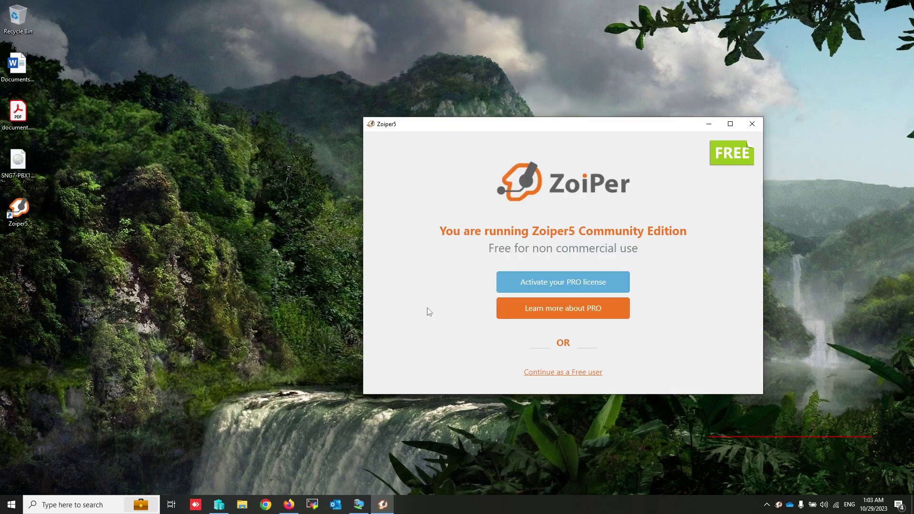
left_click(571, 376)
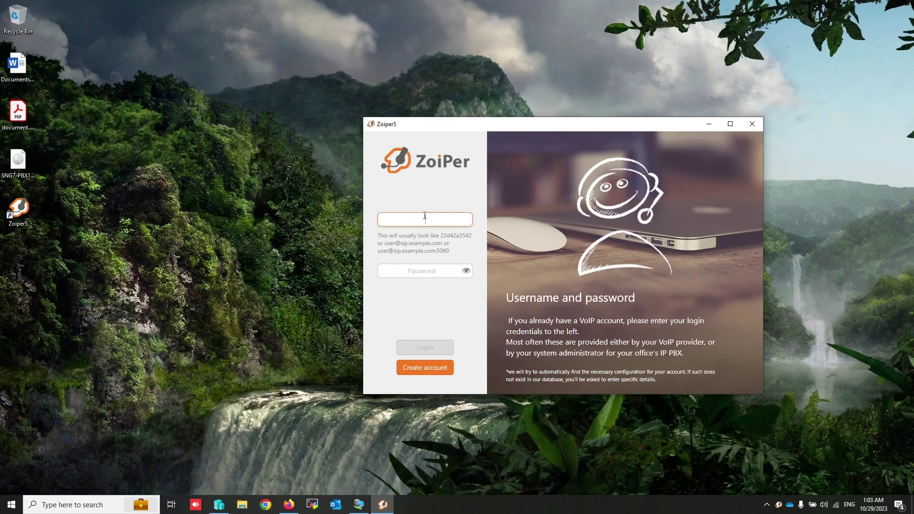
left_click(297, 507)
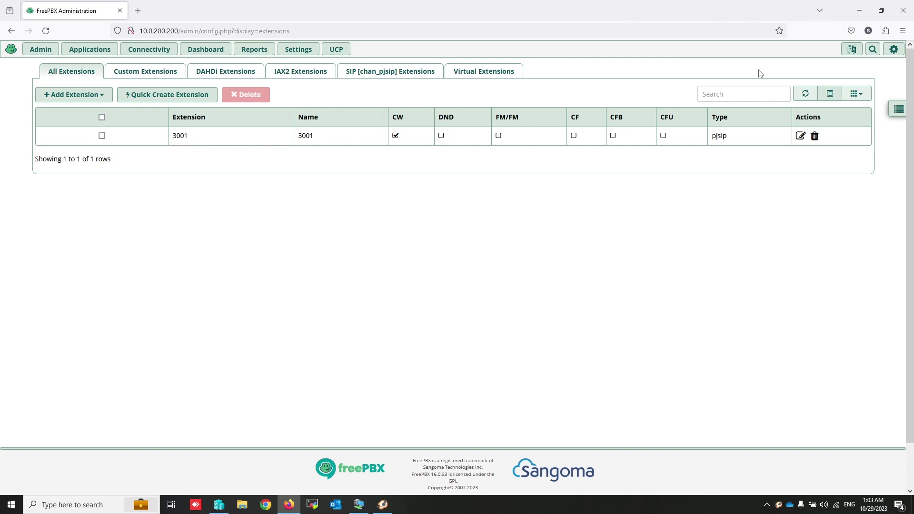
left_click(867, 7)
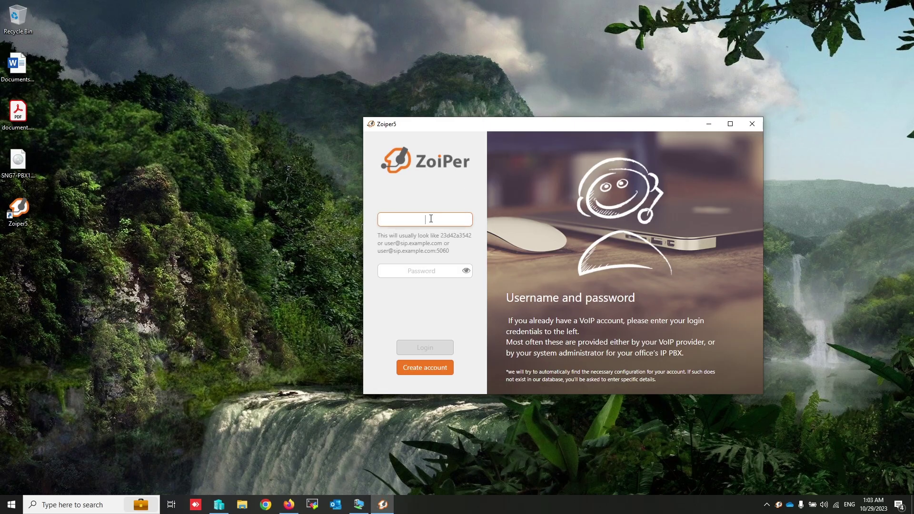
type("3001@")
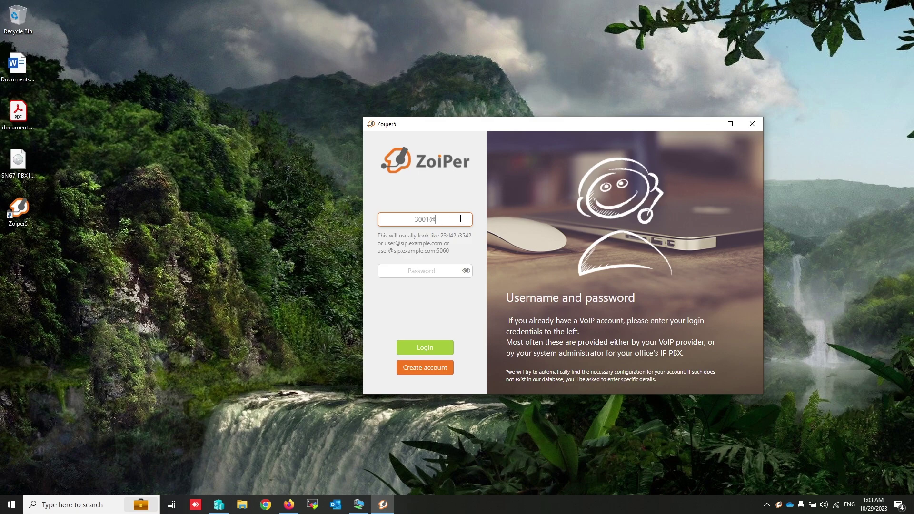
type("10.0.200.200")
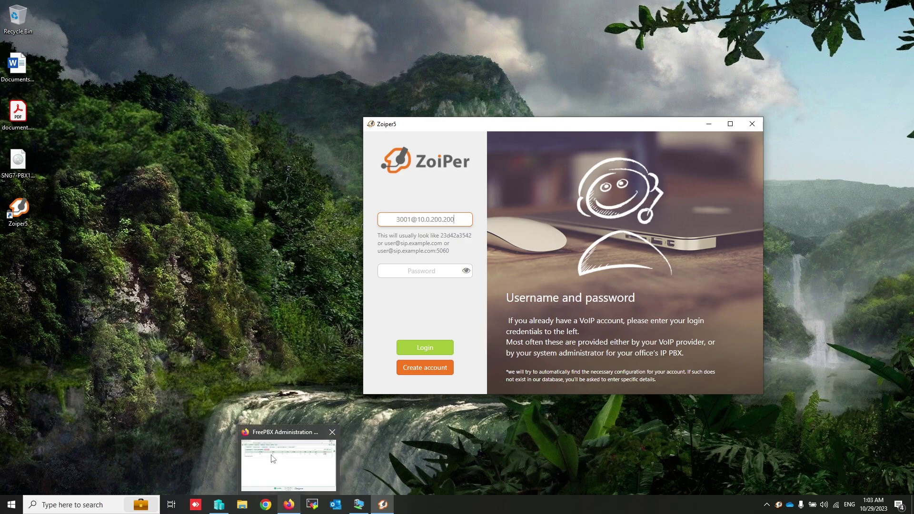
left_click(272, 457)
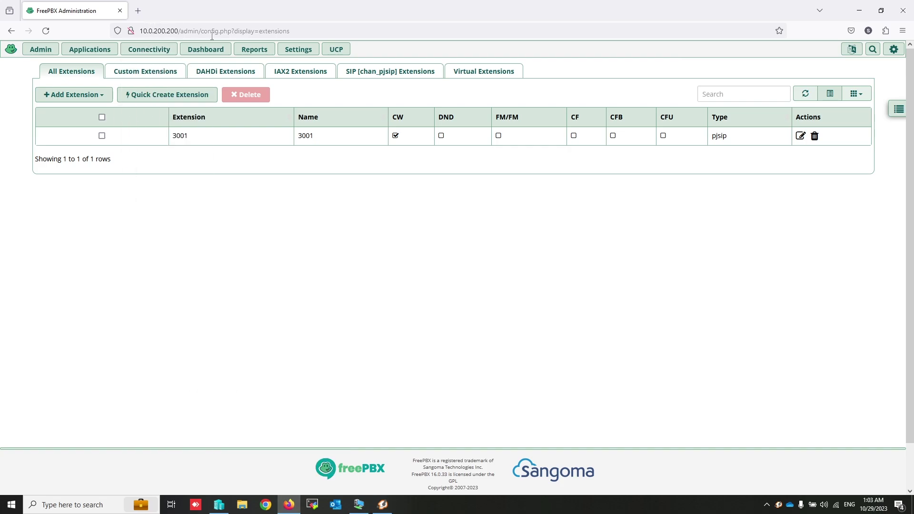
left_click(859, 11)
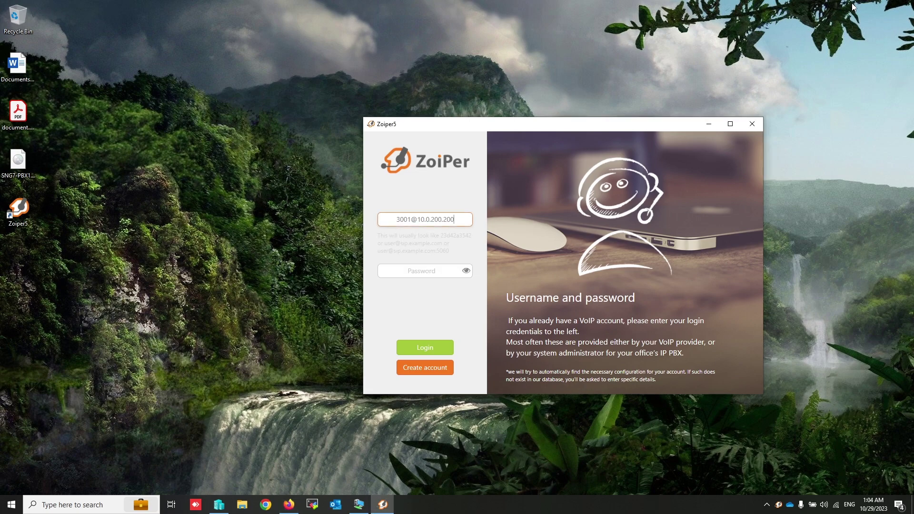
Step: Log in with the extension secret, accepting hostname 10.0.200.200, skipping authentication and choosing SIP UDP
left_click(426, 271)
type("•••")
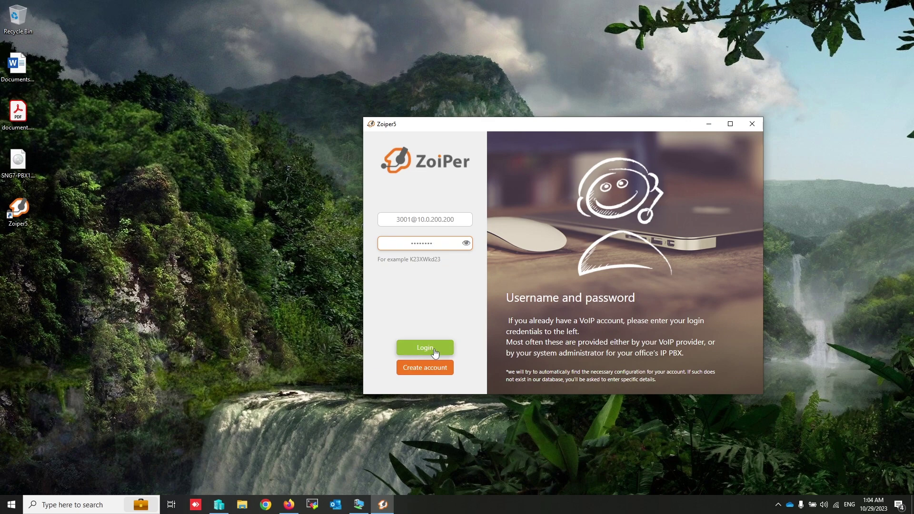
left_click(434, 351)
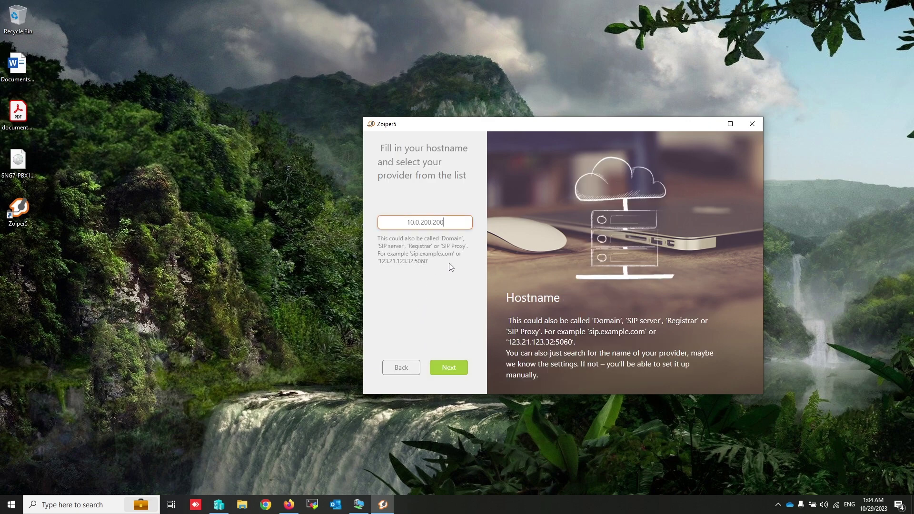
left_click(452, 373)
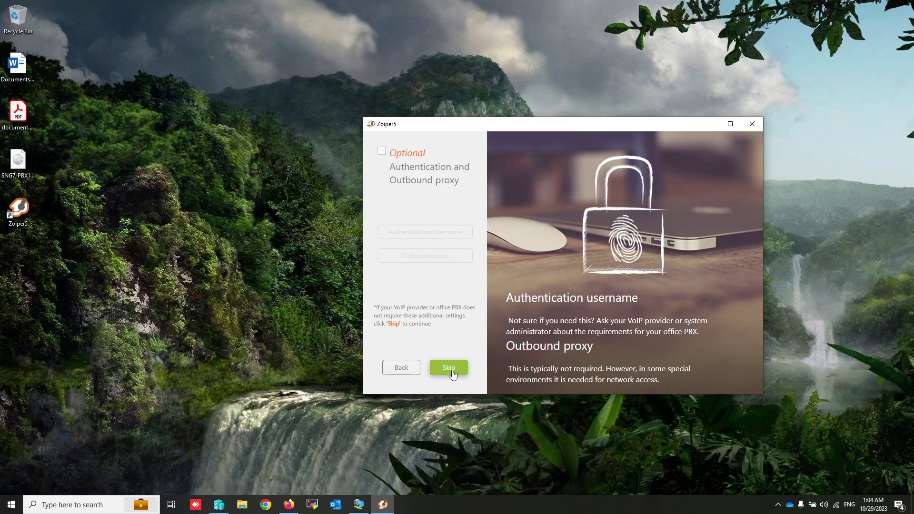
left_click(451, 371)
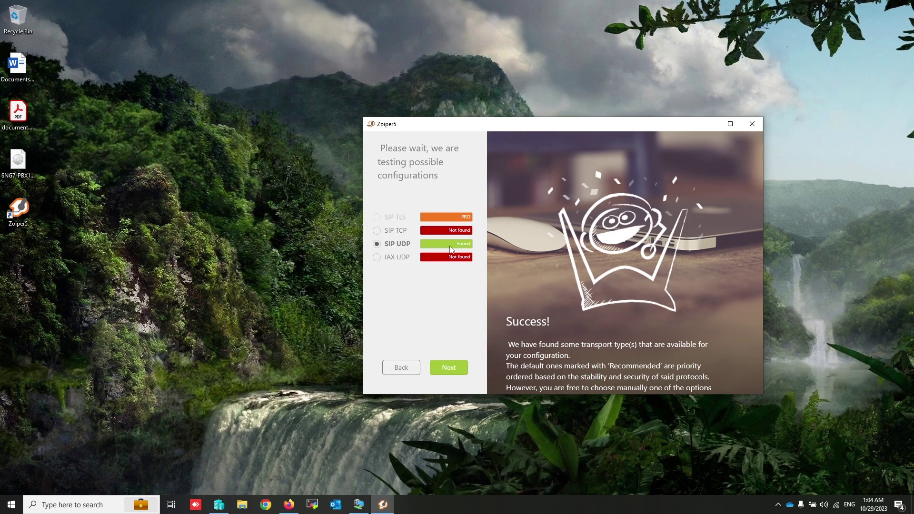
left_click(449, 368)
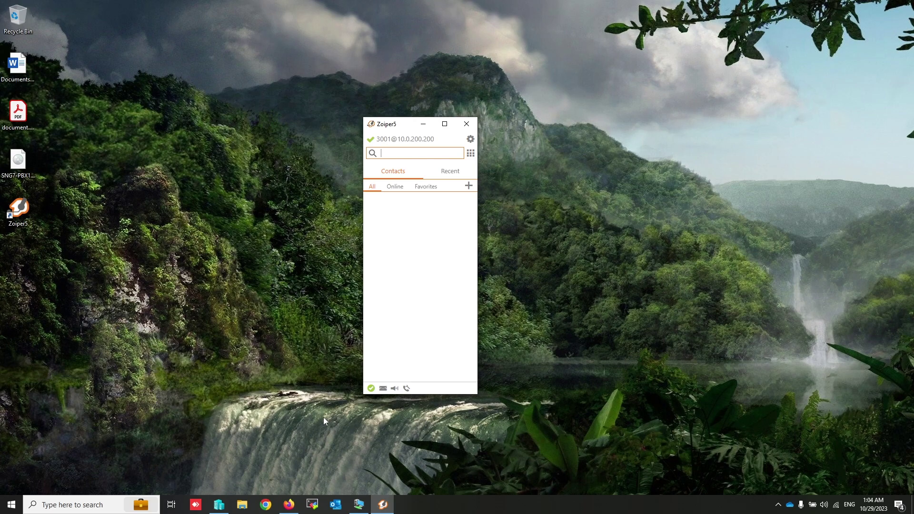
Step: Start a new PJSIP extension with number 3002 and display name 3002
left_click(289, 505)
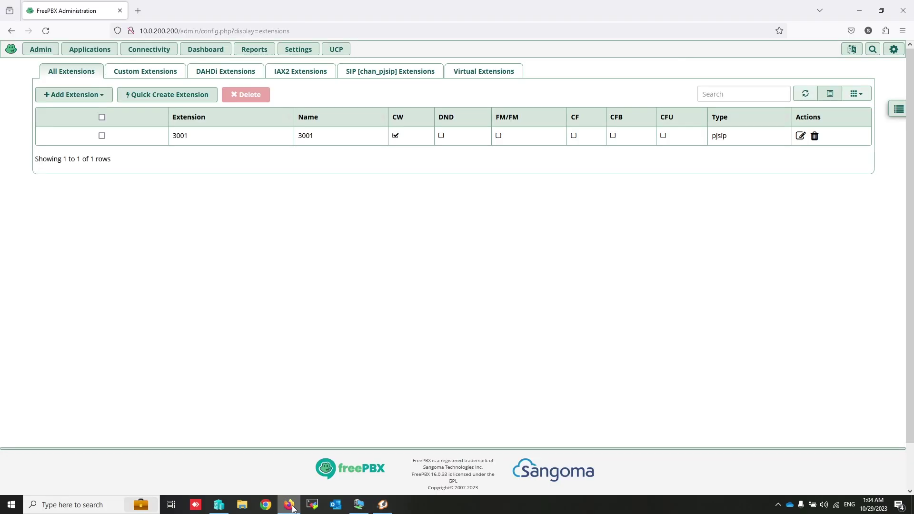
left_click(67, 95)
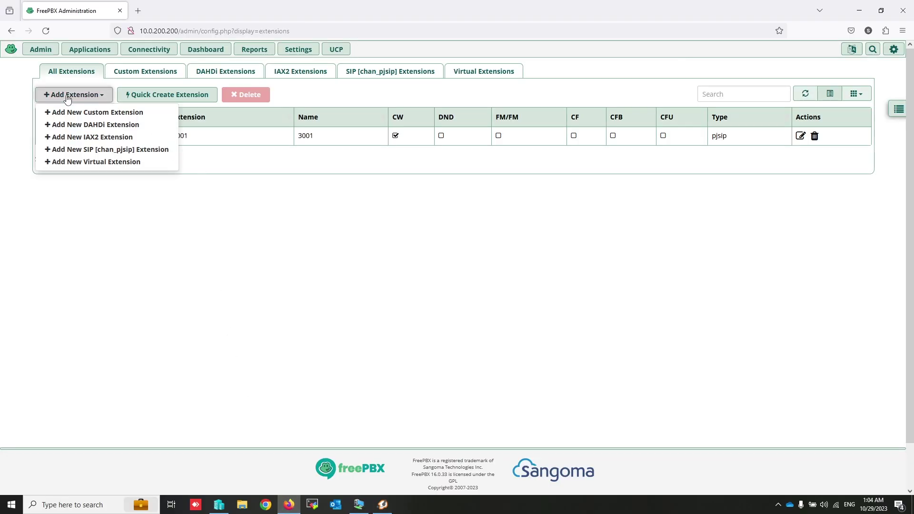
left_click(110, 149)
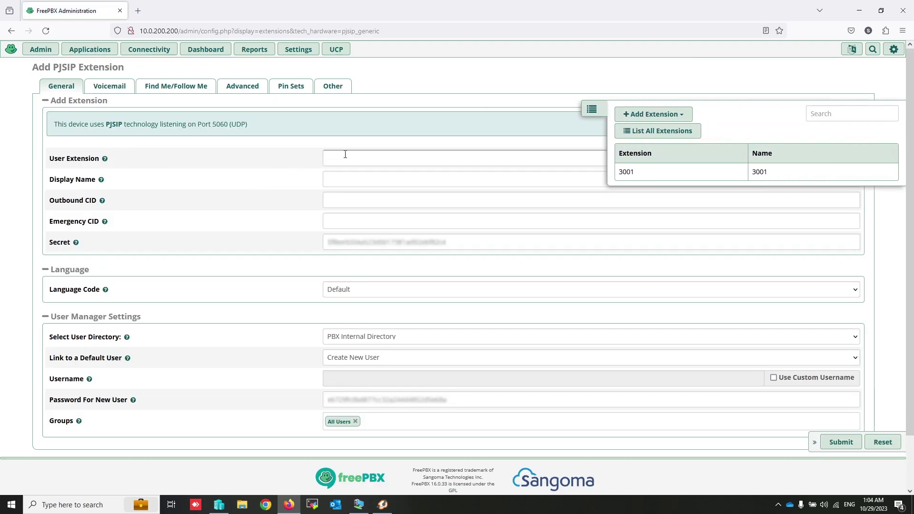
left_click(346, 156)
type("3002")
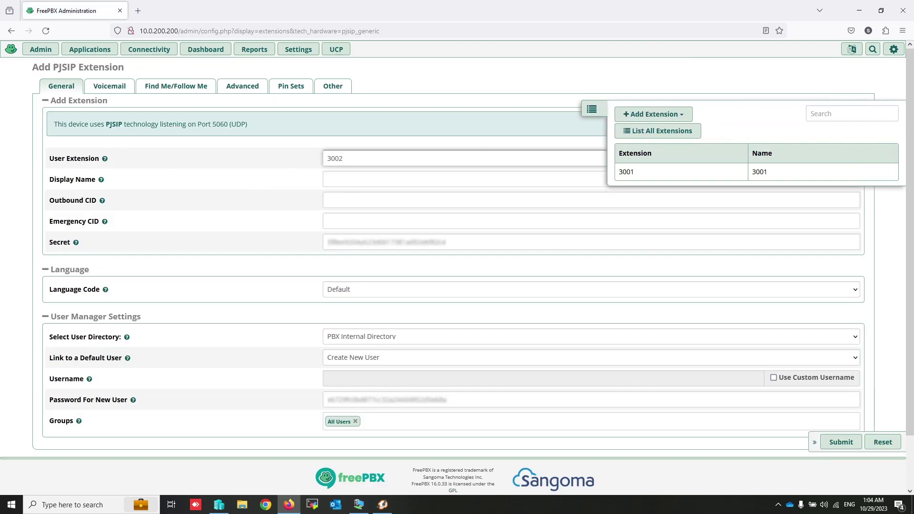
left_click(340, 174)
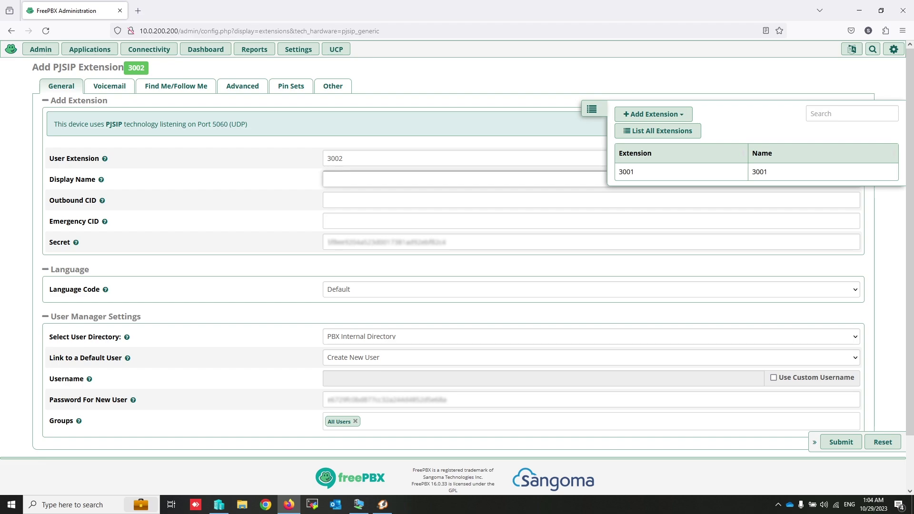
type("3002")
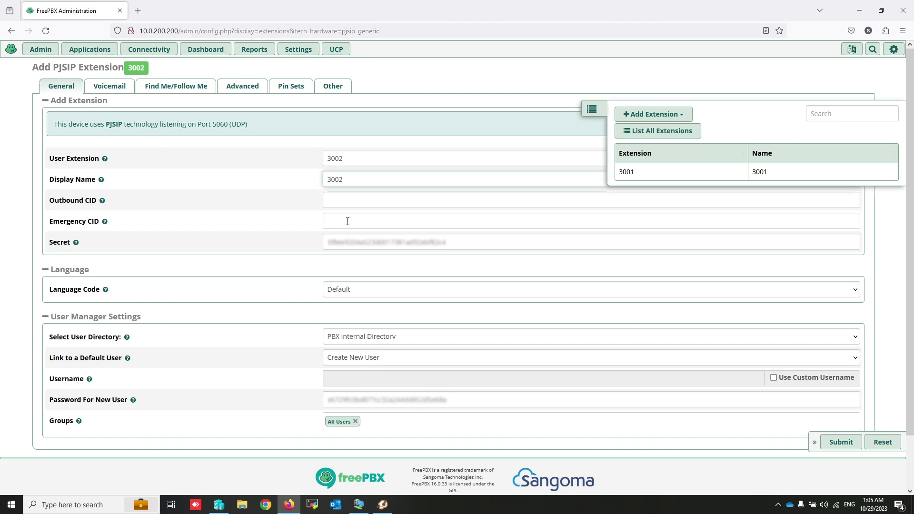
Step: Replace the secret, set custom username 3002 with a new user password, and submit
left_click(348, 242)
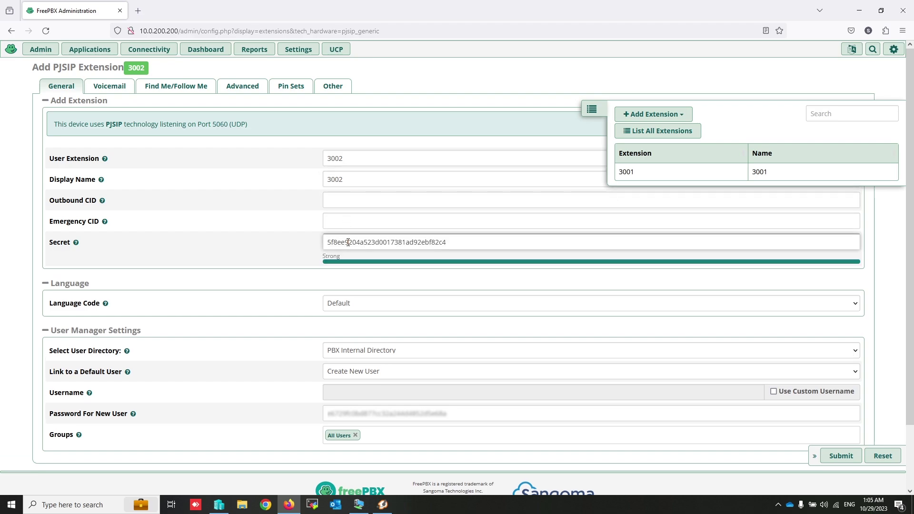
double_click(348, 242)
type("3002")
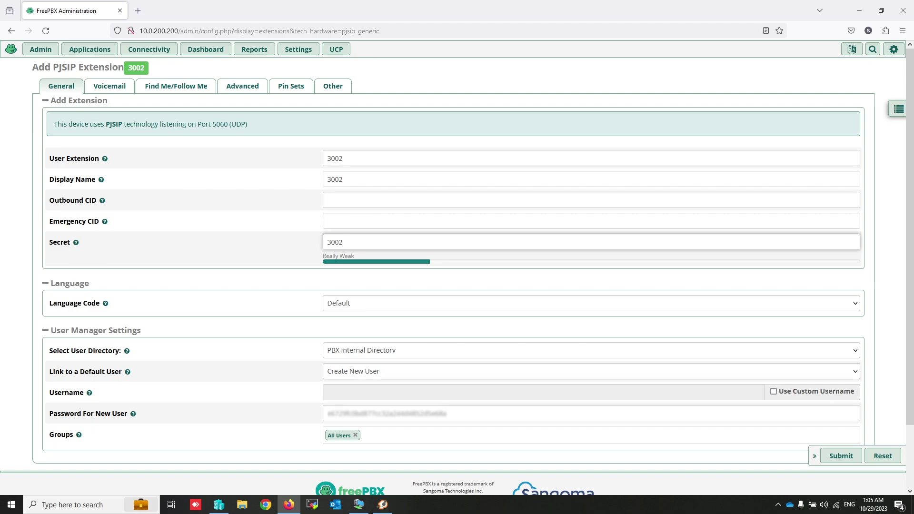
type("3002")
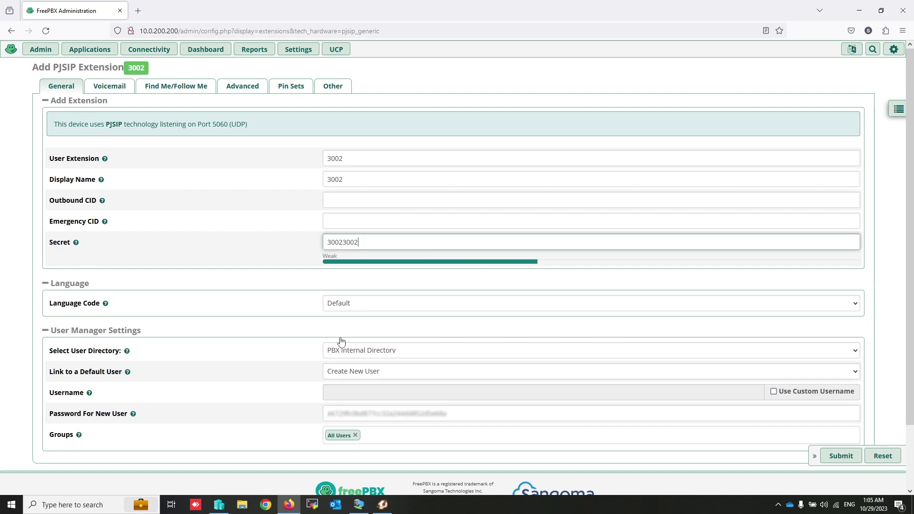
left_click(772, 393)
left_click(557, 387)
type("3002")
left_click(545, 419)
key("ctrl+a")
type("30023002")
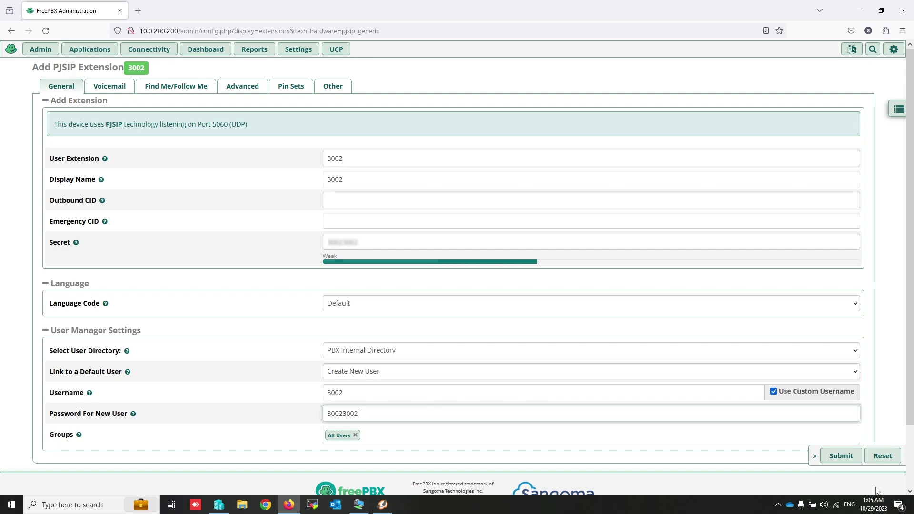
left_click(841, 464)
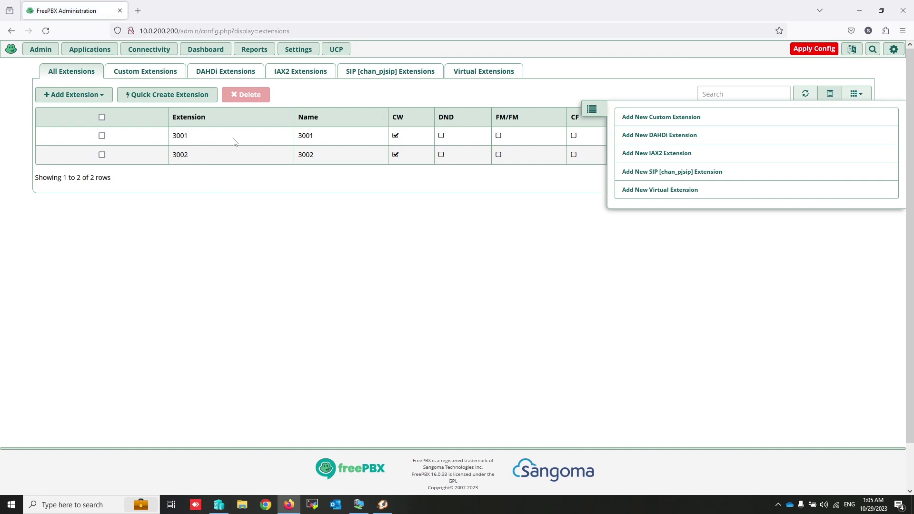
Step: Apply the pending configuration changes so FreePBX loads extension 3002
left_click(814, 49)
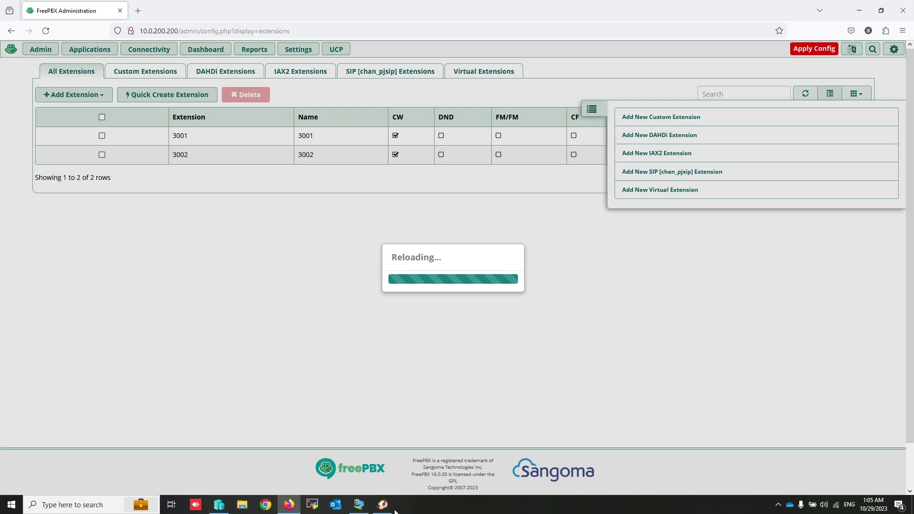
mouse_move(388, 510)
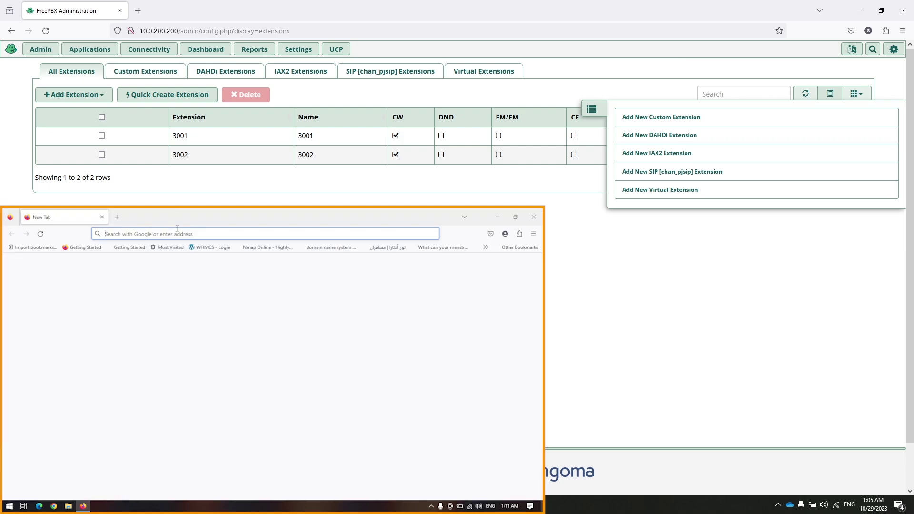
Step: Search the web for 'download zoiper' and scroll down the results
left_click(178, 234)
type("downloa")
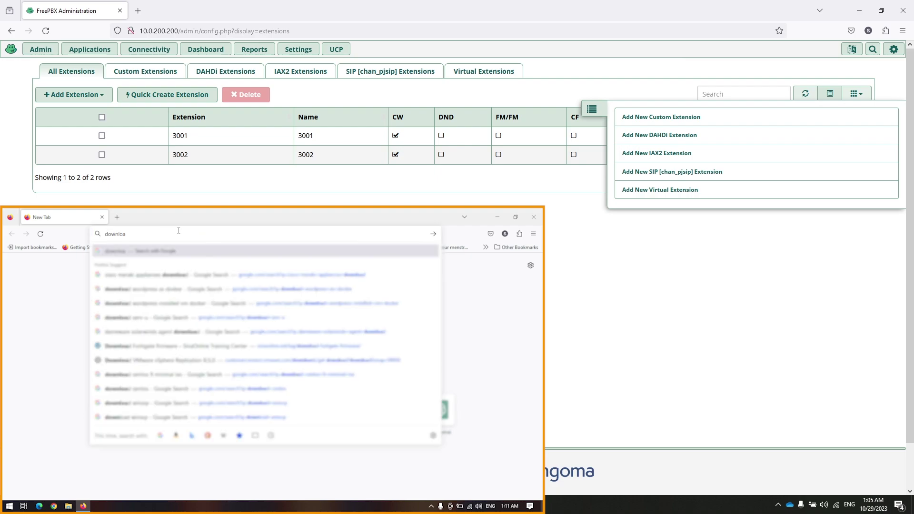
type("d zoip")
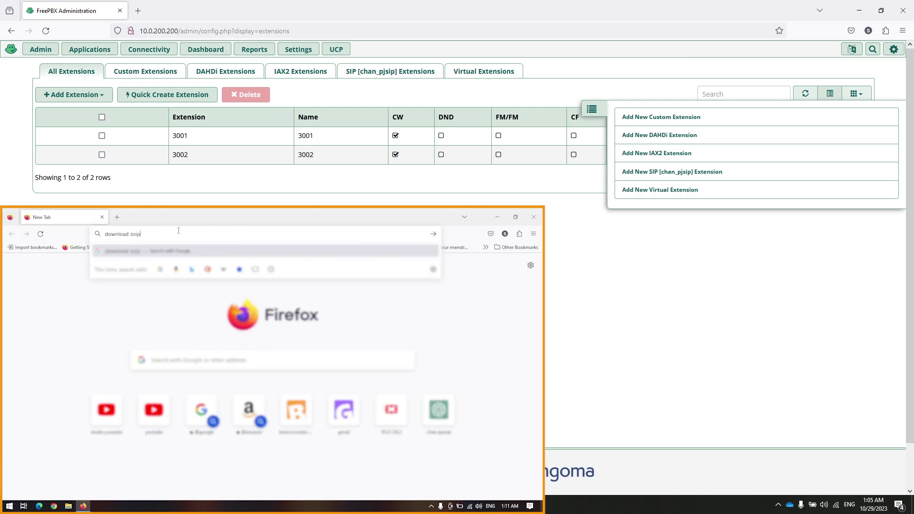
type("er")
key("Return")
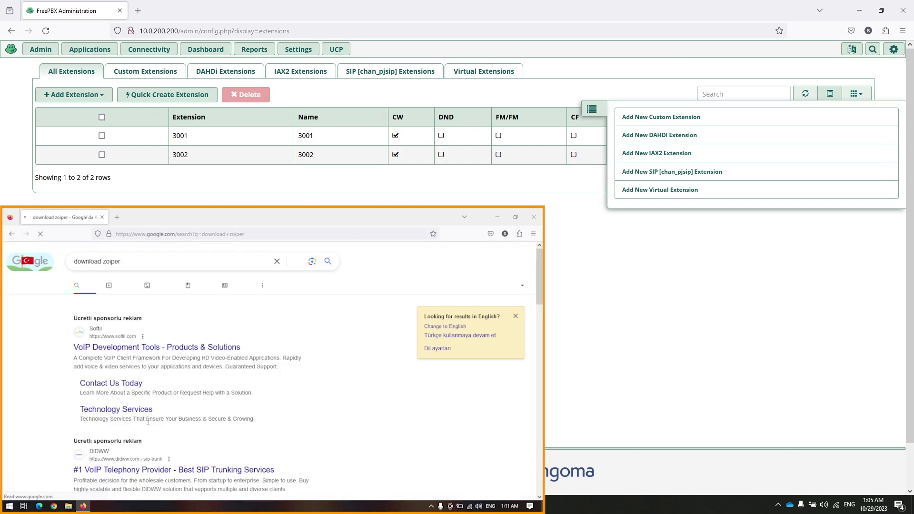
scroll(117, 453, "down", 3)
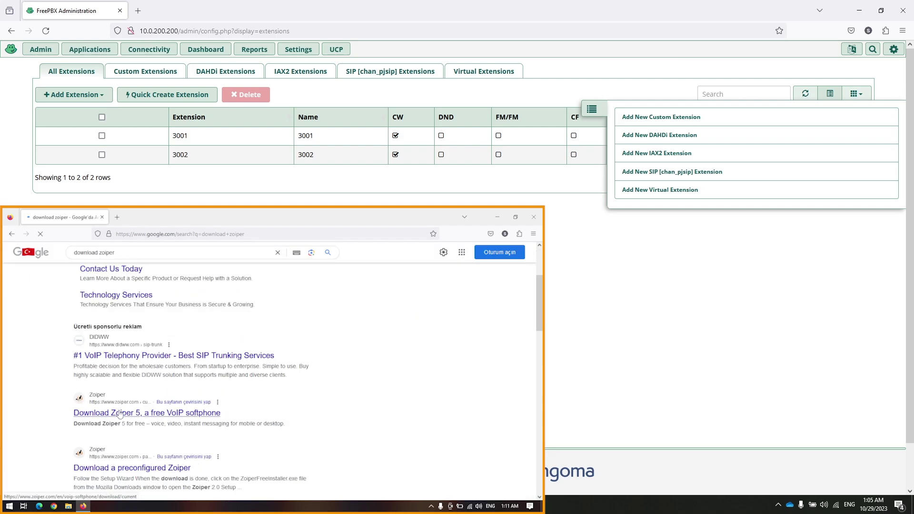
Step: Open the Zoiper 5 download page and download the free Windows edition
left_click(119, 413)
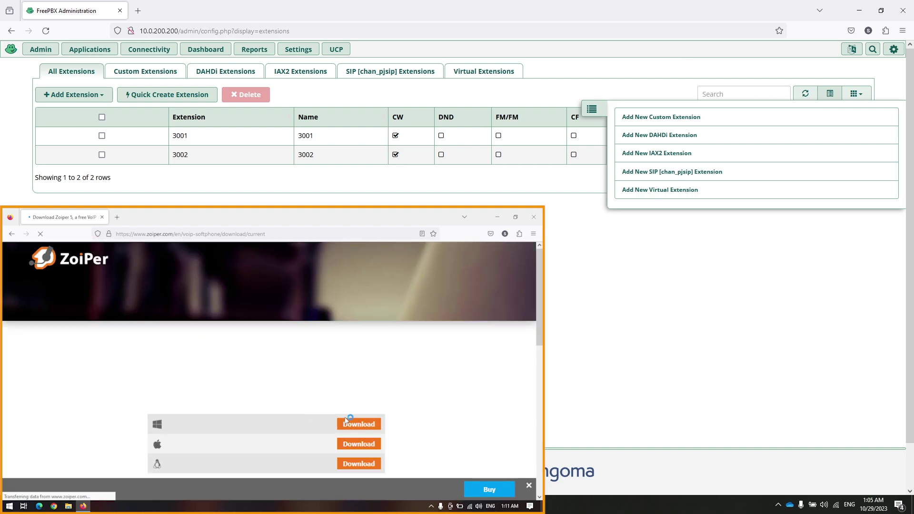
left_click(370, 429)
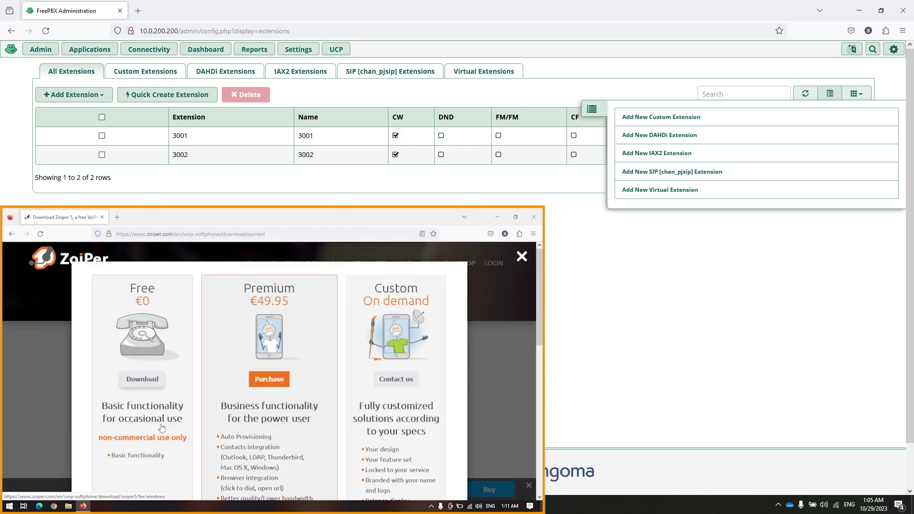
left_click(143, 379)
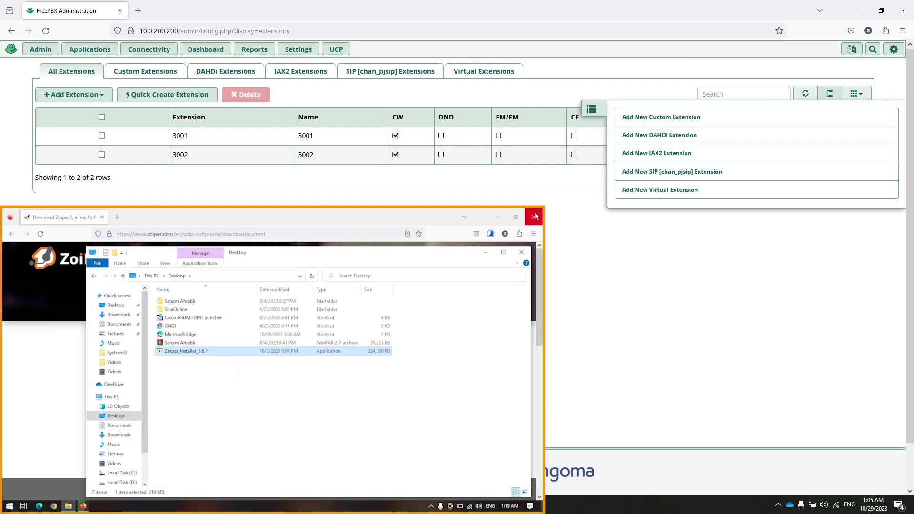
Step: Close Firefox, confirming the prompt about the pending download
left_click(534, 218)
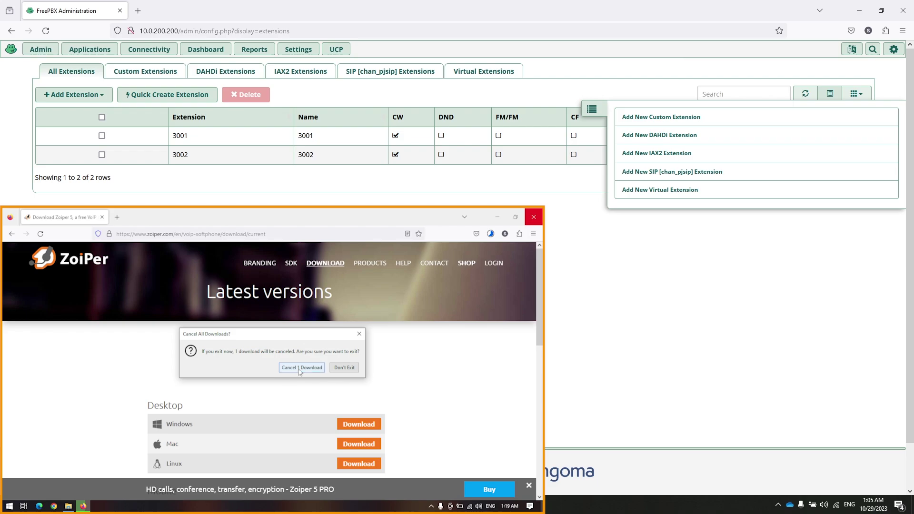
left_click(300, 369)
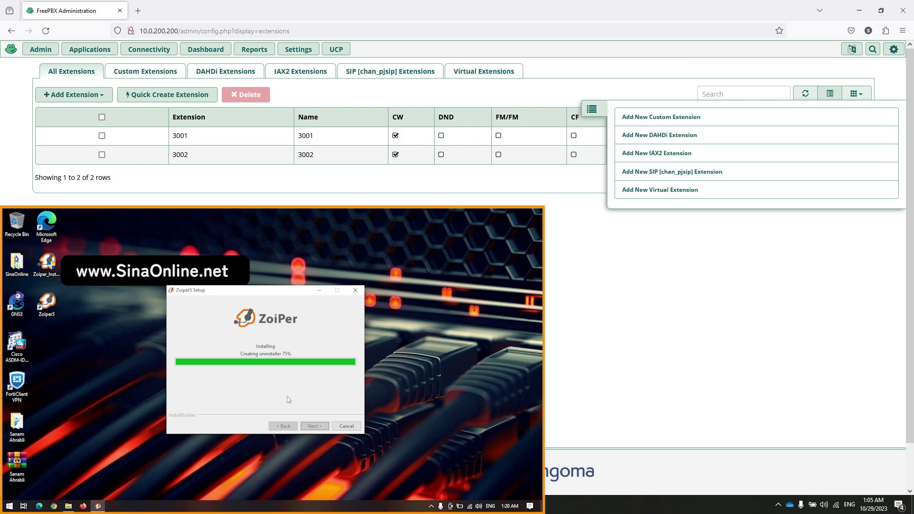
Step: Finish setup, launch Zoiper5 from the desktop as a free user, and allow firewall access
left_click(313, 425)
left_click(52, 301)
double_click(52, 301)
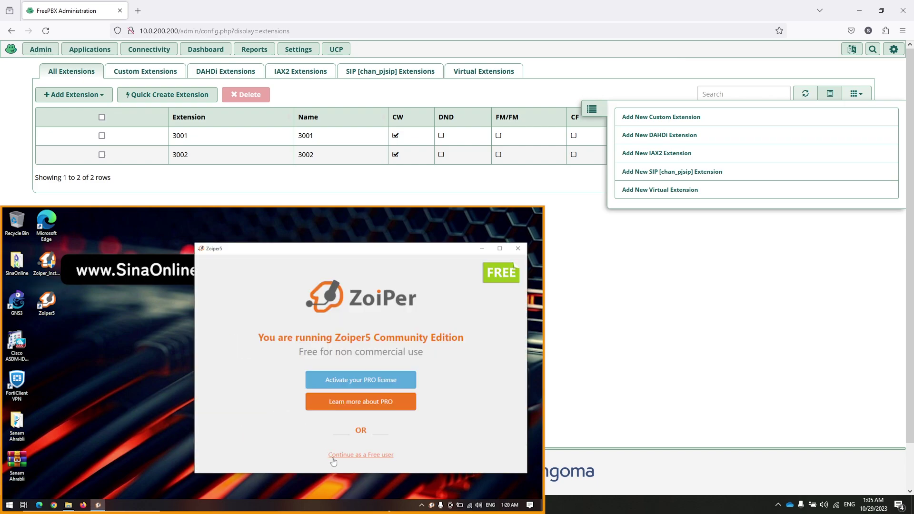
left_click(360, 457)
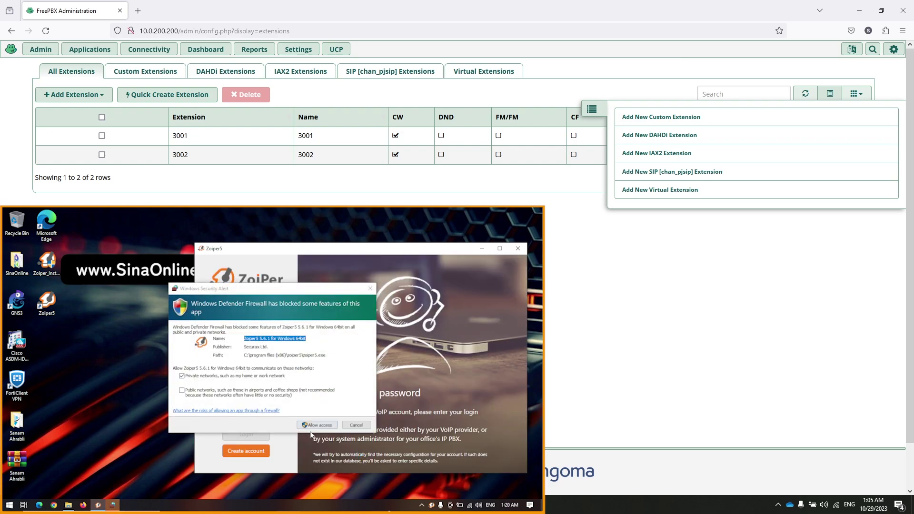
left_click(320, 425)
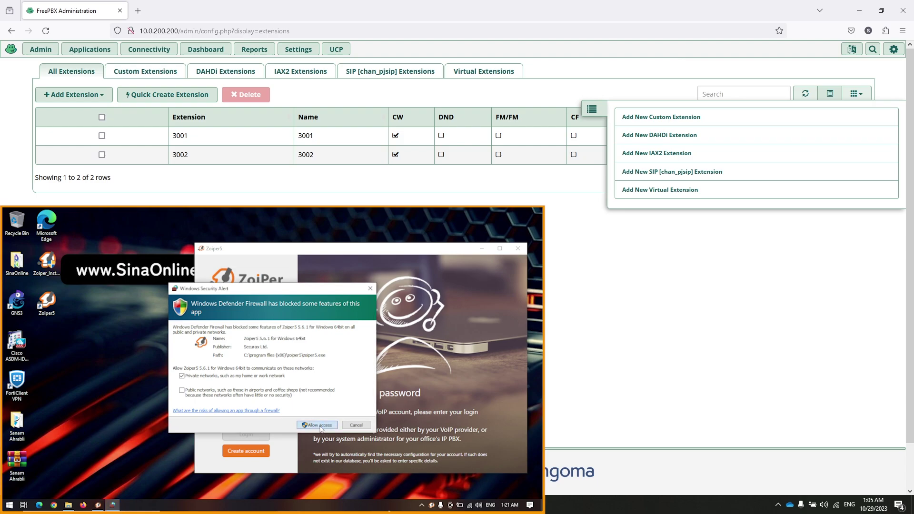
left_click(319, 425)
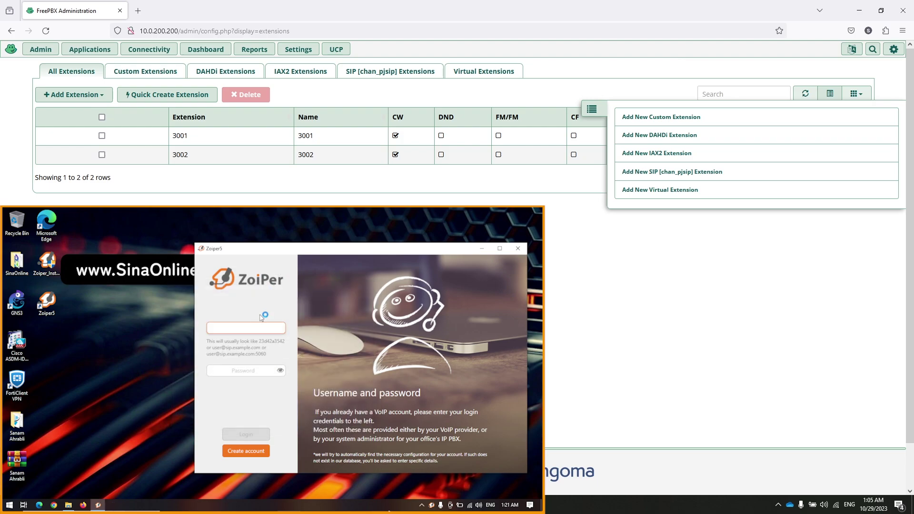
type("30")
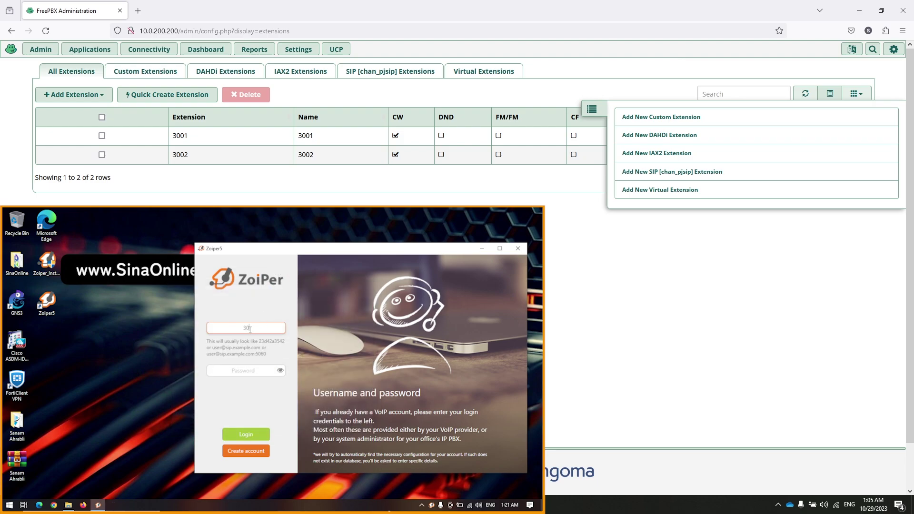
type("02@10.0.200.200")
left_click_drag(240, 327, 270, 328)
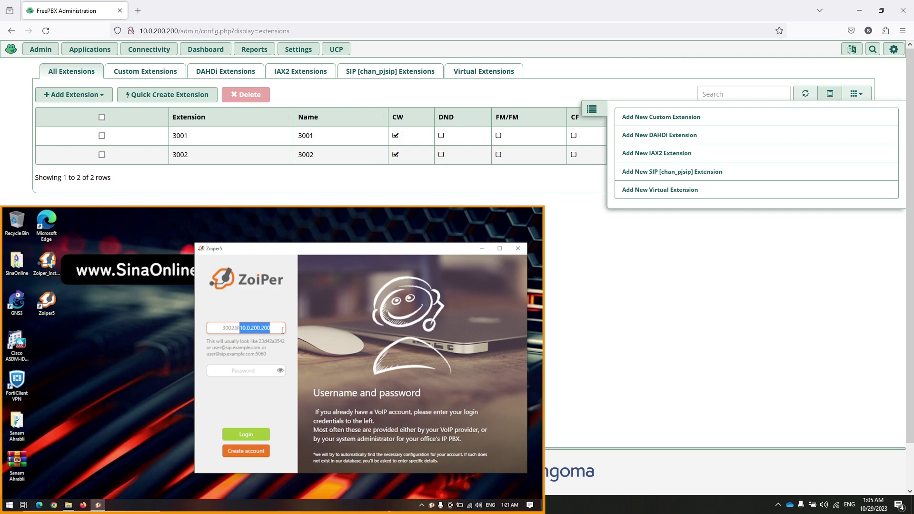
left_click(243, 373)
type("••••••••")
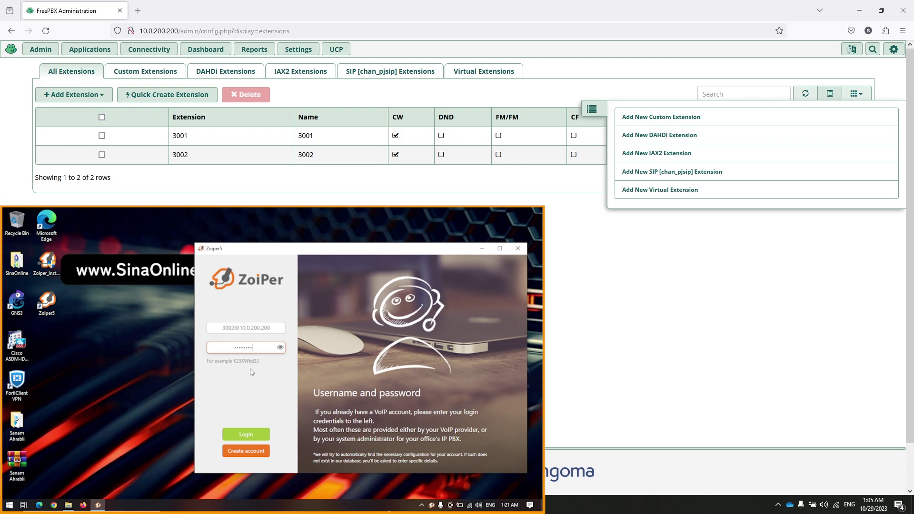
left_click(252, 435)
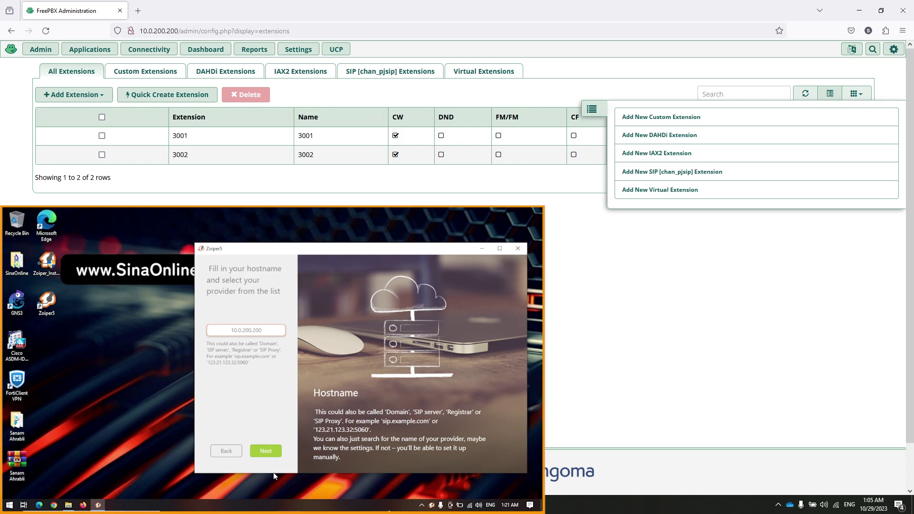
left_click(269, 455)
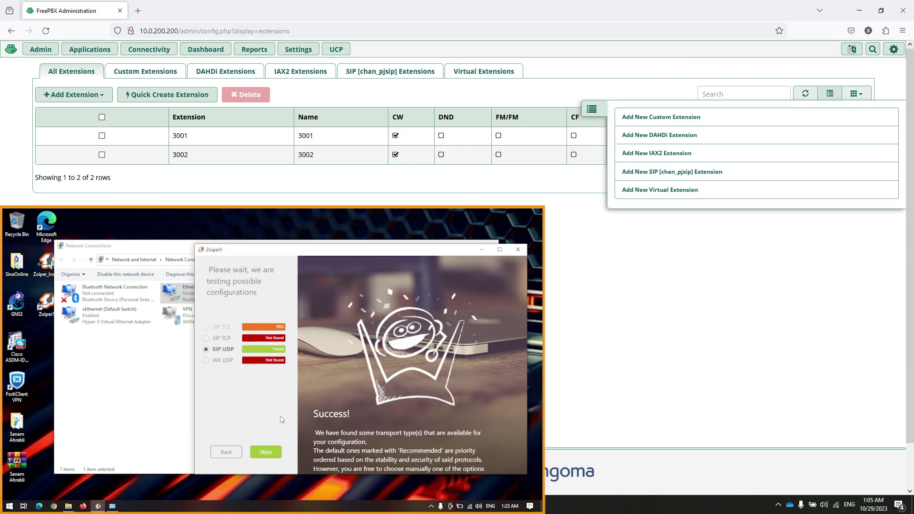
left_click(268, 452)
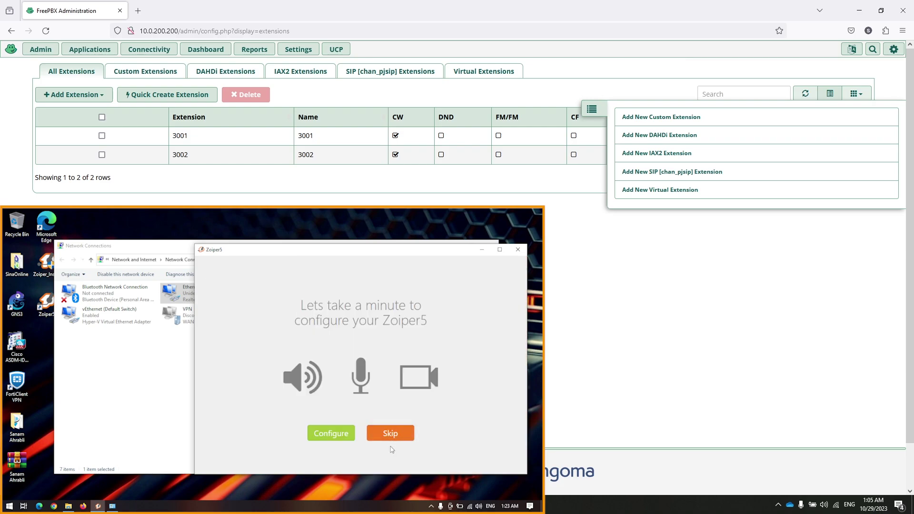
Step: Skip the audio/video setup and dial extension 3001 from the dialpad
left_click(389, 434)
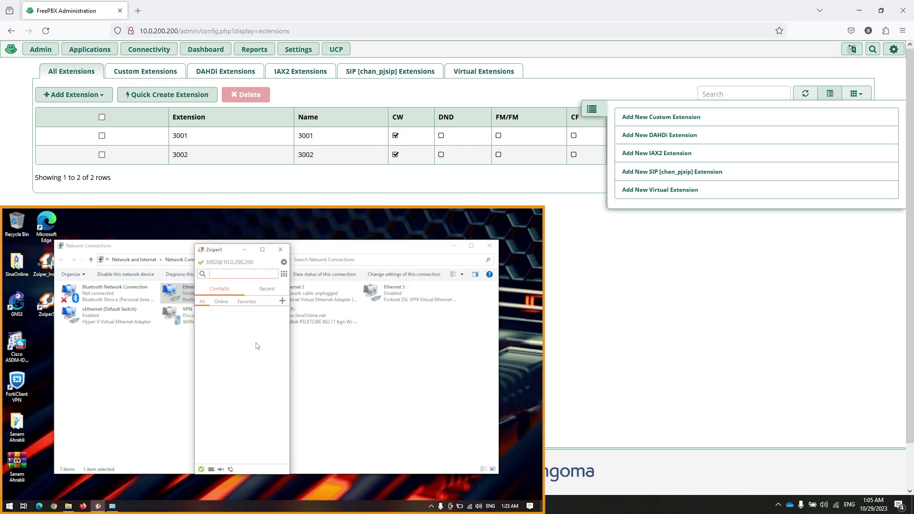
left_click(285, 275)
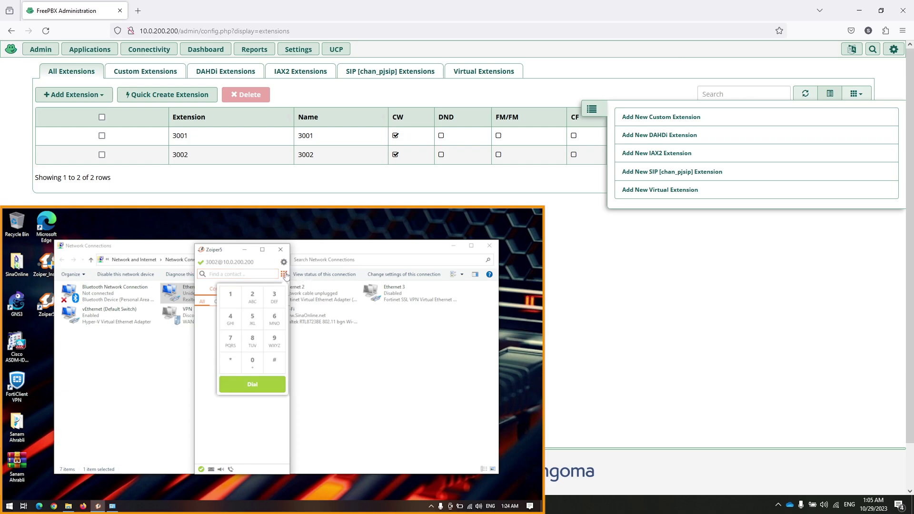
left_click(272, 302)
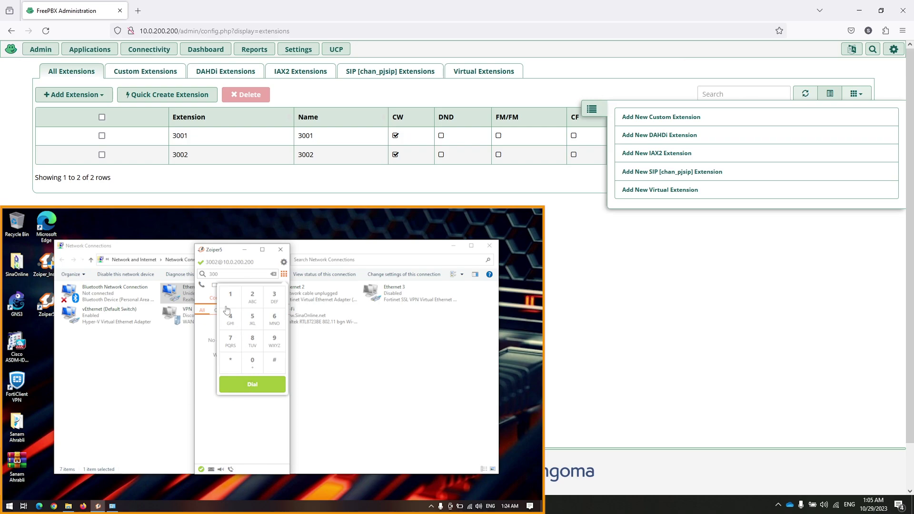
left_click(254, 385)
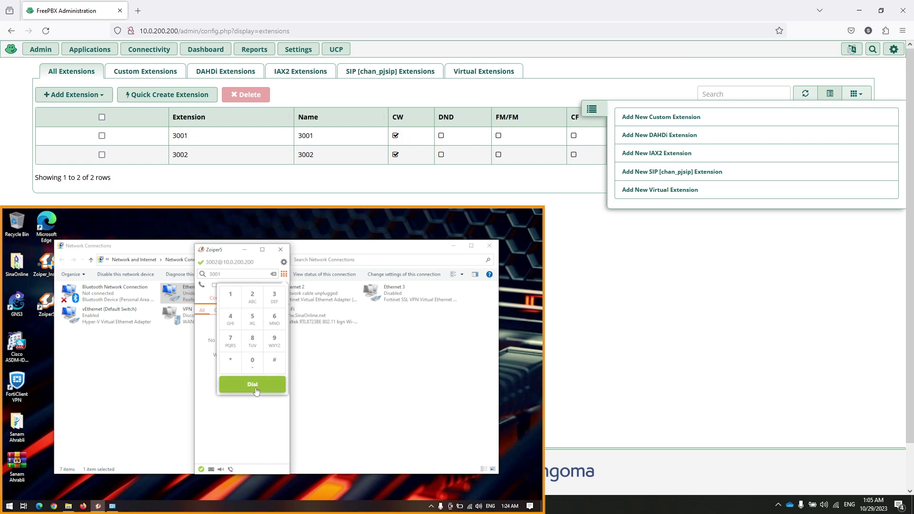
left_click(777, 504)
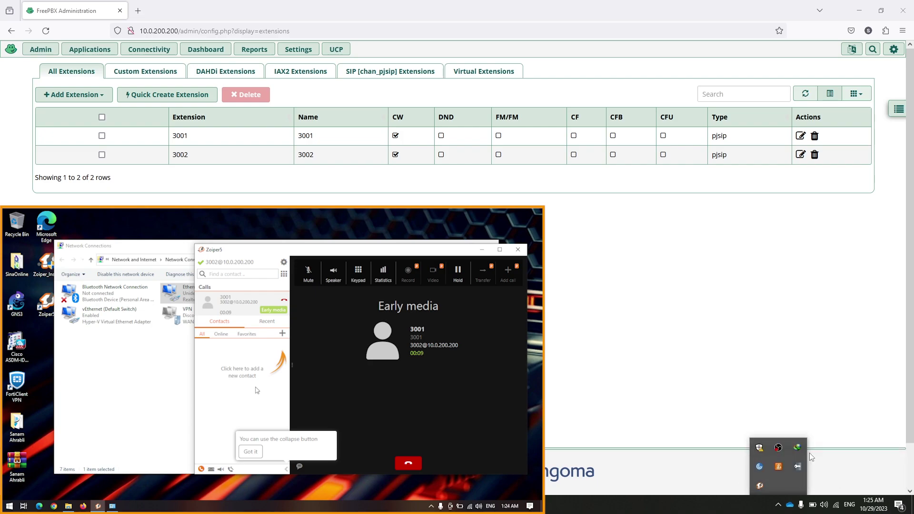
Step: Answer the incoming call from 3002 on the 3001 softphone, then hang up
left_click(759, 486)
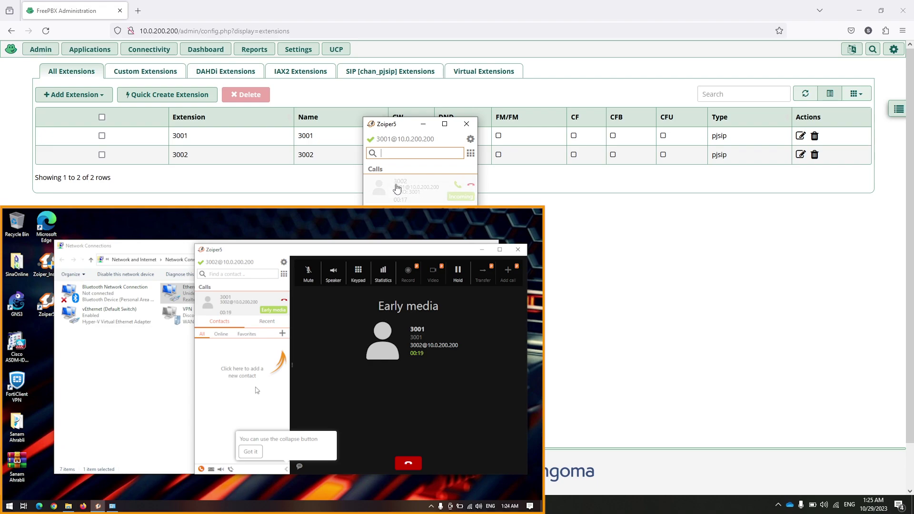
left_click(456, 187)
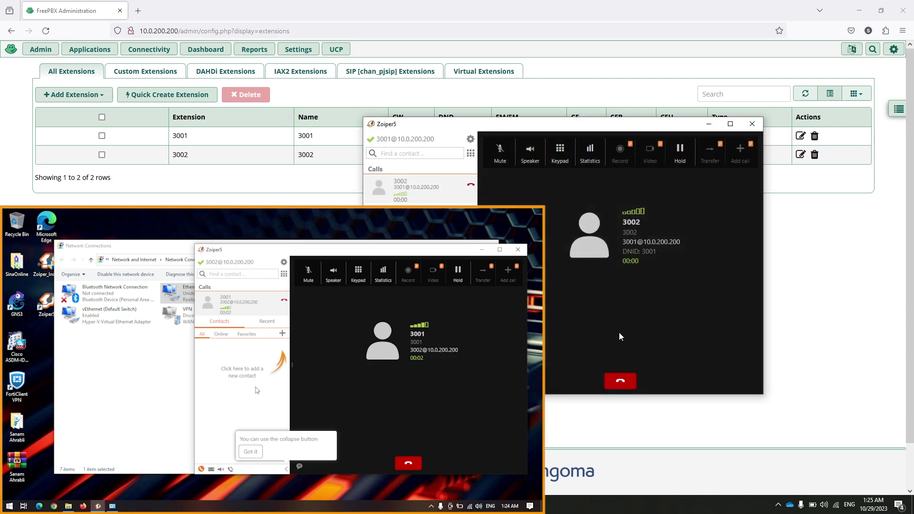
left_click(622, 379)
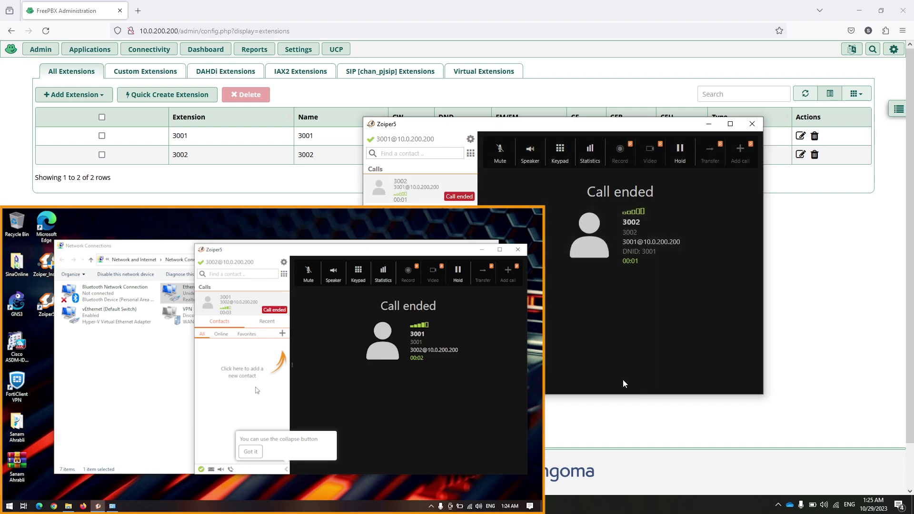